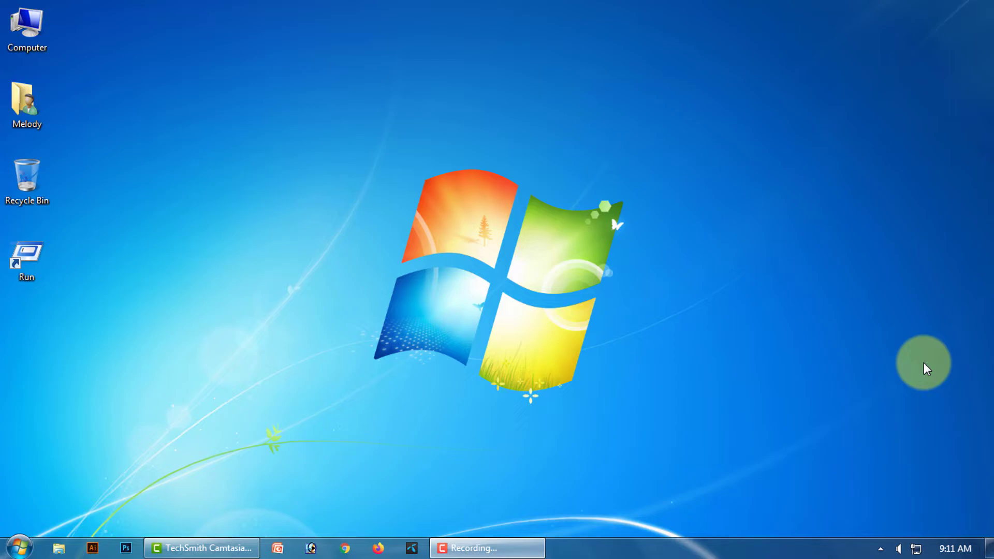
# Create a new Microsoft Office Excel Worksheet on the desktop, keeping its default name
pyautogui.rightClick(295, 363)
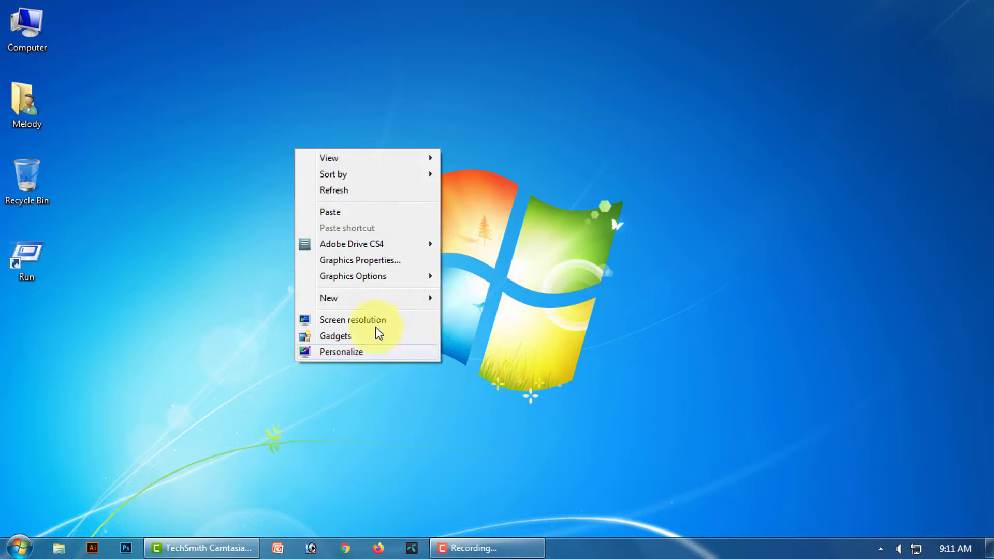
pyautogui.moveTo(328, 304)
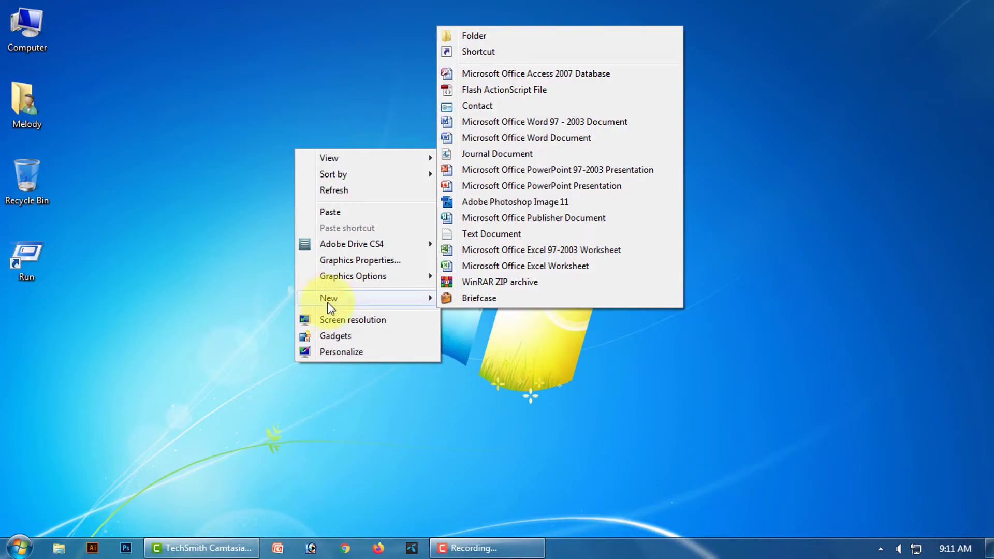
pyautogui.click(550, 268)
pyautogui.press('Return')
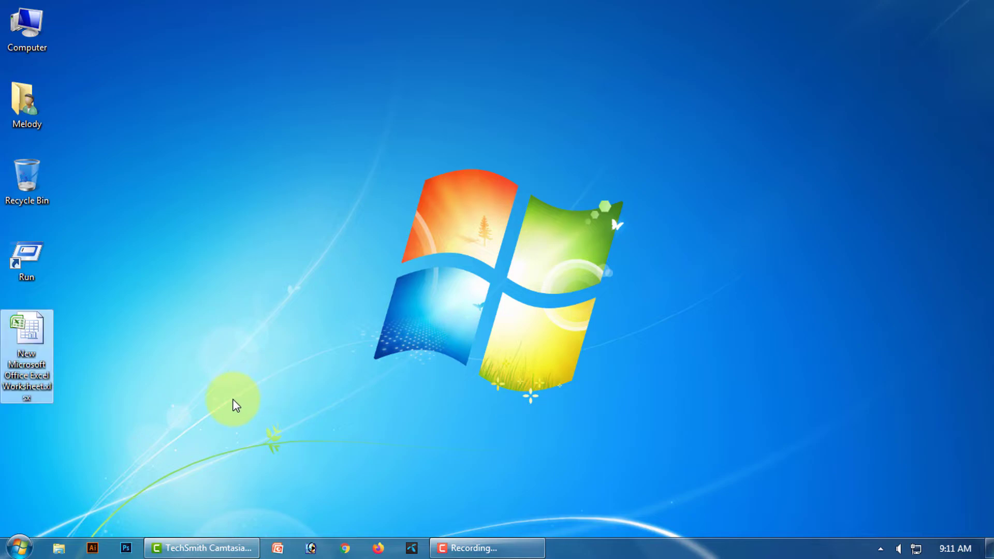
# Rename the new Excel worksheet file on the desktop as Number.xlsx
pyautogui.rightClick(29, 359)
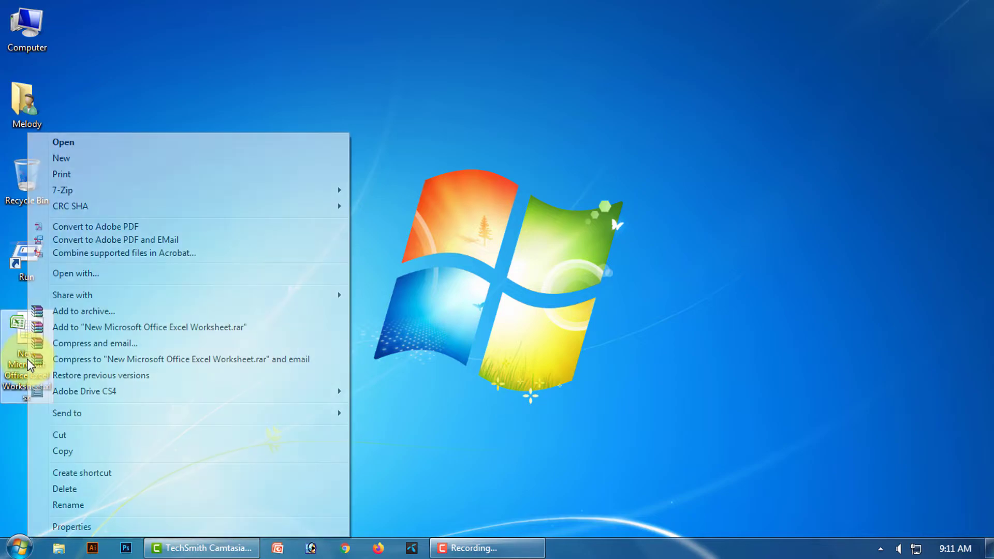
pyautogui.click(77, 506)
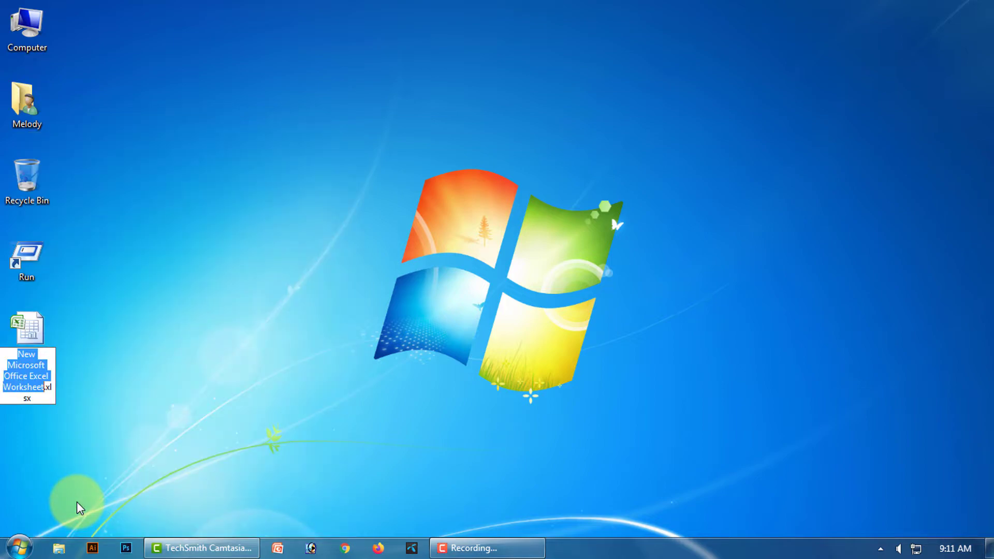
pyautogui.write('Nu')
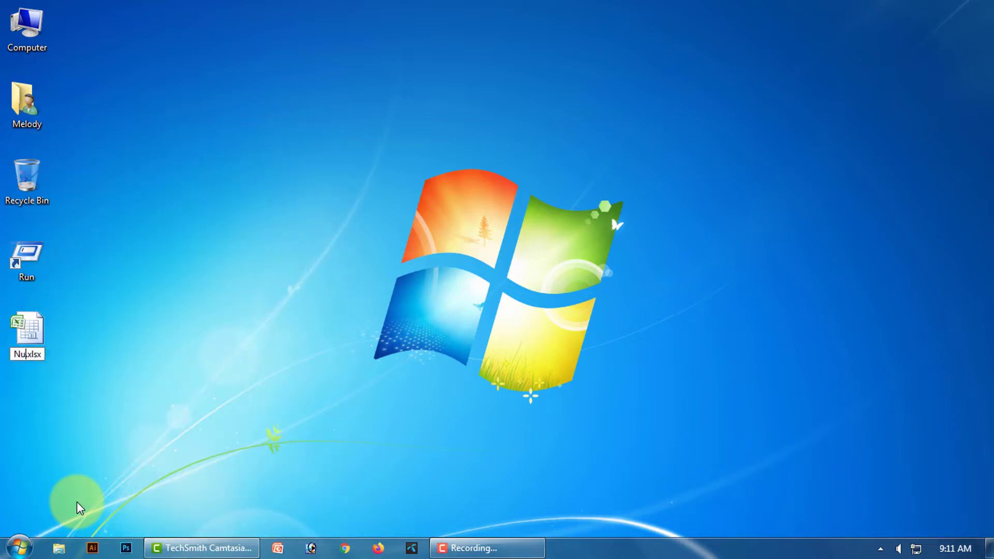
pyautogui.write('mber')
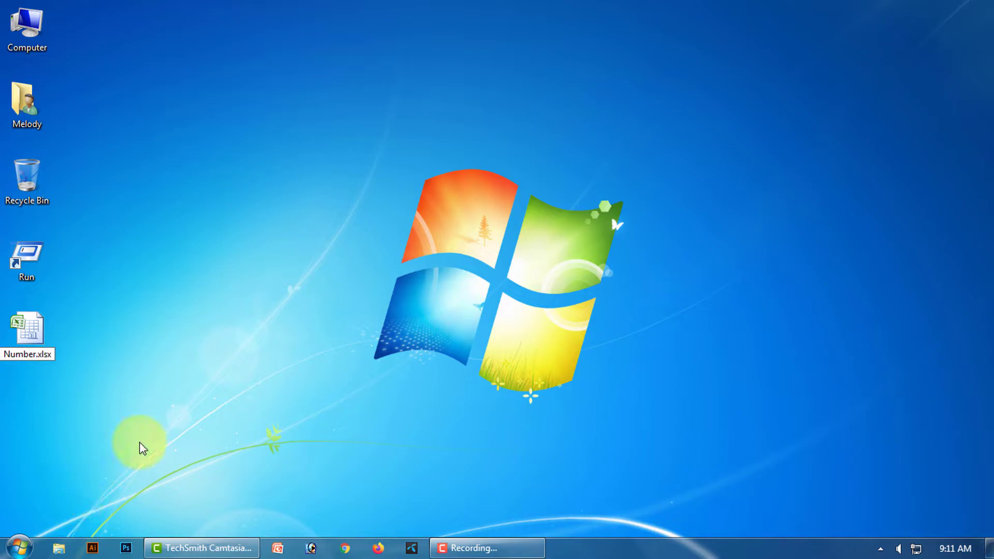
pyautogui.press('Return')
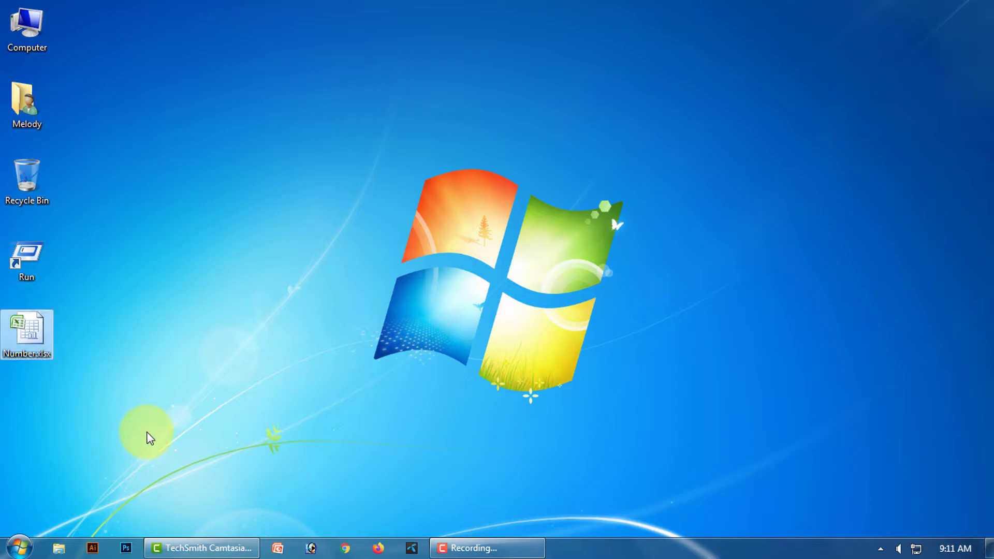
# Open Number.xlsx, with its workbook window widened across the workspace and the sheet zoomed to 172%
pyautogui.doubleClick(30, 334)
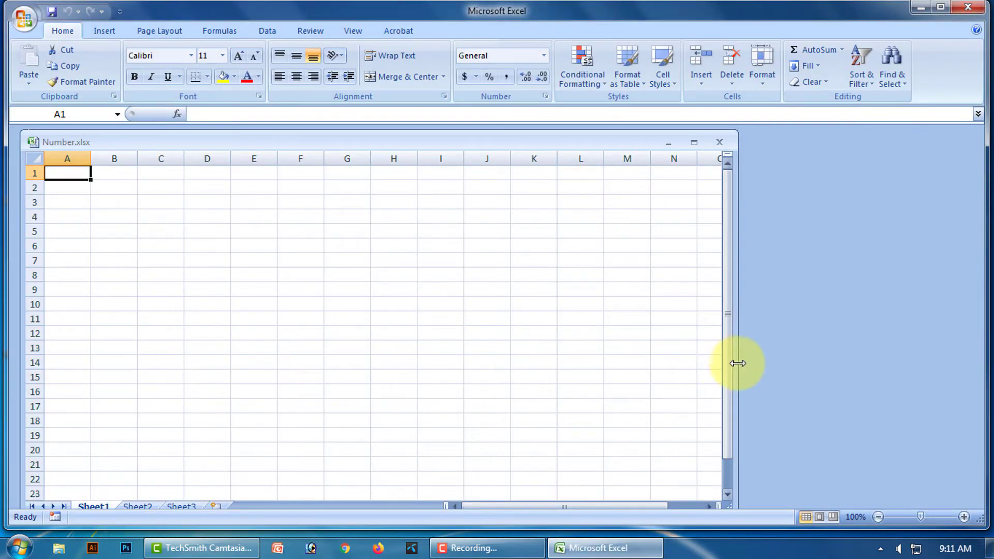
pyautogui.moveTo(738, 359); pyautogui.dragTo(977, 358)
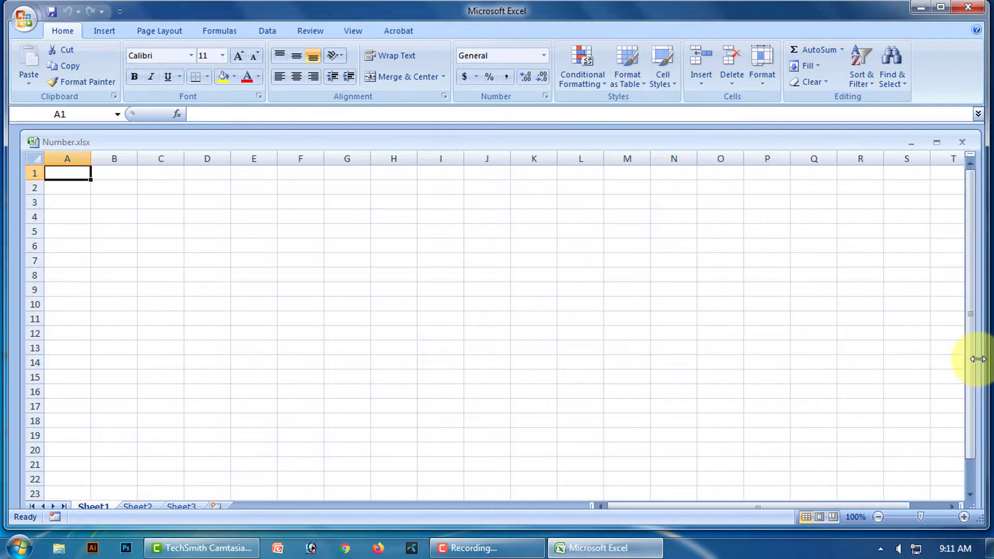
pyautogui.click(930, 514)
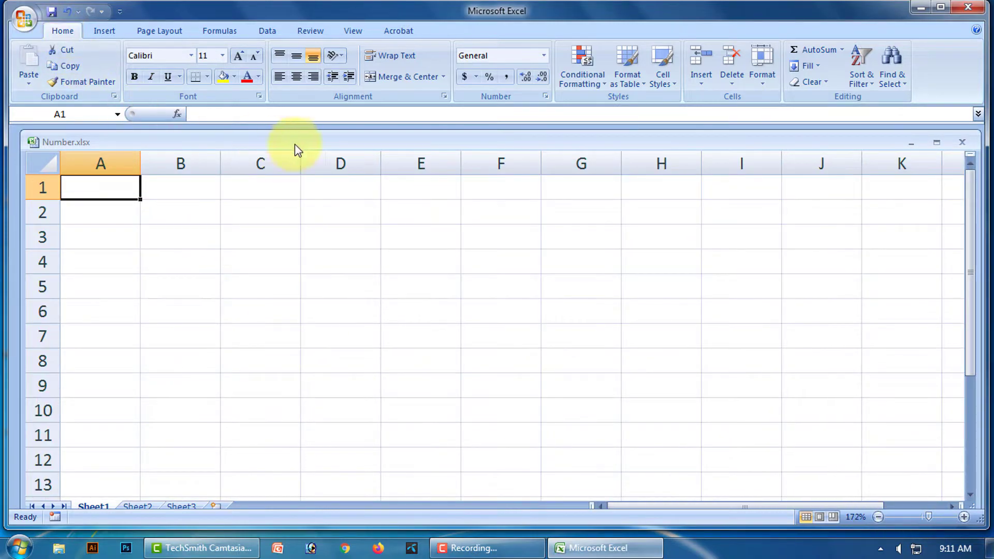
# Enter the heading Currency in cell A3
pyautogui.click(545, 57)
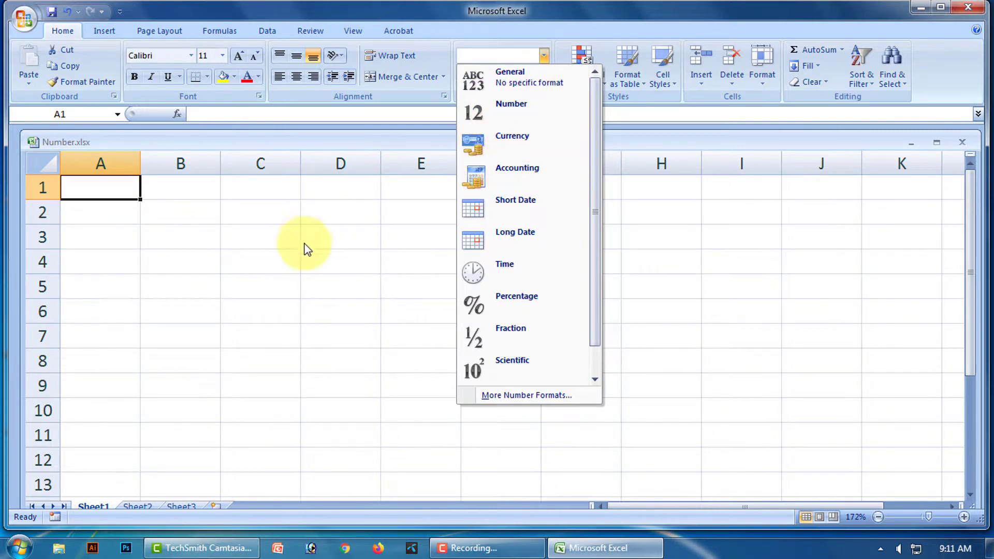
pyautogui.click(111, 240)
pyautogui.click(110, 239)
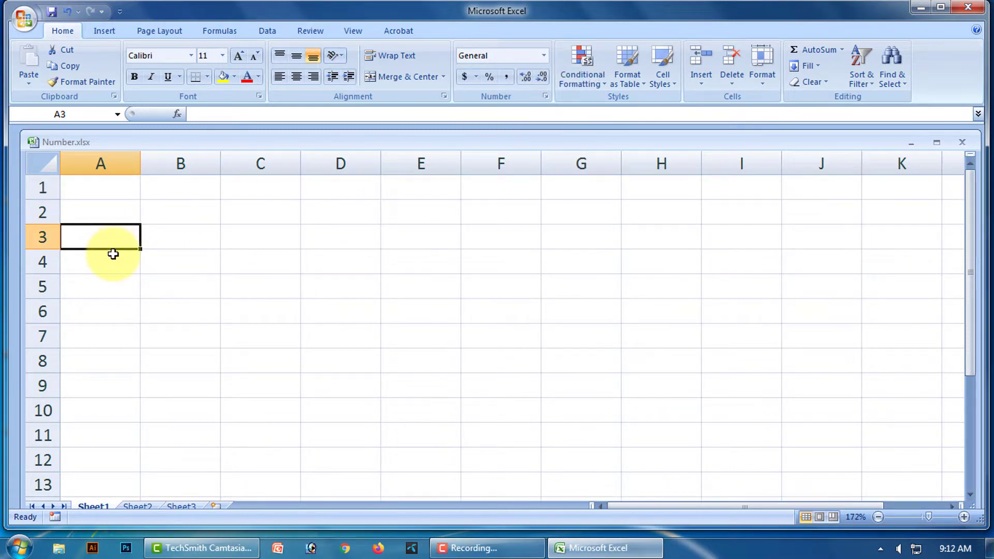
pyautogui.write('Curr')
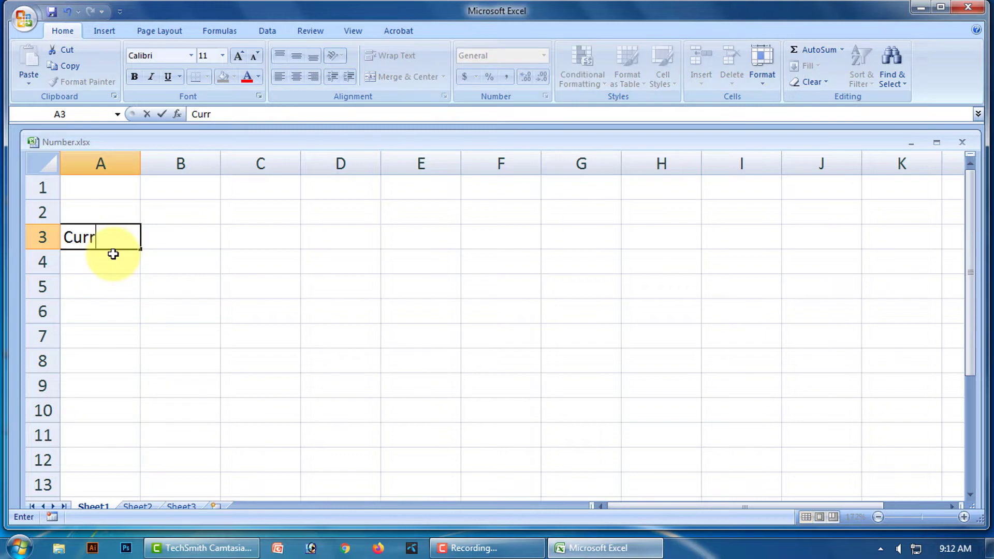
pyautogui.write('ency')
pyautogui.press('Return')
# Widen column A slightly and increase the height of row 3 around the Currency heading
pyautogui.click(122, 235)
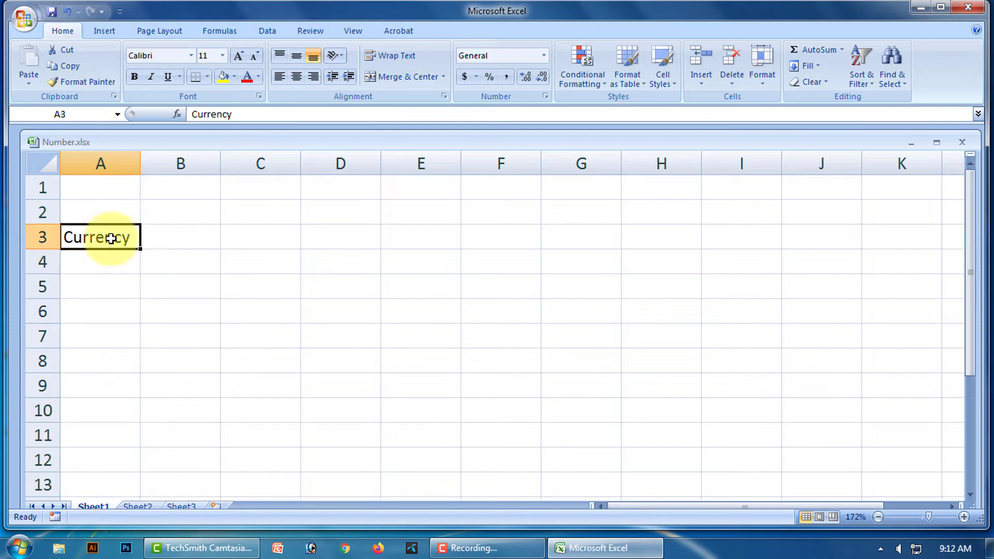
pyautogui.click(42, 237)
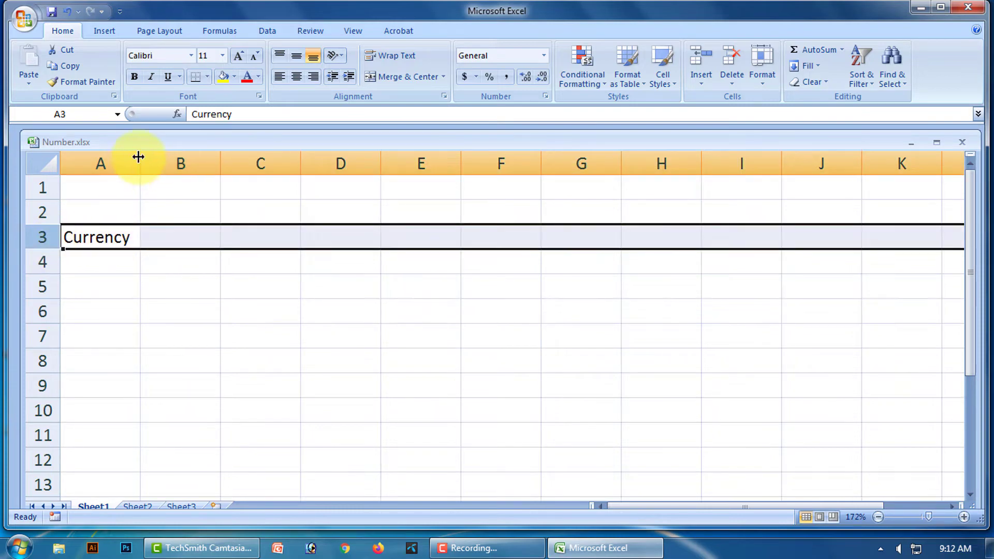
pyautogui.moveTo(140, 156); pyautogui.dragTo(167, 159)
pyautogui.moveTo(43, 249); pyautogui.dragTo(33, 269)
pyautogui.click(259, 351)
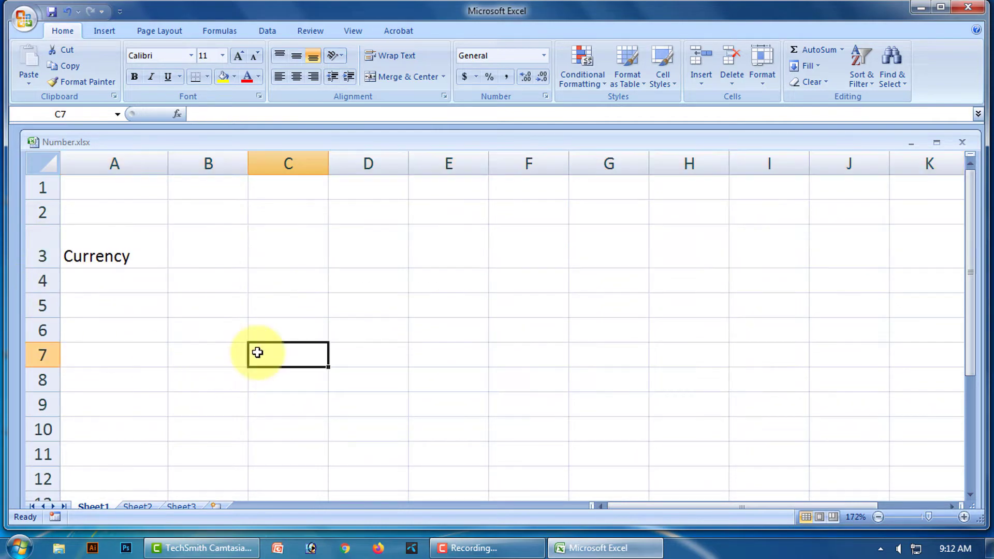
# Enter the heading Accounting in cell B3 and widen column B to fit the text
pyautogui.click(213, 251)
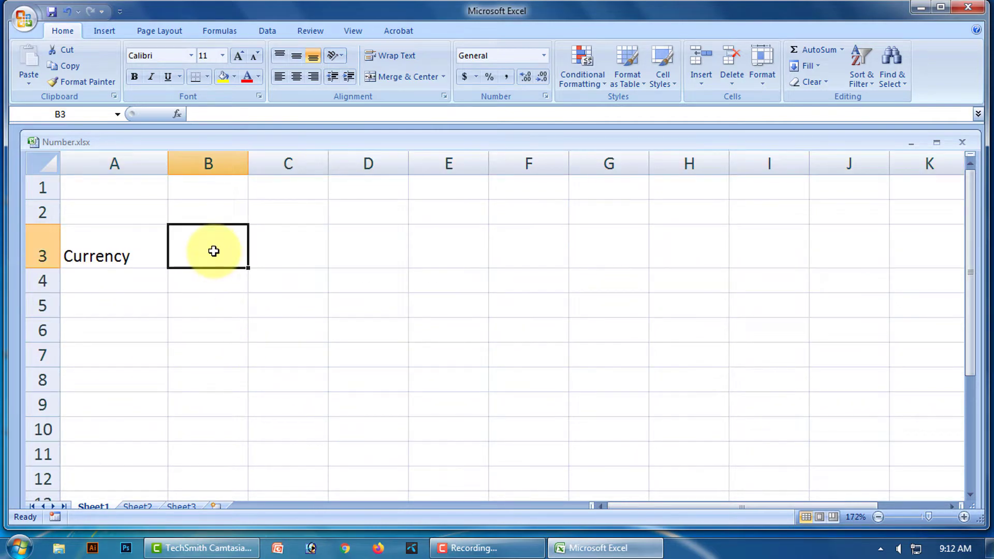
pyautogui.write('Ac')
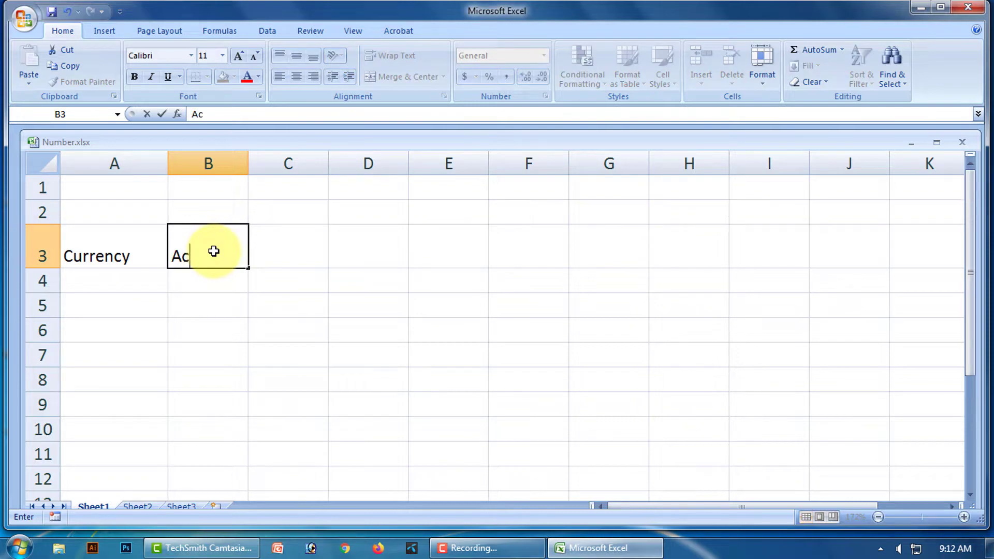
pyautogui.write('cu')
pyautogui.write('ounti')
pyautogui.write('ng')
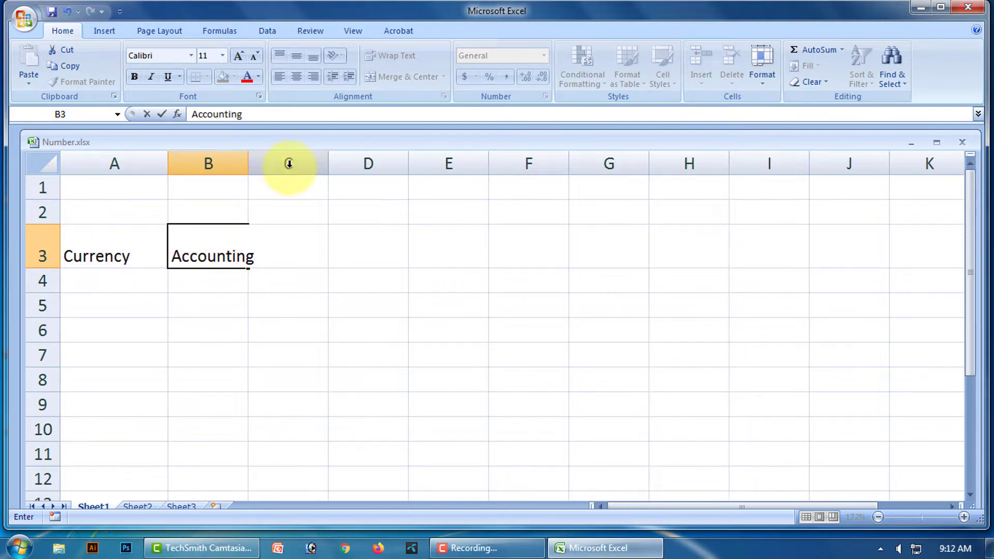
pyautogui.click(39, 255)
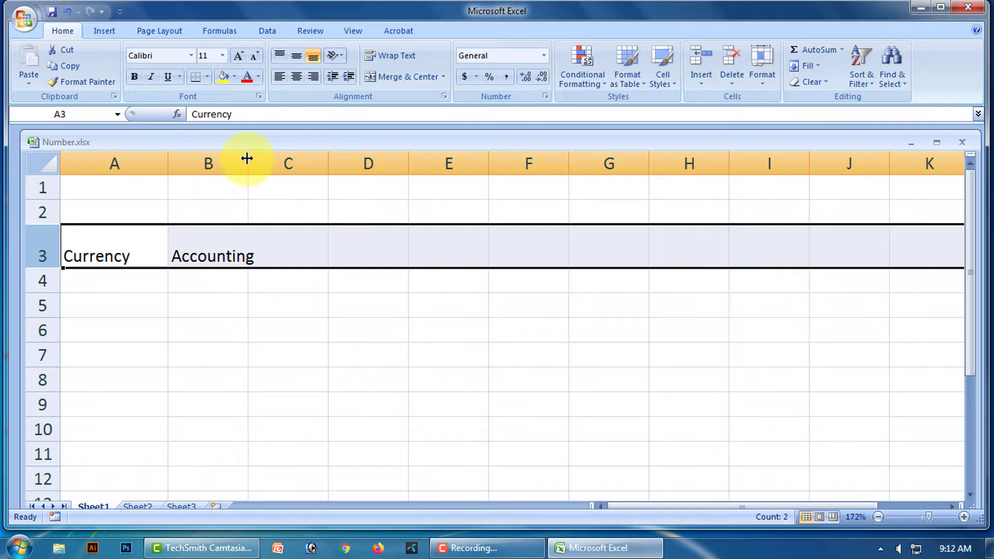
pyautogui.moveTo(247, 158); pyautogui.dragTo(277, 157)
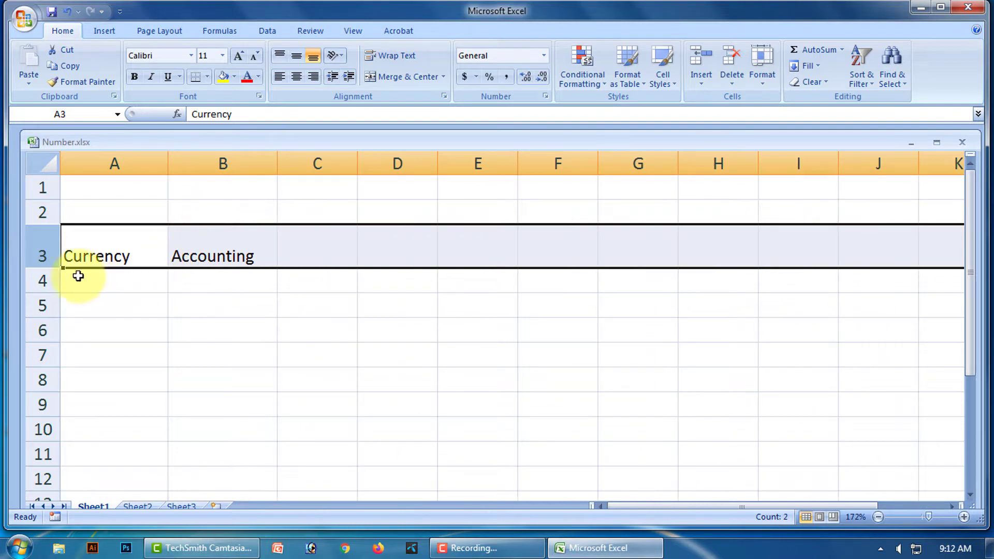
pyautogui.click(263, 305)
# Make the Currency heading in A3 bold and fill its cell with standard green
pyautogui.click(103, 255)
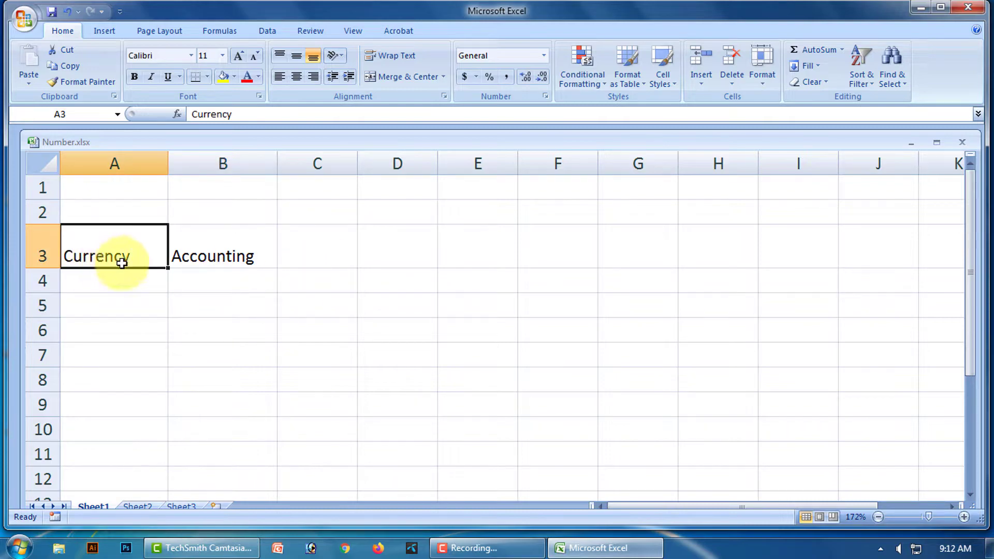
pyautogui.click(135, 77)
pyautogui.click(235, 78)
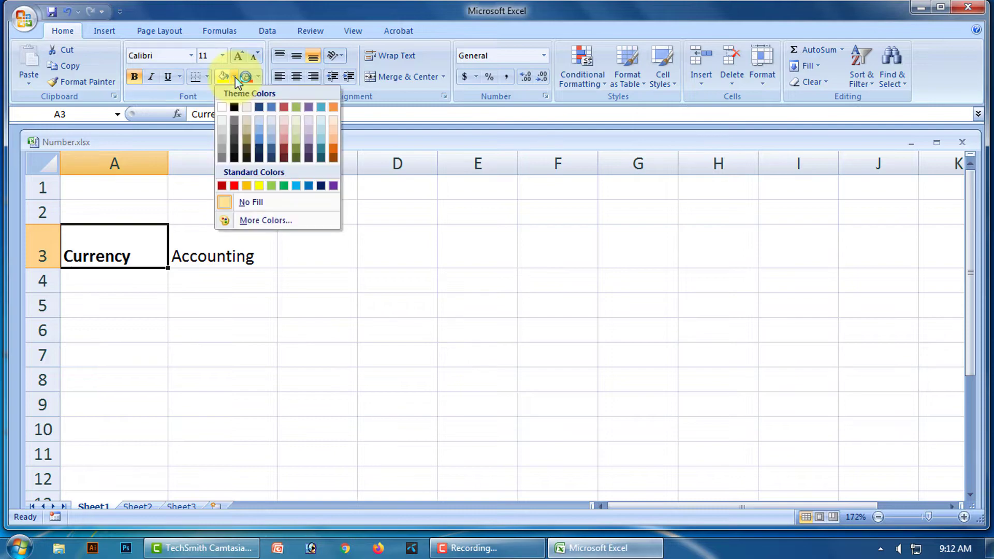
pyautogui.click(284, 185)
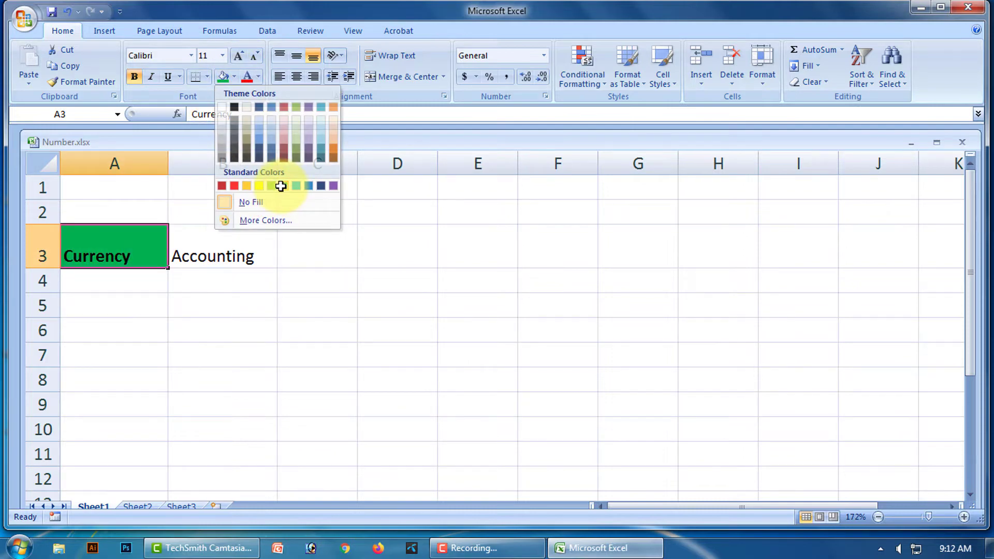
# Make the Accounting heading in B3 bold and fill its cell with standard light blue
pyautogui.click(252, 267)
pyautogui.click(135, 76)
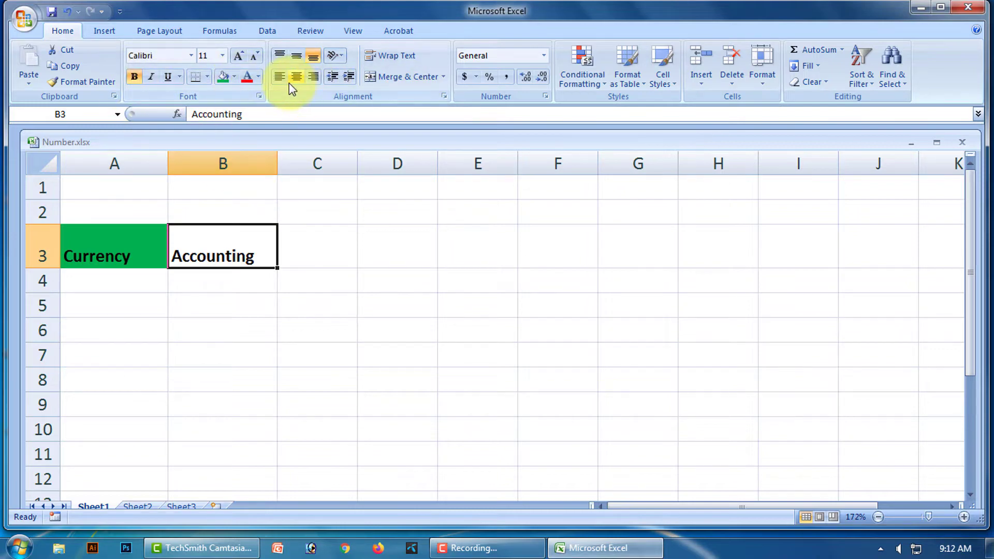
pyautogui.click(234, 77)
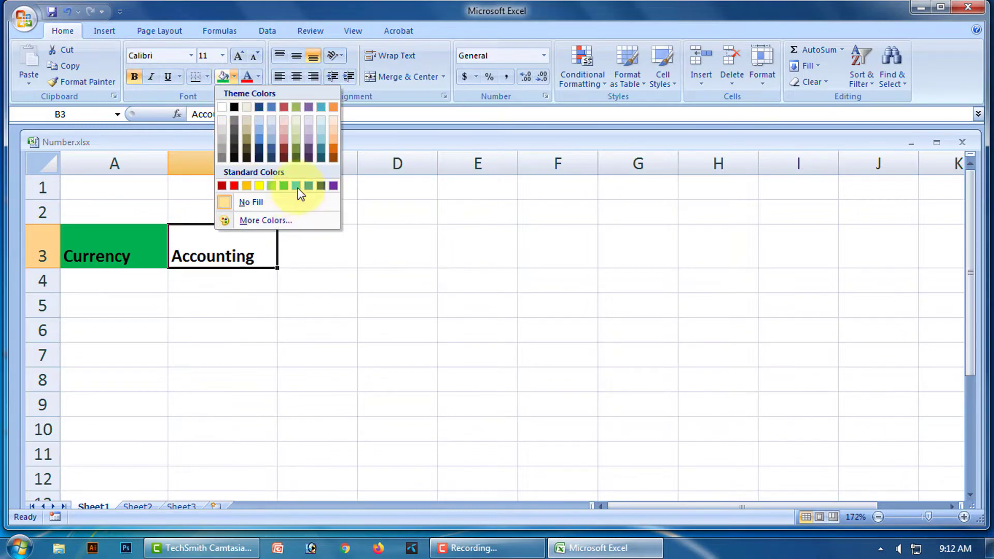
pyautogui.click(297, 186)
pyautogui.click(255, 328)
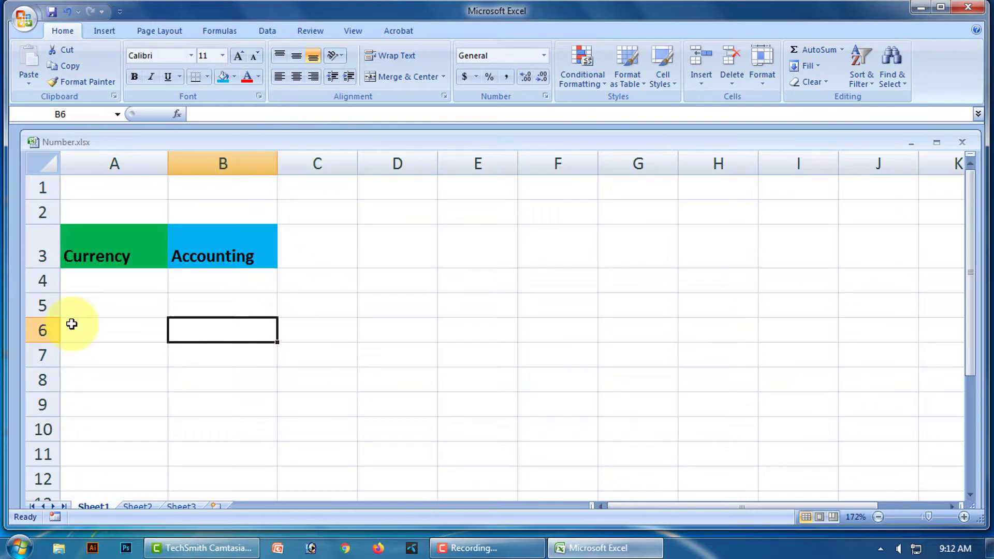
# Set the font size of the Currency and Accounting headings to 14 and widen column B to fit
pyautogui.click(96, 258)
pyautogui.click(222, 56)
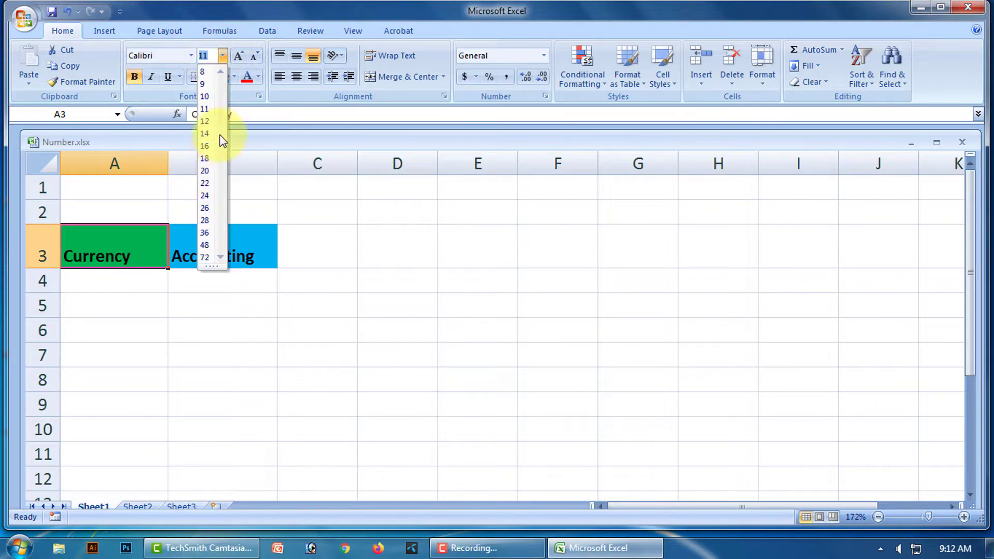
pyautogui.click(205, 133)
pyautogui.click(228, 248)
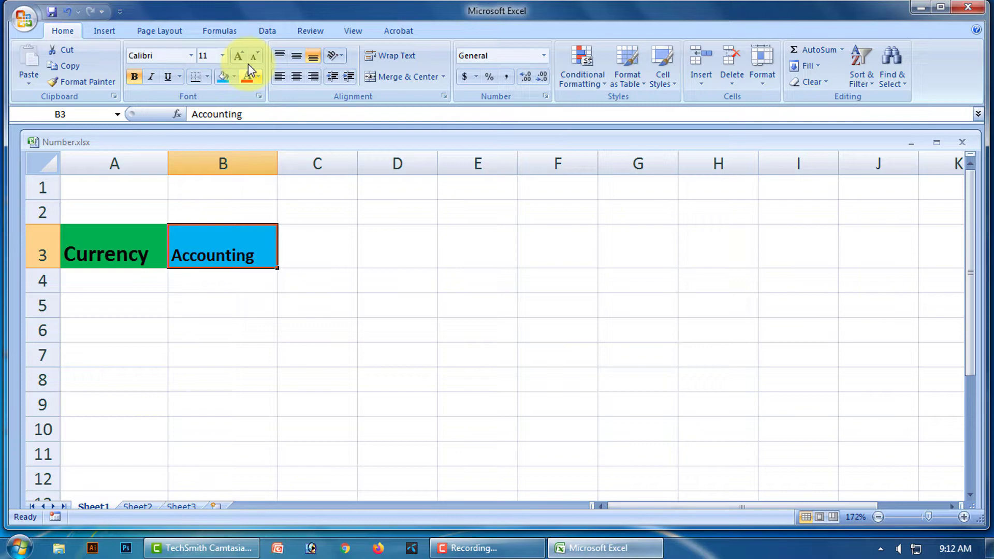
pyautogui.click(222, 56)
pyautogui.click(205, 134)
pyautogui.click(243, 312)
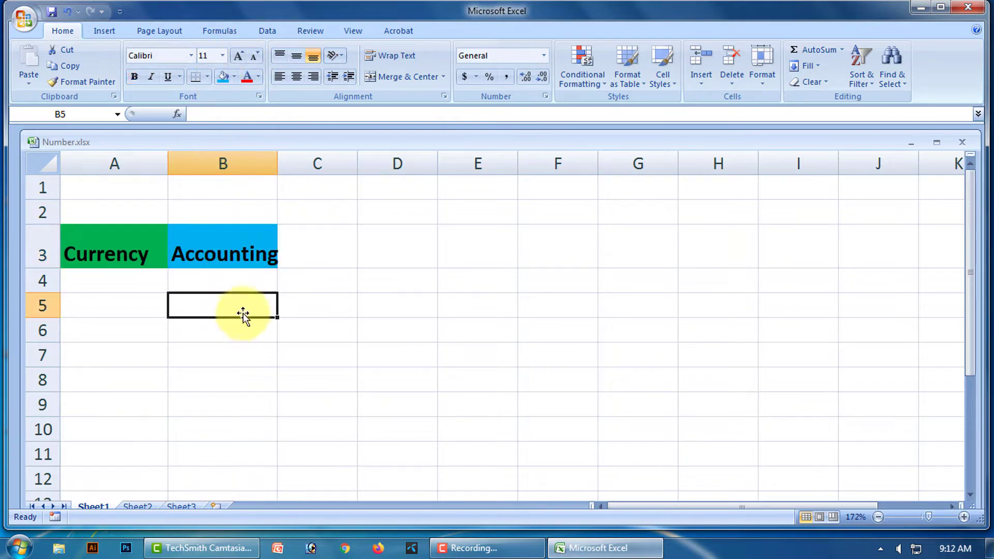
pyautogui.moveTo(276, 156); pyautogui.dragTo(289, 155)
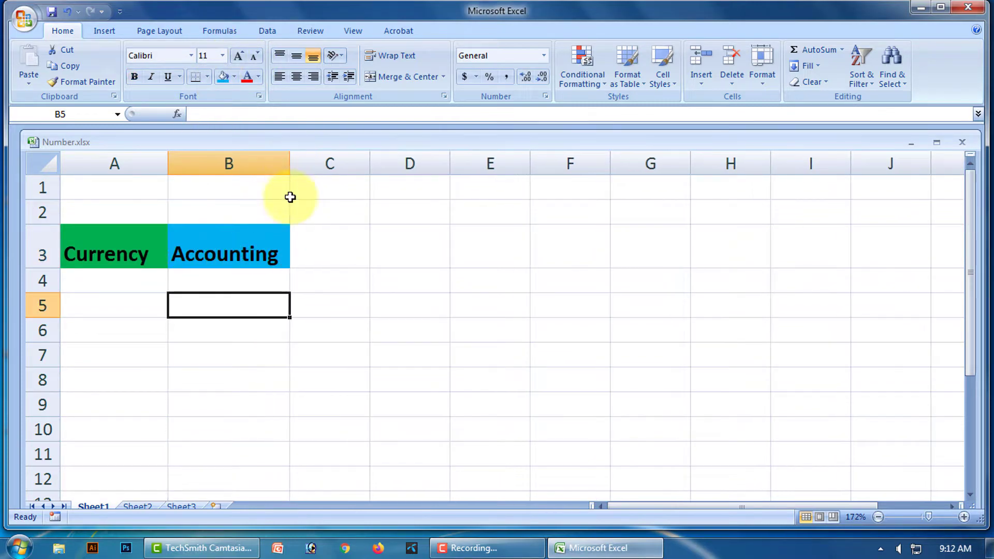
pyautogui.click(334, 319)
pyautogui.moveTo(334, 319); pyautogui.dragTo(335, 306)
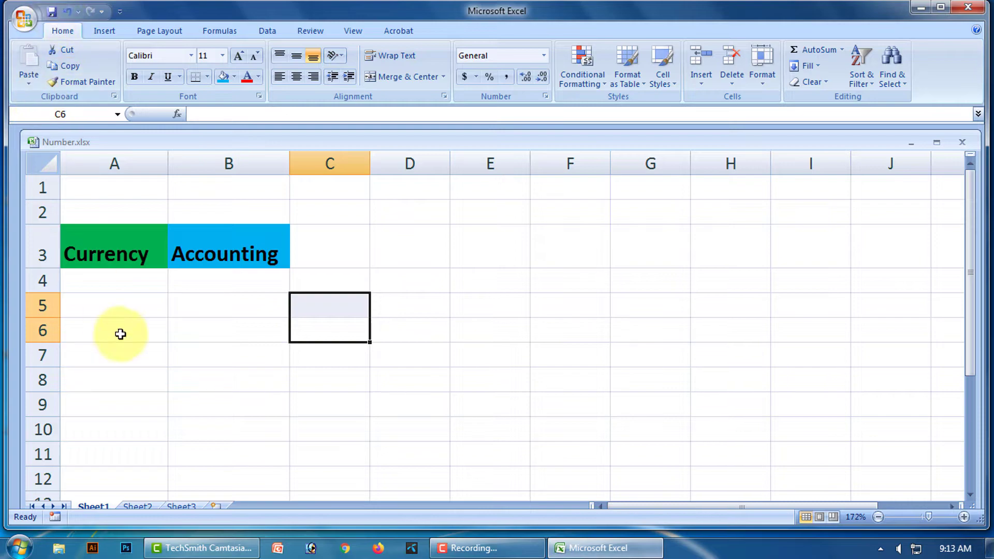
pyautogui.click(132, 289)
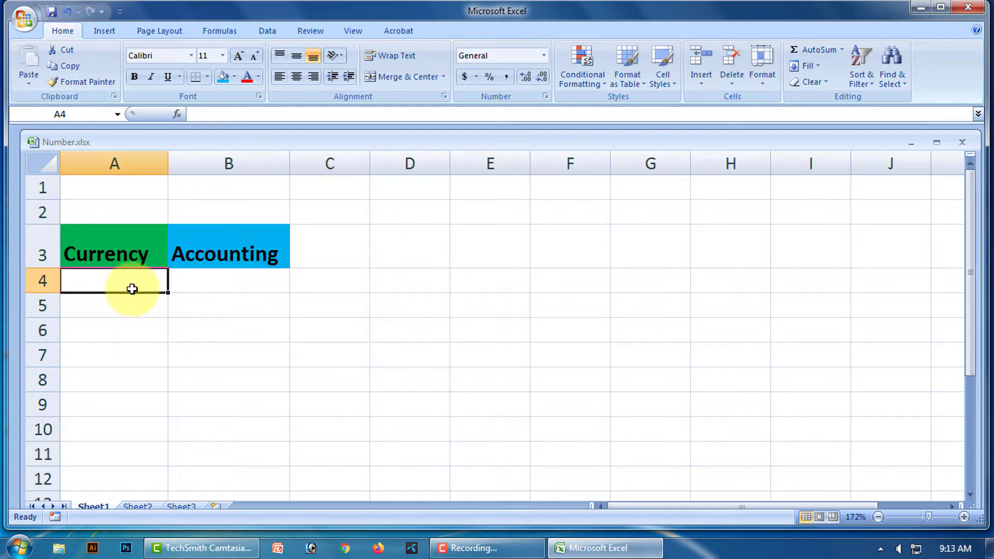
pyautogui.click(109, 256)
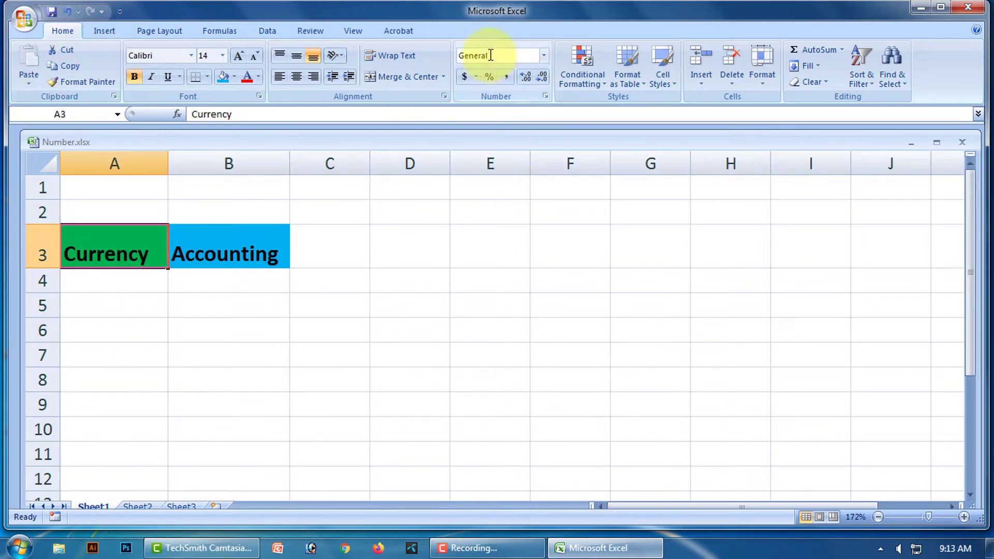
# Apply the Currency number format to cell A4 under the Currency heading
pyautogui.click(267, 243)
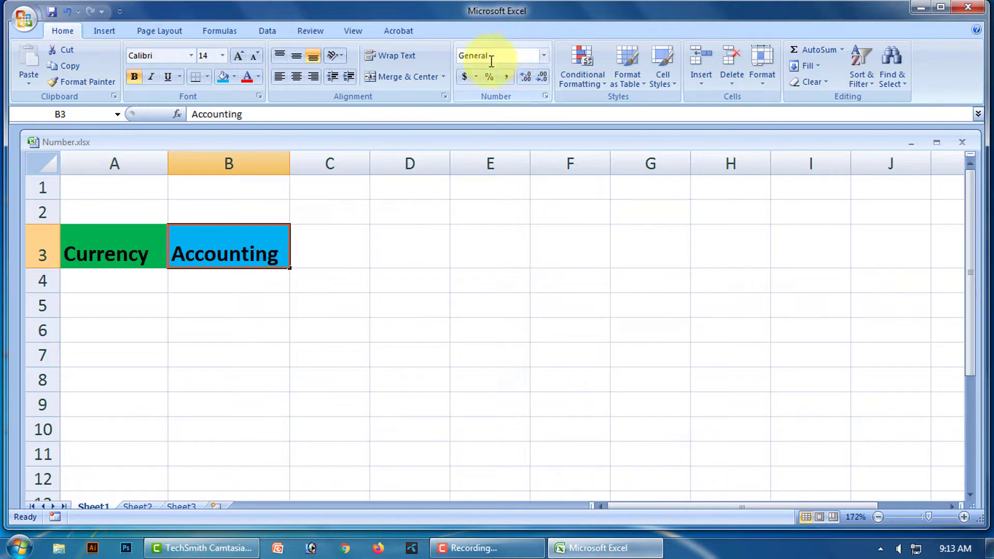
pyautogui.click(122, 287)
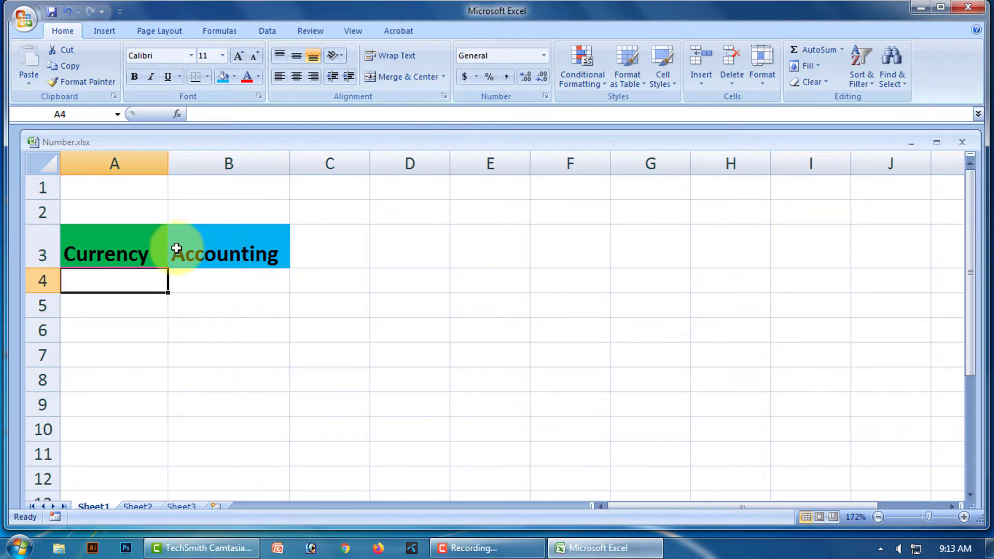
pyautogui.click(546, 61)
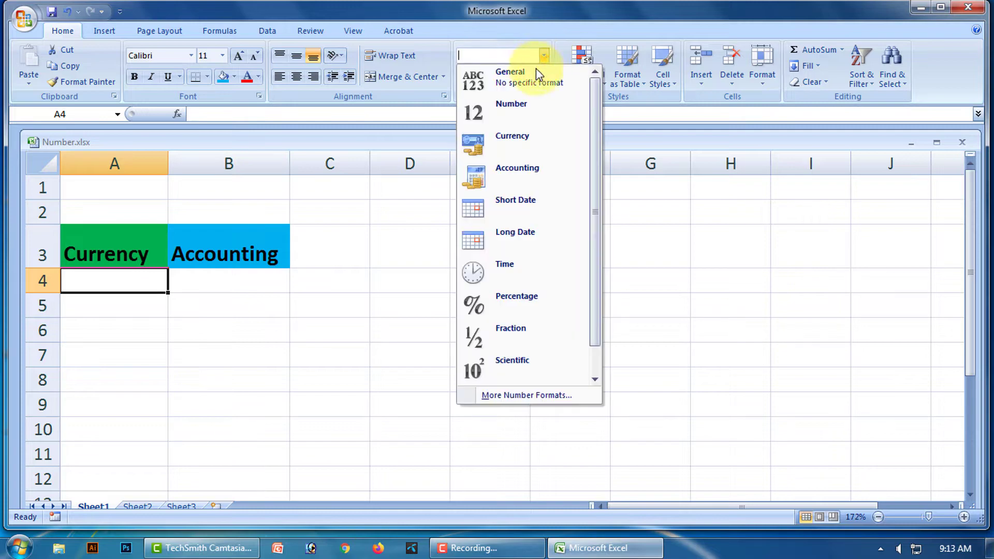
pyautogui.click(520, 137)
pyautogui.click(127, 327)
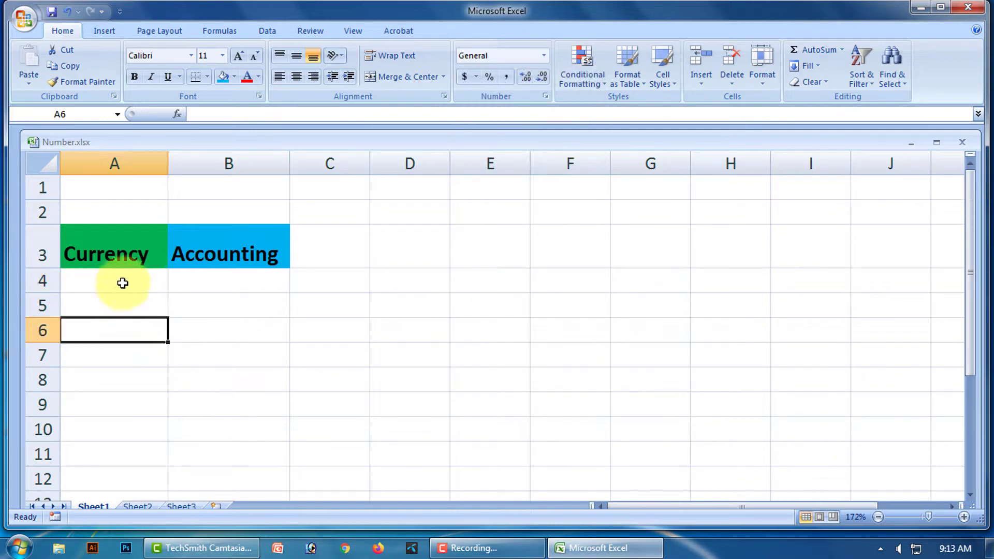
pyautogui.click(122, 282)
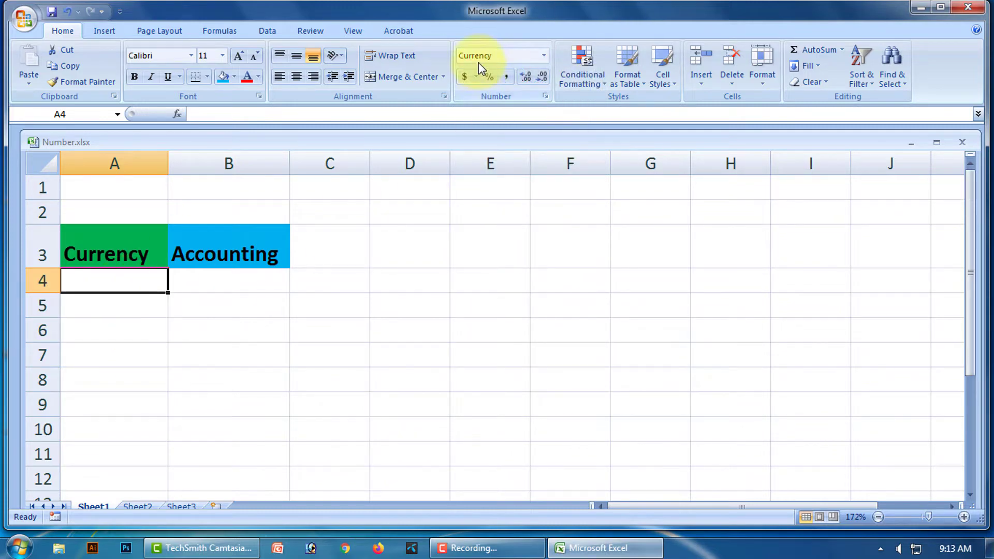
# Apply the Accounting number format to cell B4 under the Accounting heading
pyautogui.click(225, 283)
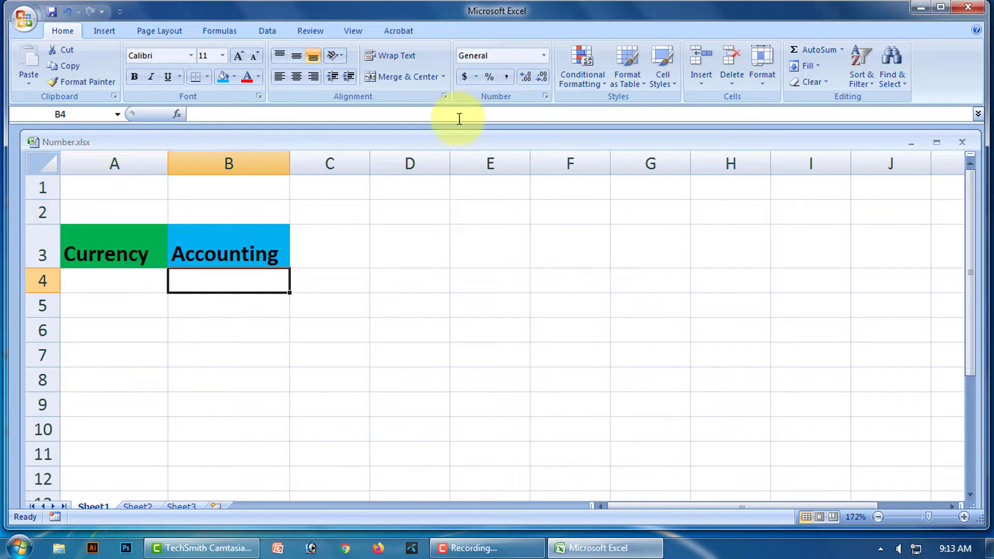
pyautogui.click(545, 56)
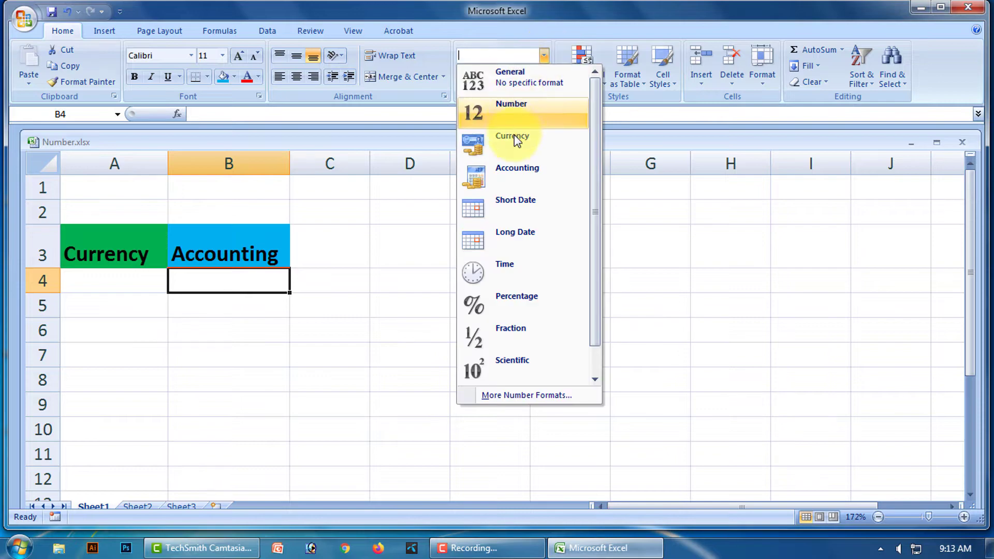
pyautogui.click(512, 169)
pyautogui.click(261, 321)
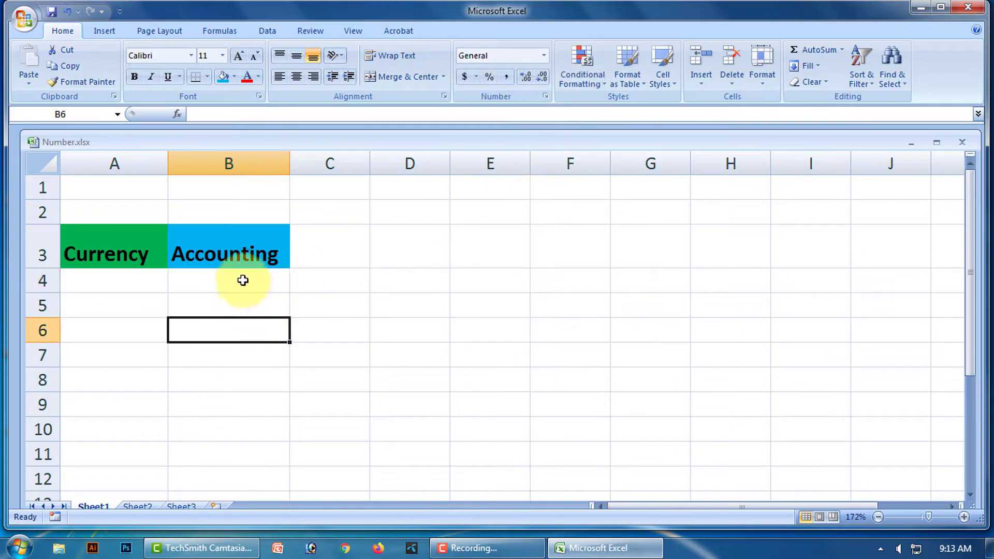
pyautogui.click(243, 280)
pyautogui.click(115, 283)
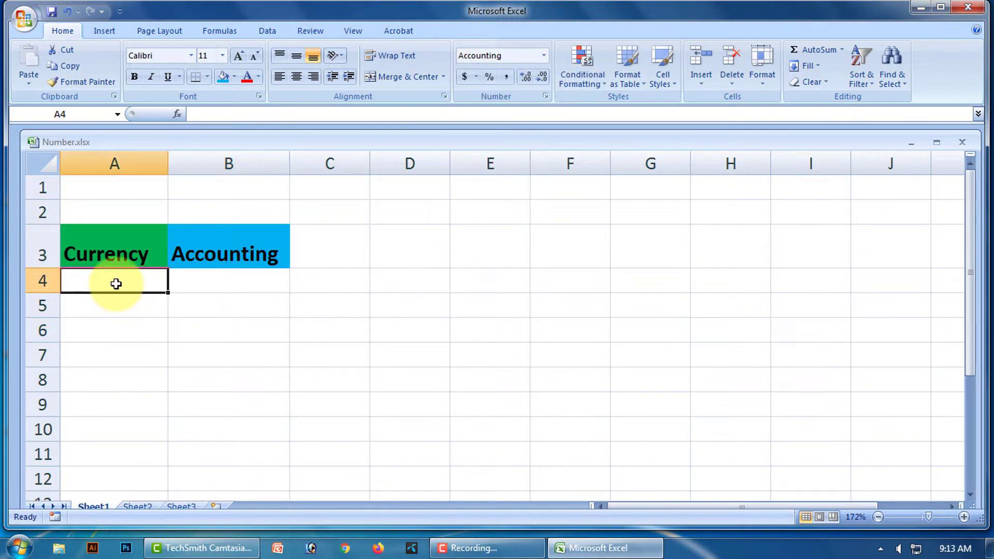
pyautogui.click(124, 250)
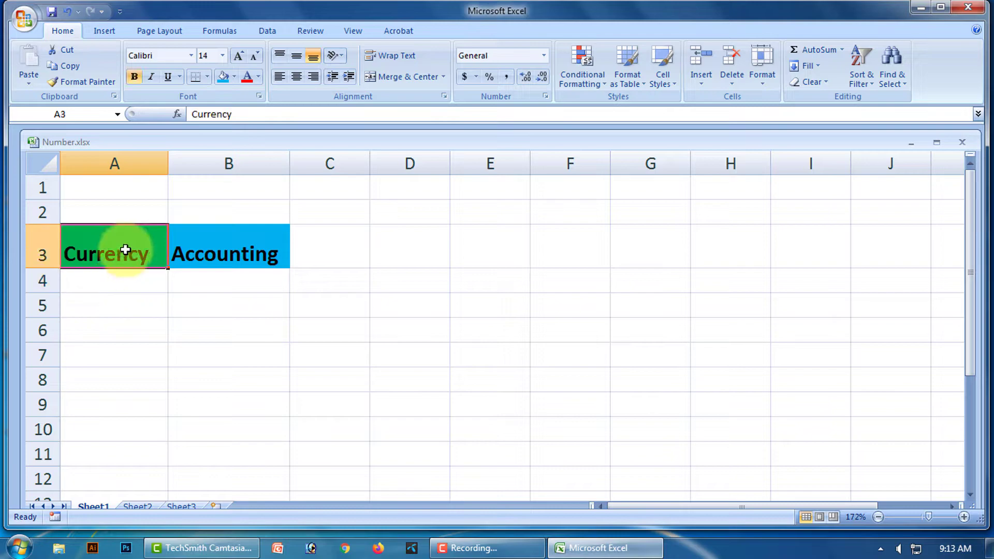
pyautogui.click(262, 251)
pyautogui.click(133, 287)
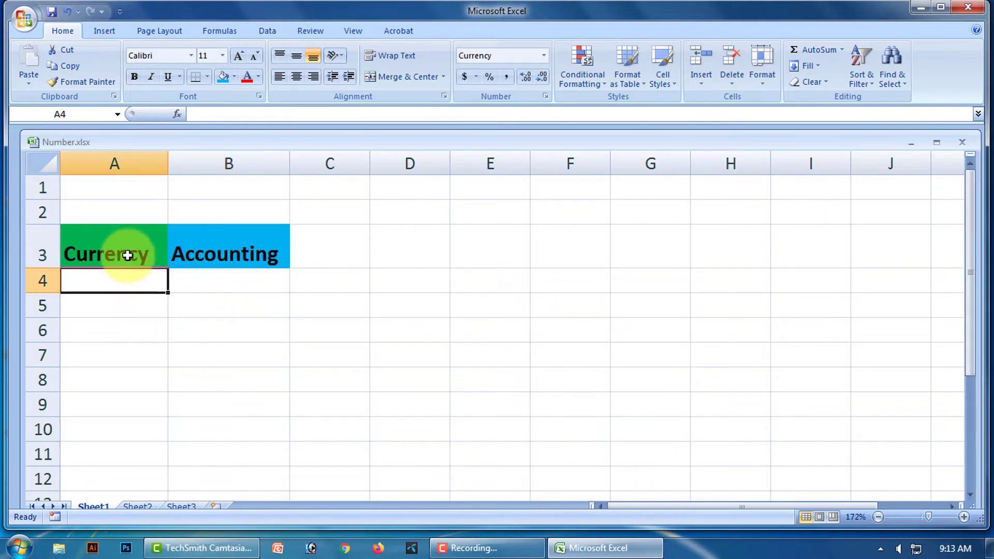
pyautogui.click(216, 278)
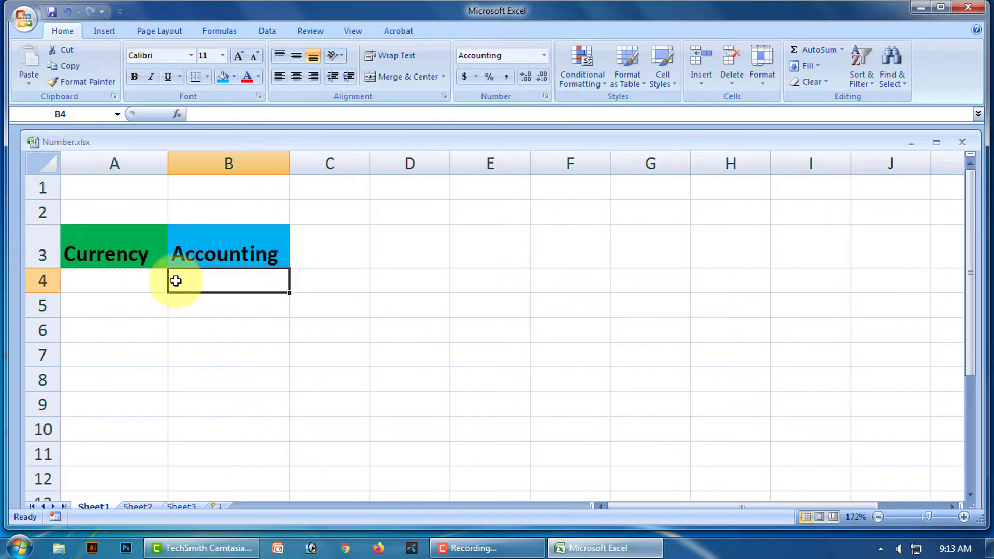
# Enter 100 in the Currency cell A4 and in the Accounting cell B4
pyautogui.click(131, 280)
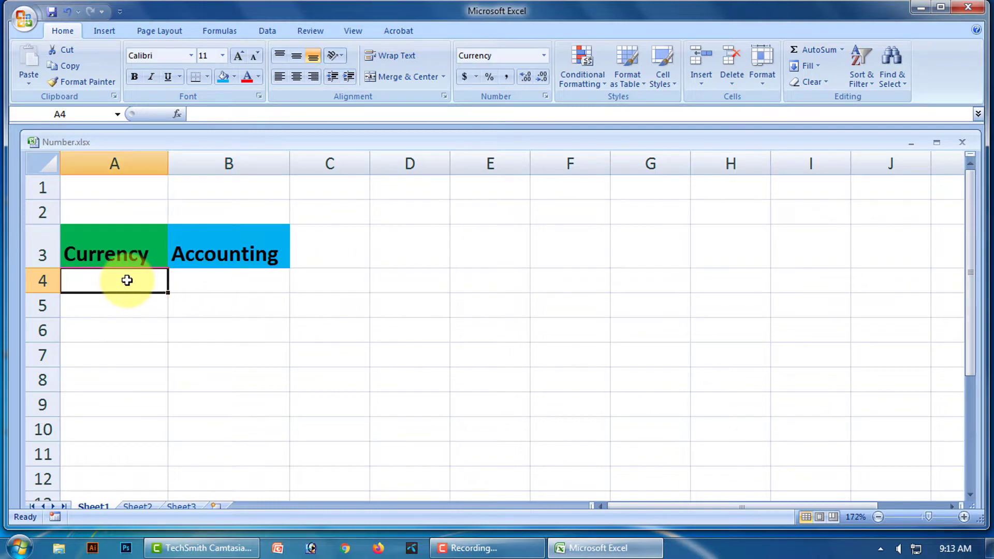
pyautogui.write('100')
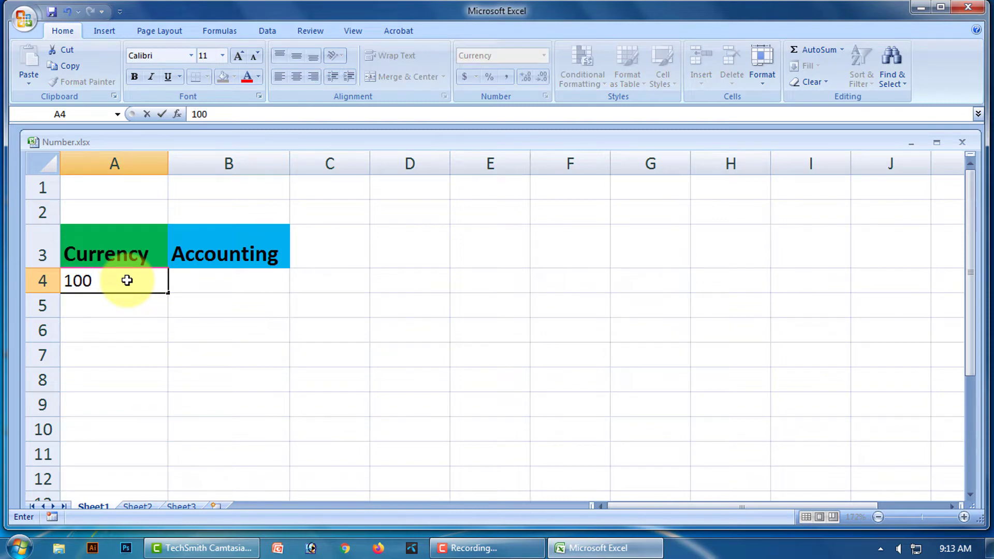
pyautogui.press('Return')
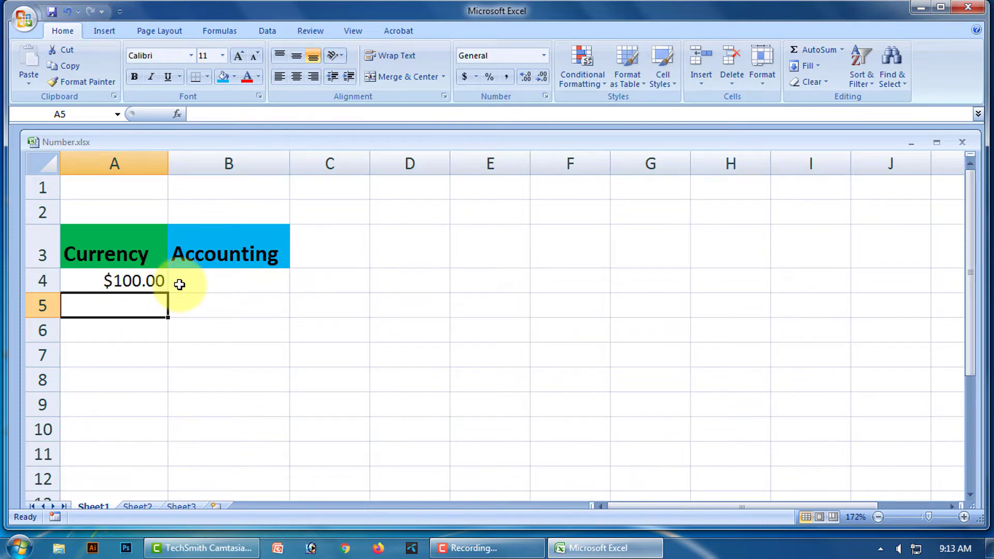
pyautogui.click(210, 281)
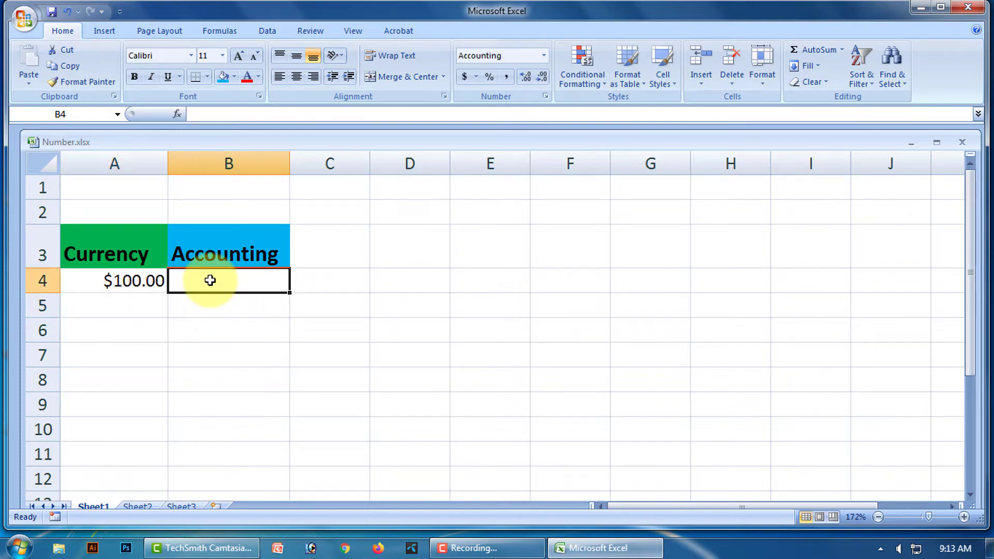
pyautogui.write('100')
pyautogui.press('Return')
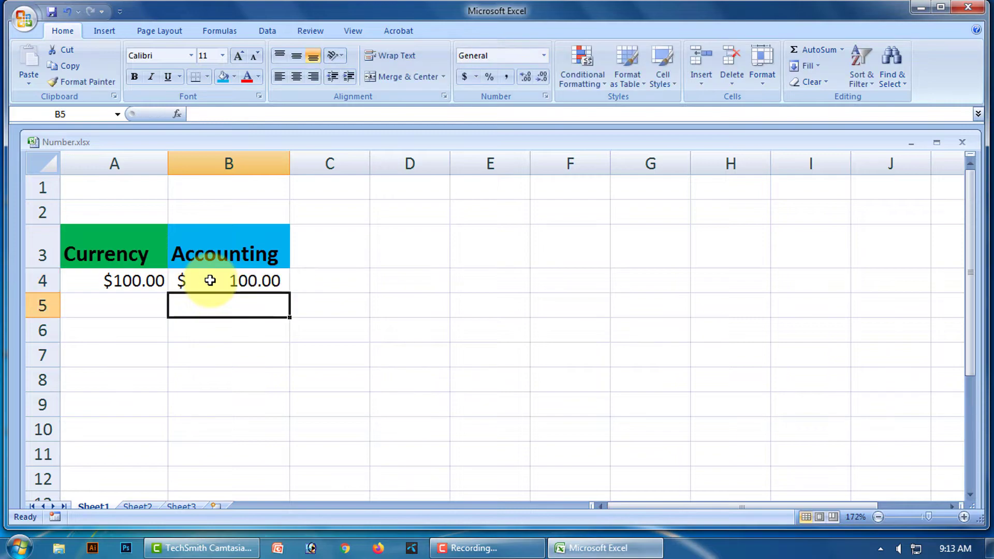
pyautogui.click(371, 356)
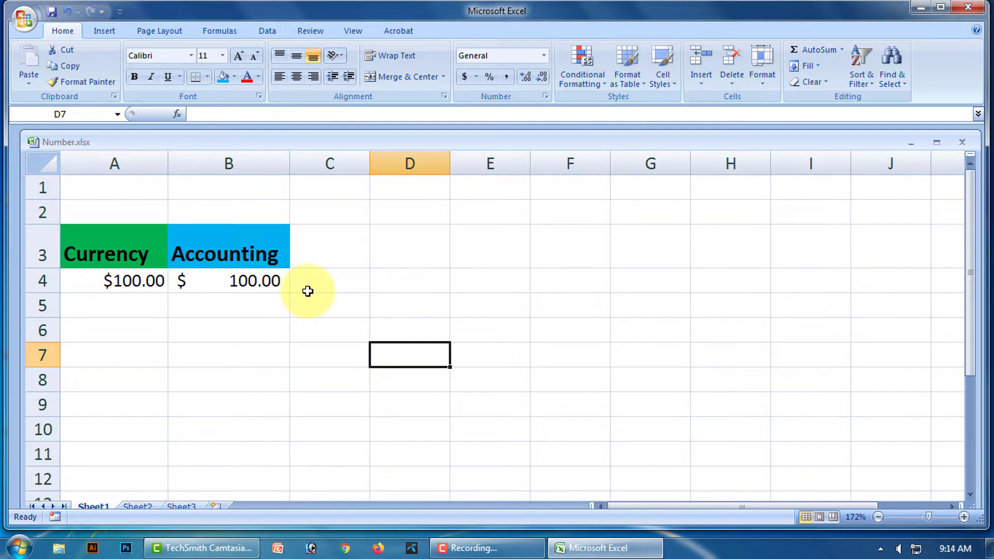
# Review the currency symbols offered for the accounting number format with A4 selected, leaving the cell's format as it is
pyautogui.click(120, 305)
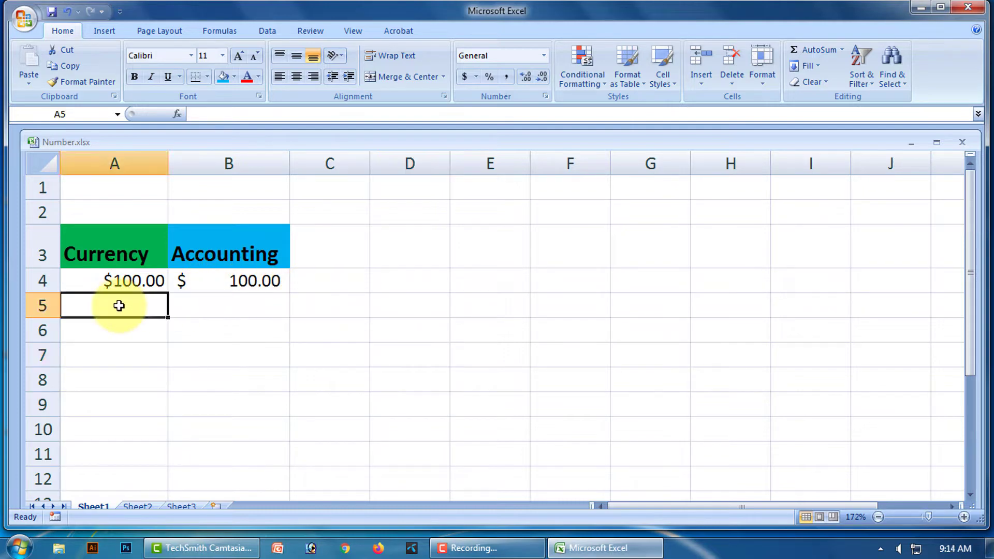
pyautogui.click(120, 281)
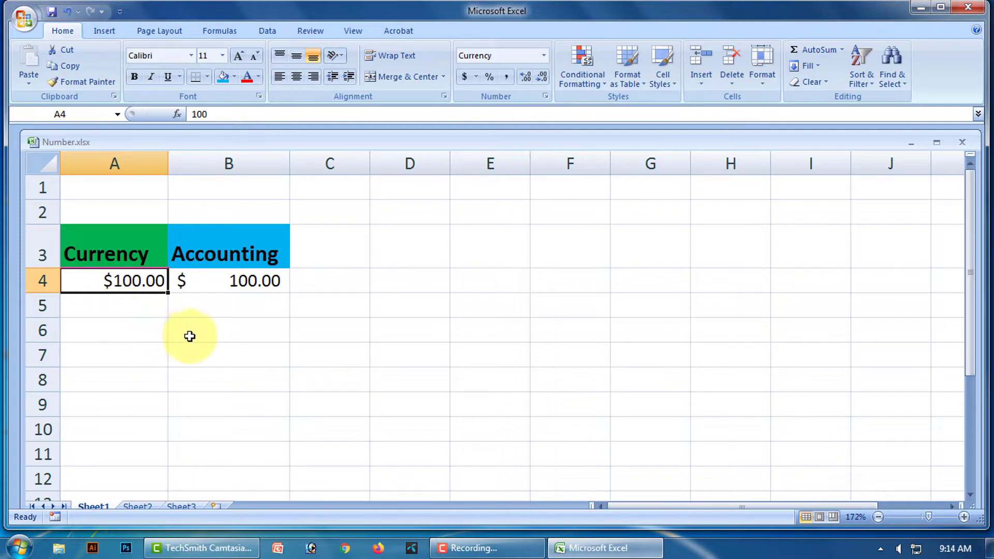
pyautogui.click(476, 77)
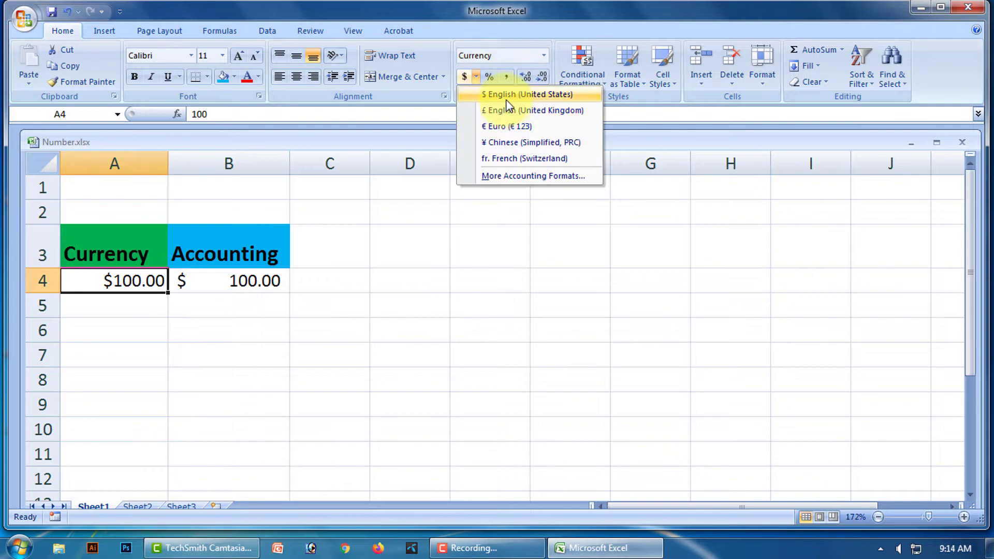
pyautogui.click(235, 315)
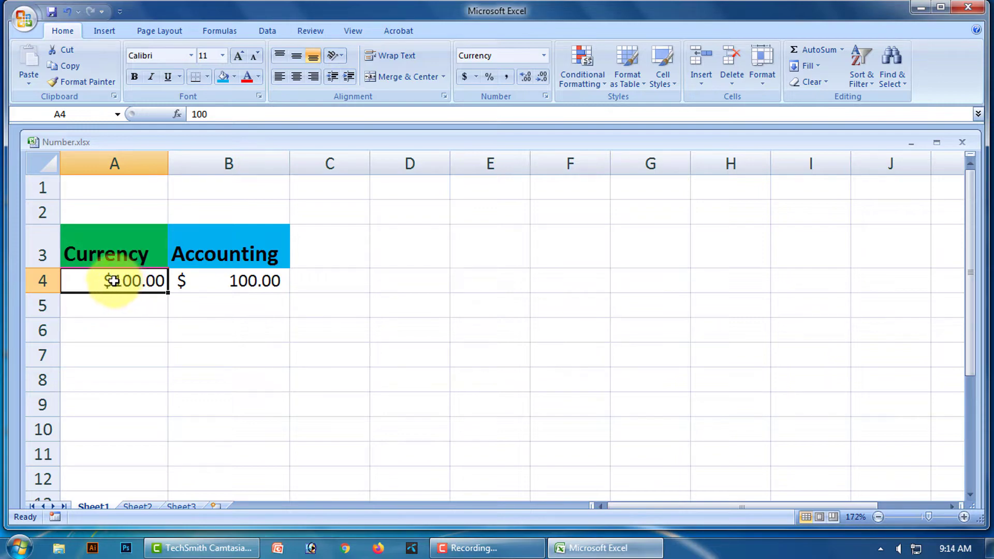
pyautogui.click(135, 335)
# Fill the amounts in A4 and B4 down one row into A5 and B5
pyautogui.click(133, 282)
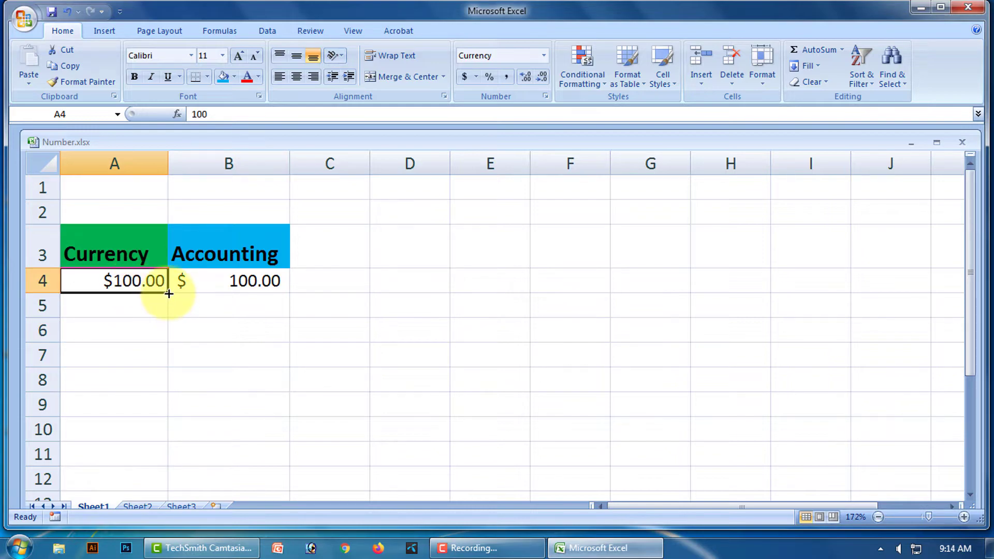
pyautogui.moveTo(169, 293); pyautogui.dragTo(170, 313)
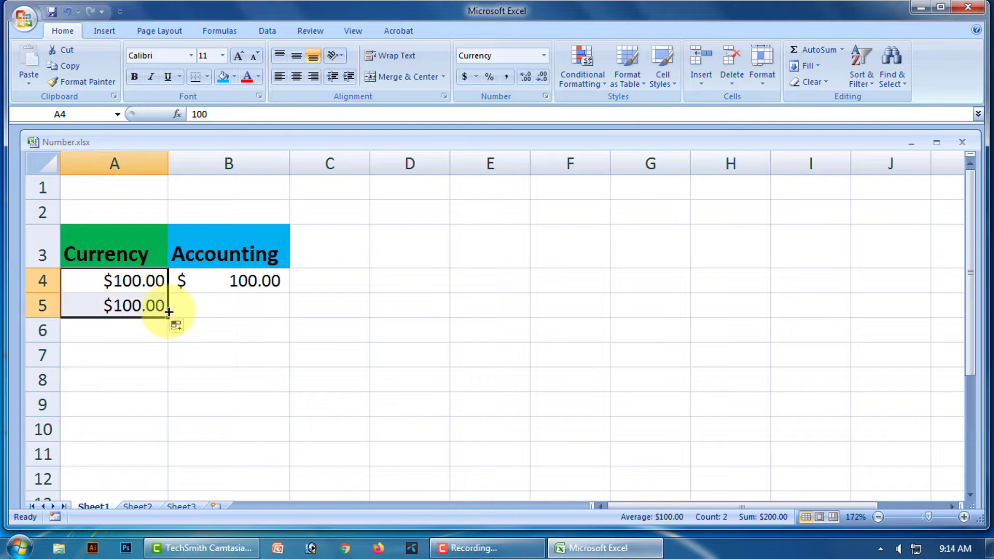
pyautogui.click(153, 348)
pyautogui.click(242, 281)
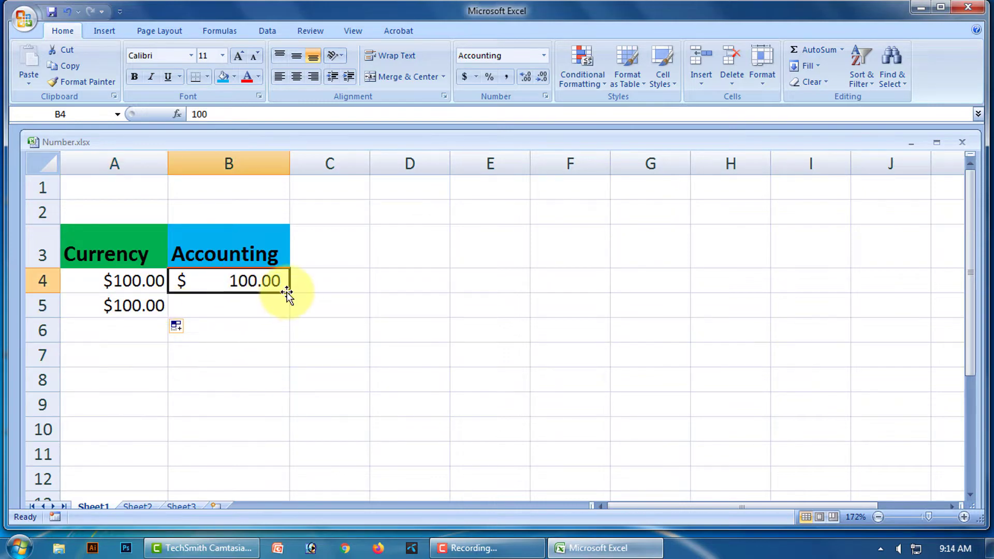
pyautogui.moveTo(287, 294); pyautogui.dragTo(288, 312)
pyautogui.click(261, 350)
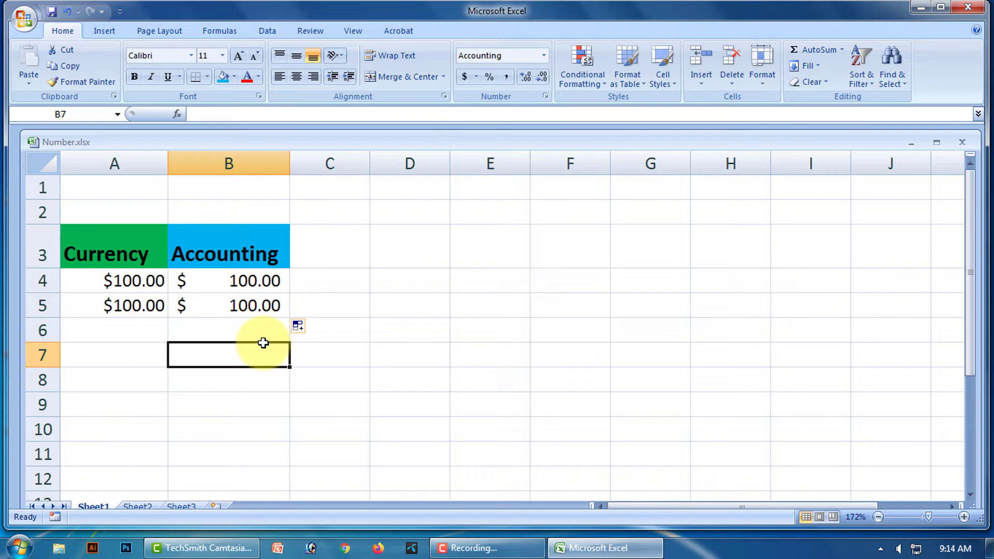
# Format cell A5 as Currency with the symbol set to None
pyautogui.click(137, 307)
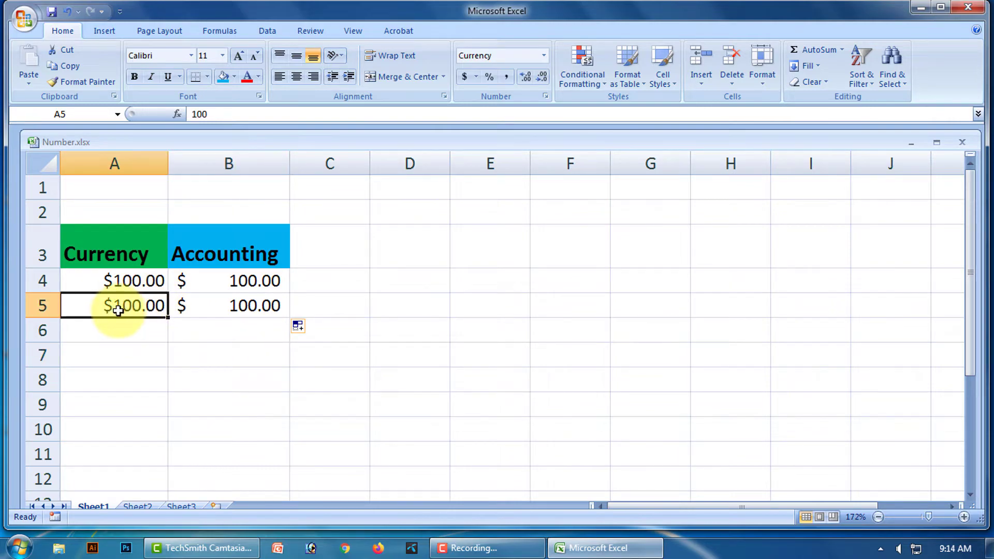
pyautogui.click(133, 355)
pyautogui.click(135, 309)
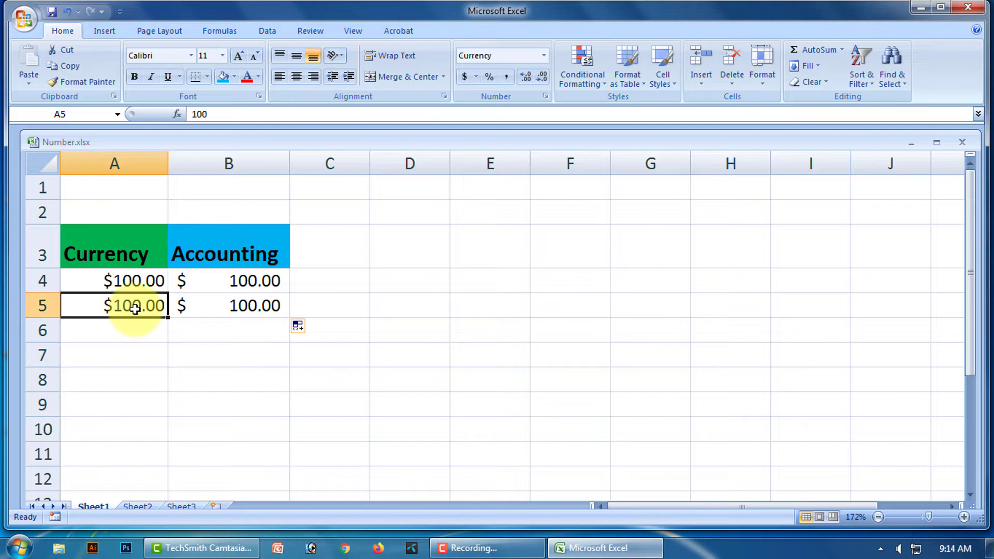
pyautogui.rightClick(137, 307)
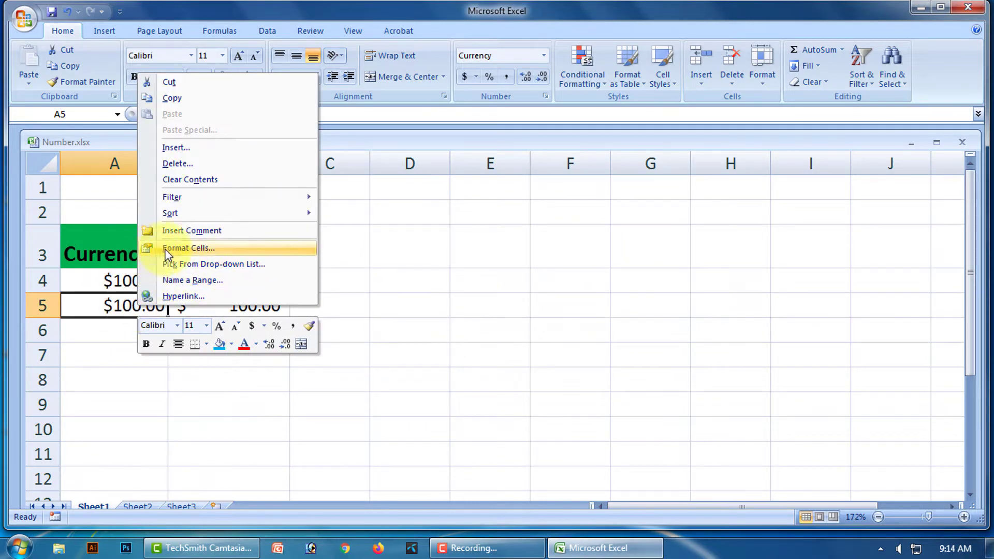
pyautogui.click(184, 248)
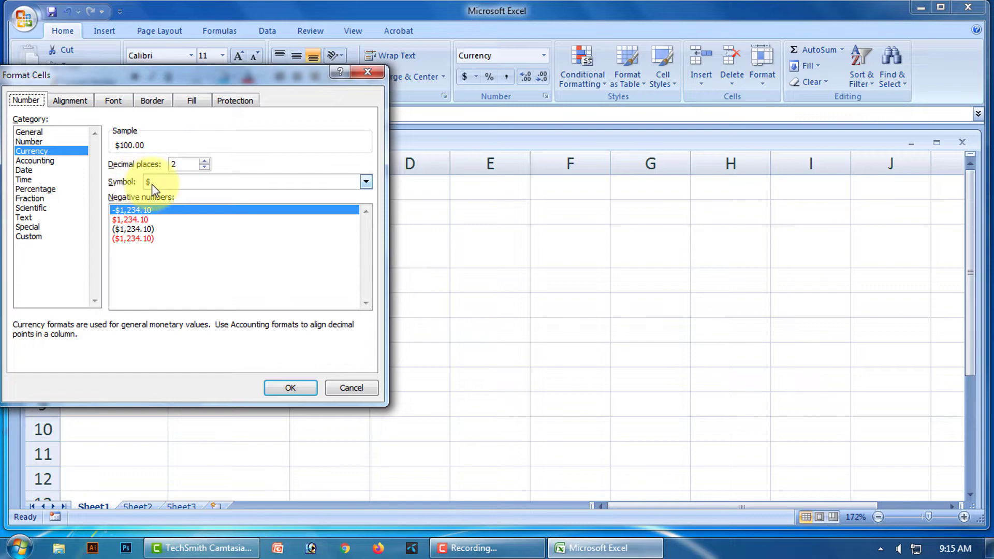
pyautogui.click(367, 182)
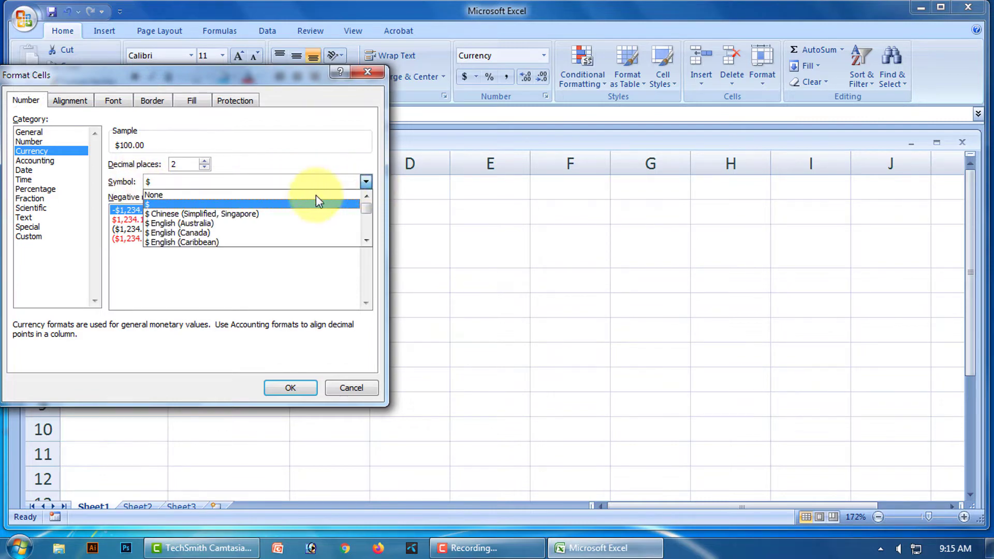
pyautogui.click(164, 197)
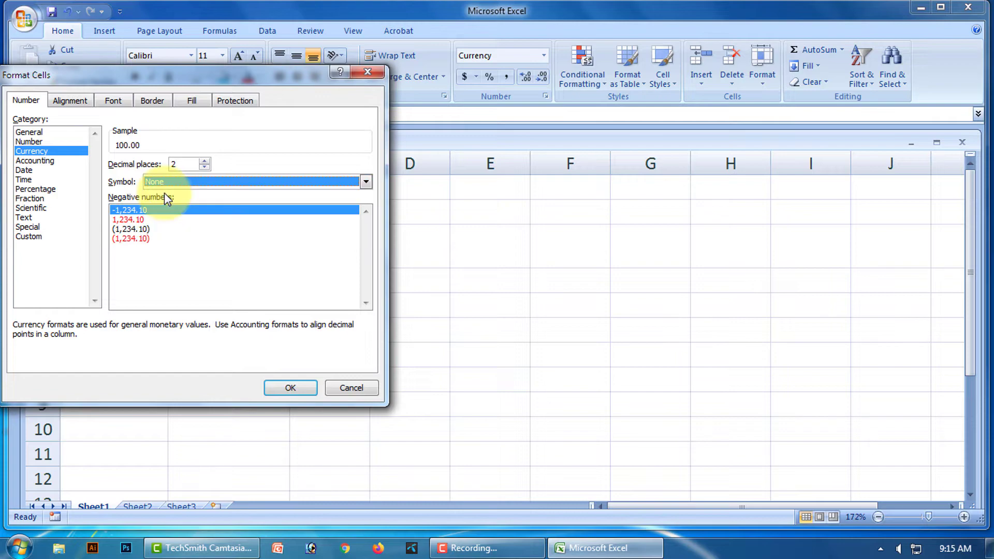
pyautogui.click(296, 388)
pyautogui.click(237, 406)
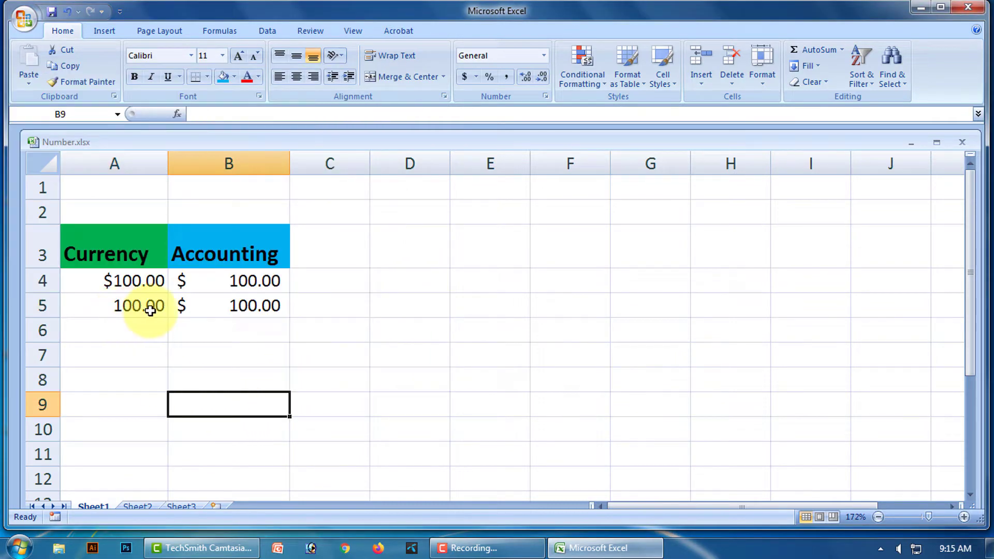
# Set the currency symbol of accounting cell B5 to None, dismissing the Windows color scheme prompt
pyautogui.click(259, 305)
pyautogui.rightClick(260, 306)
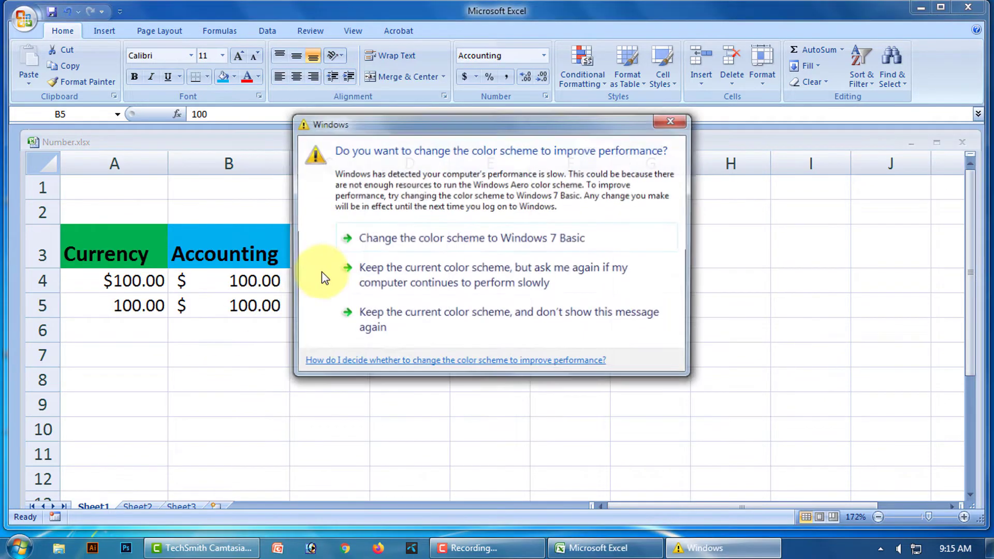
pyautogui.click(673, 121)
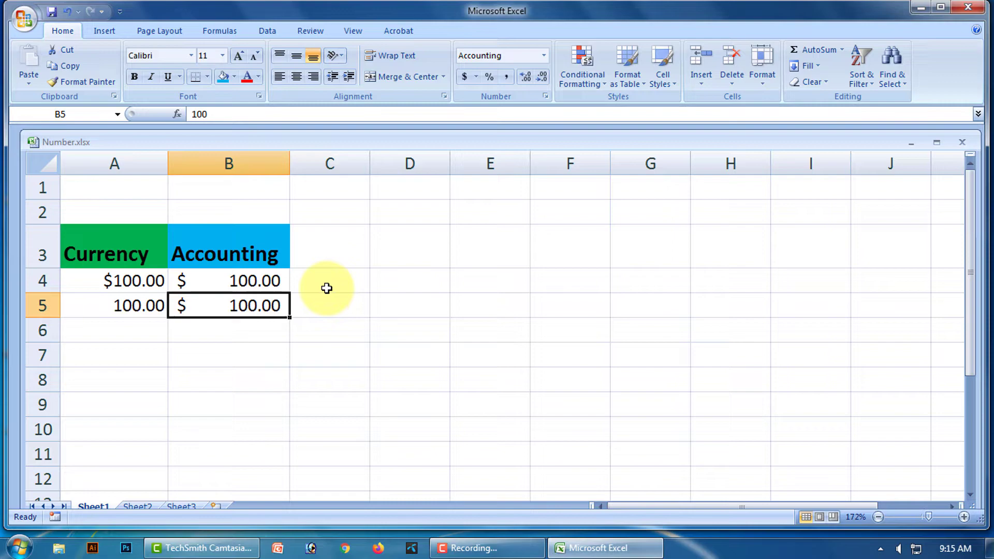
pyautogui.rightClick(265, 305)
pyautogui.click(309, 249)
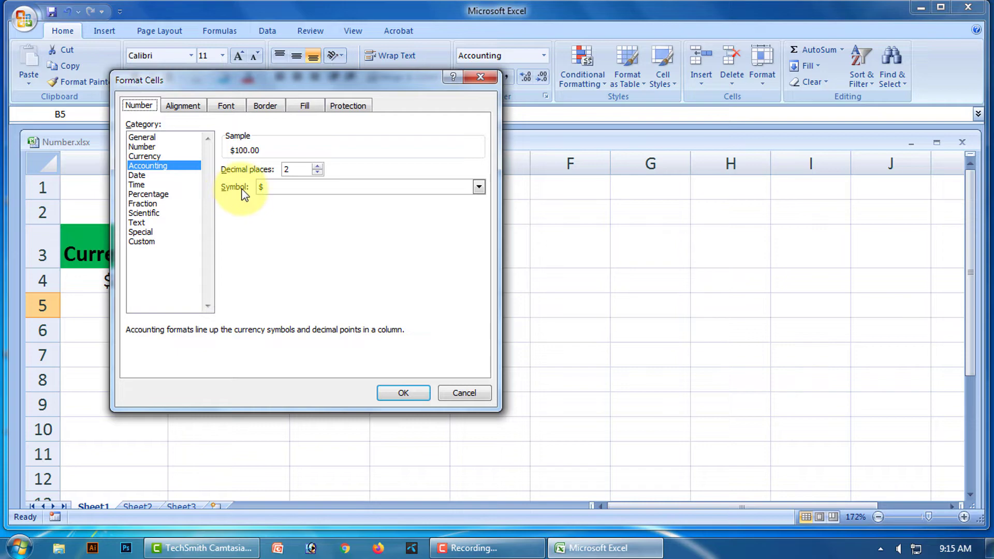
pyautogui.click(478, 188)
pyautogui.click(286, 202)
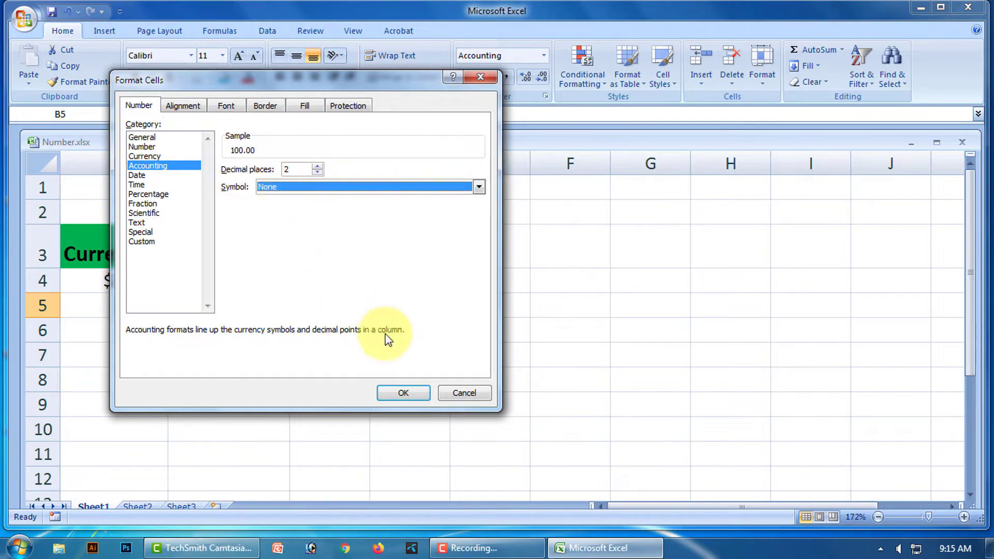
pyautogui.click(409, 394)
pyautogui.click(356, 400)
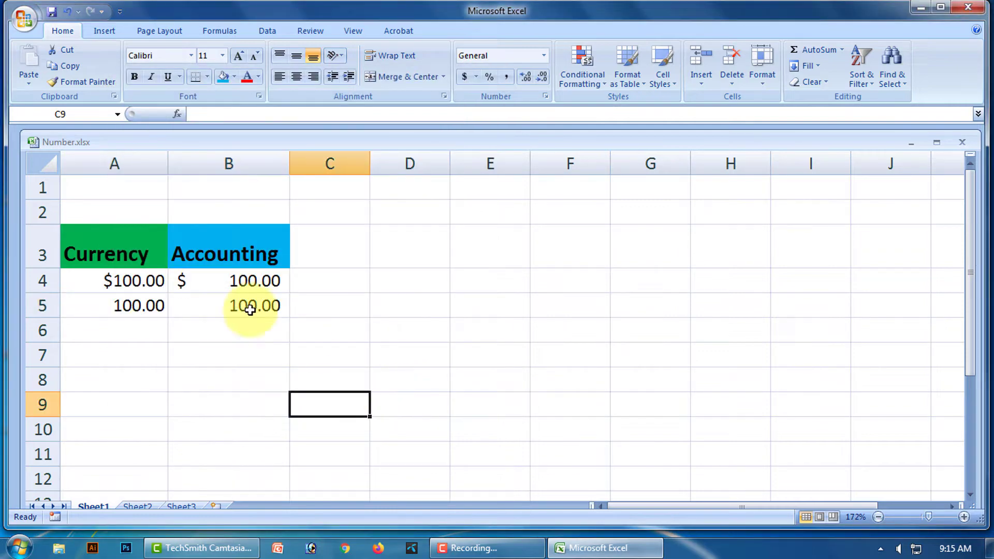
pyautogui.click(241, 305)
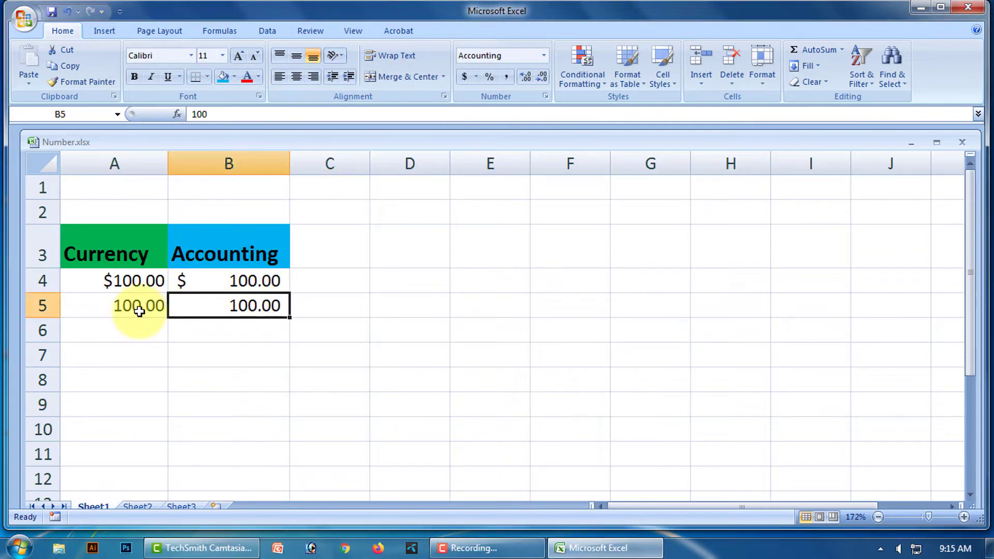
pyautogui.click(138, 310)
pyautogui.click(242, 337)
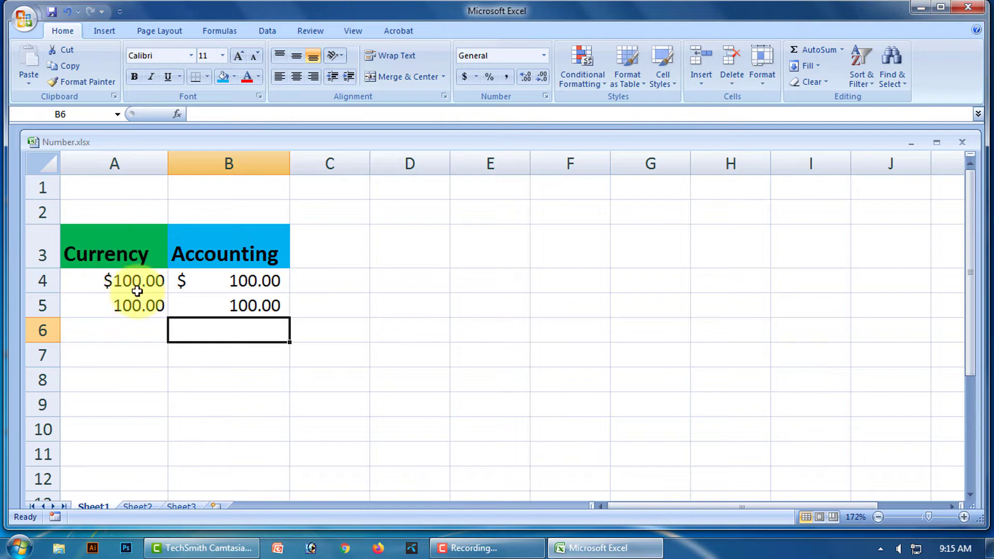
pyautogui.click(246, 374)
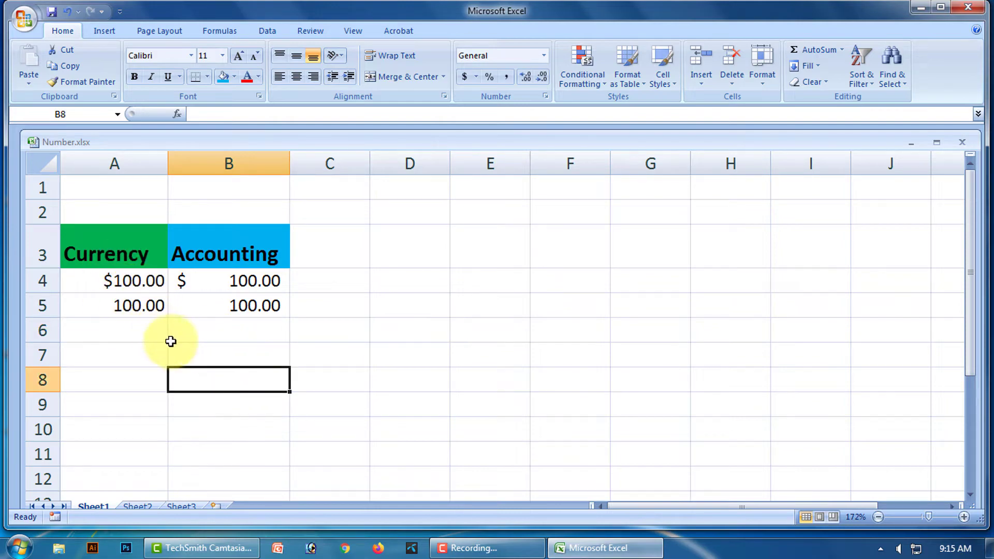
pyautogui.click(144, 325)
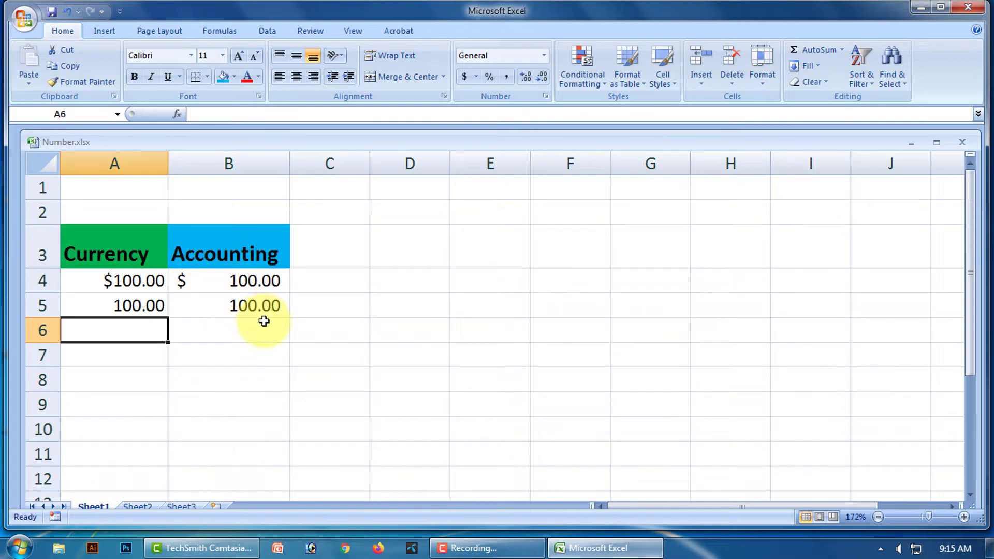
pyautogui.click(210, 338)
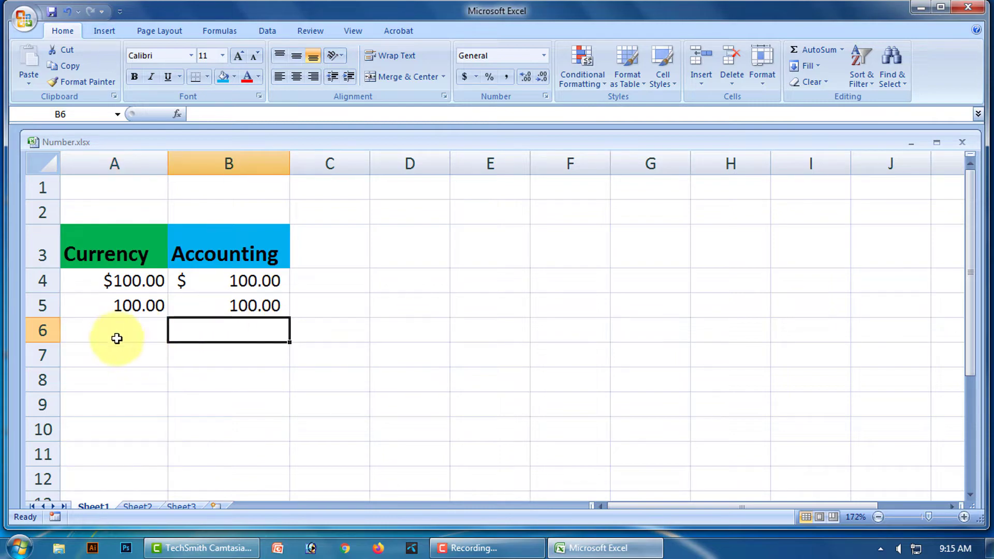
# Format the empty cell A6 as Currency and the empty cell B6 as Accounting
pyautogui.click(145, 324)
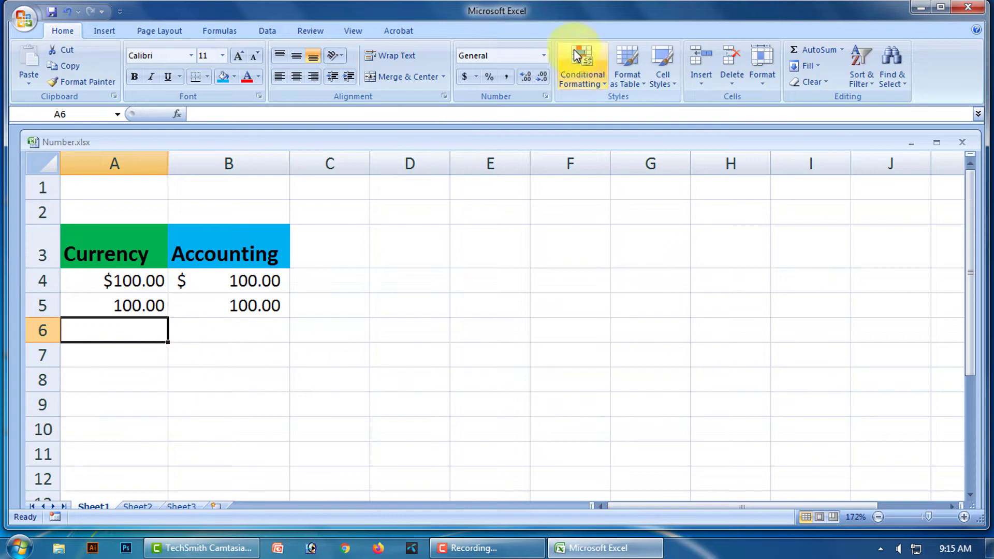
pyautogui.click(544, 55)
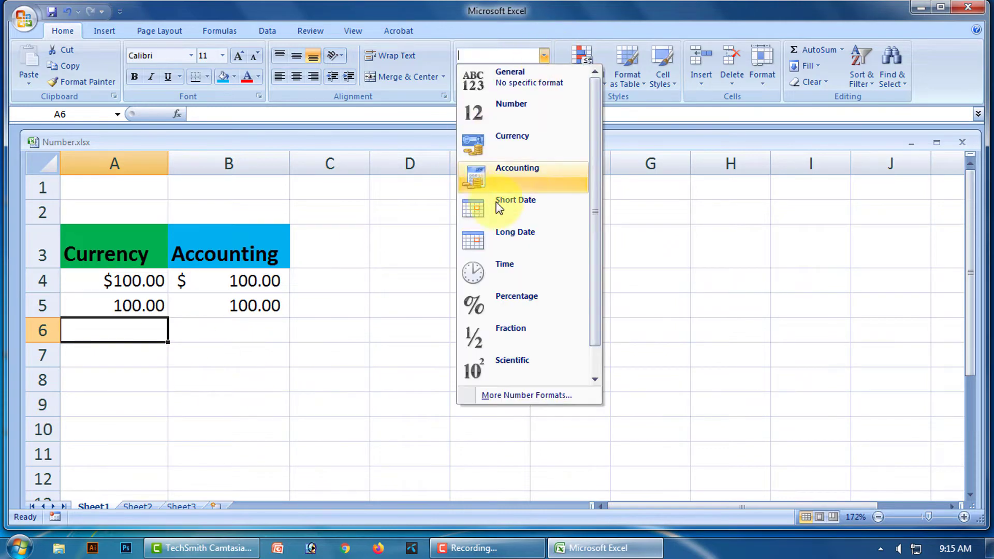
pyautogui.click(517, 133)
pyautogui.click(254, 327)
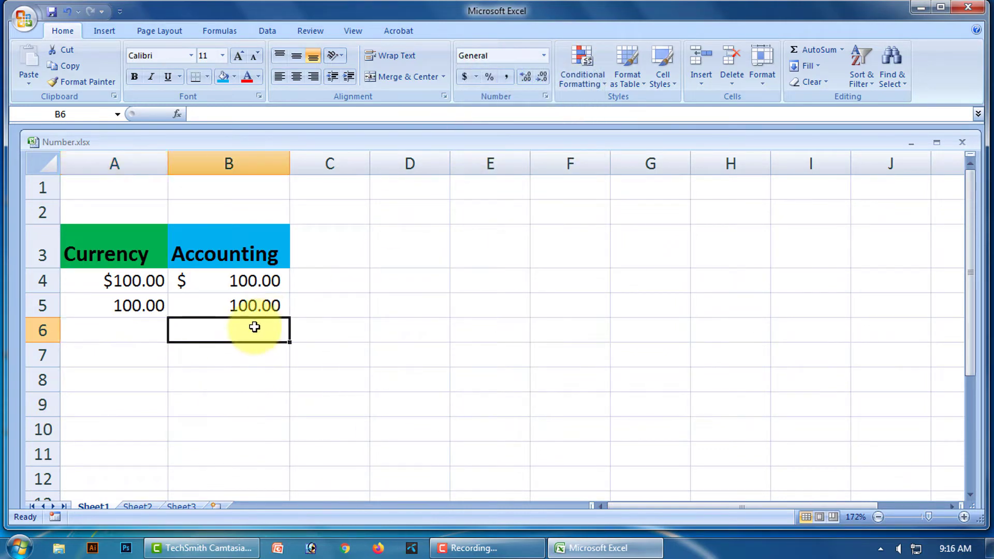
pyautogui.click(544, 56)
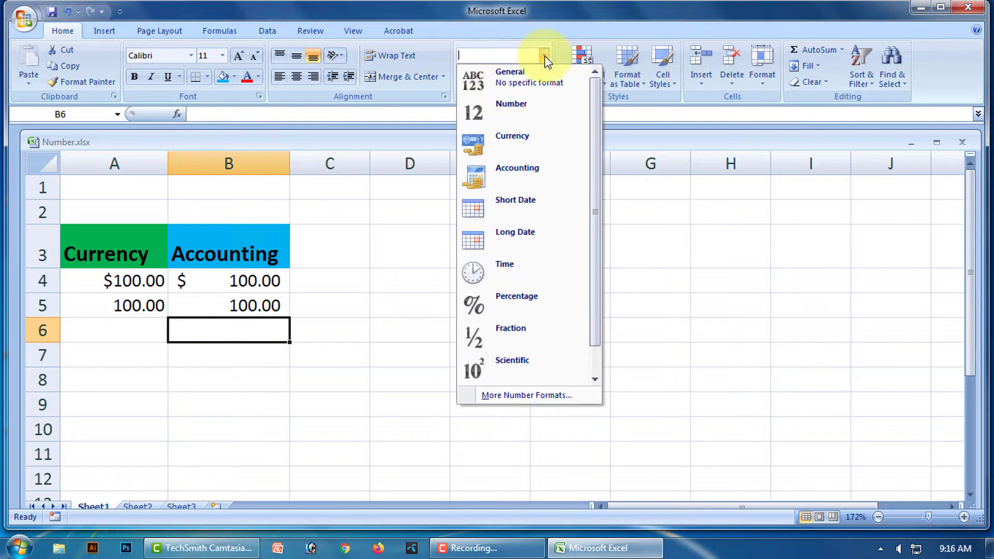
pyautogui.click(522, 172)
pyautogui.click(263, 356)
# Enter -100 in the Currency cell A6 and in the Accounting cell B6
pyautogui.click(136, 334)
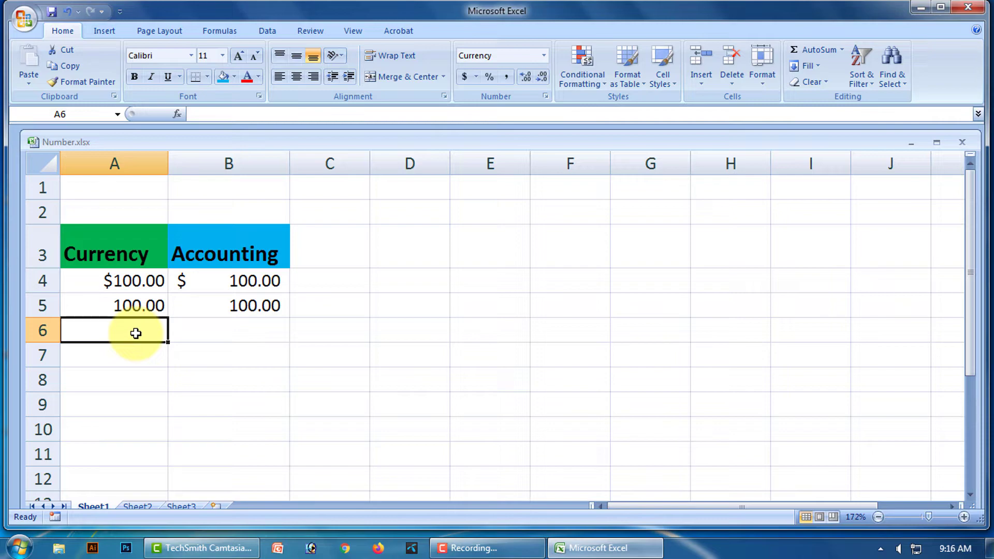
pyautogui.write('-1')
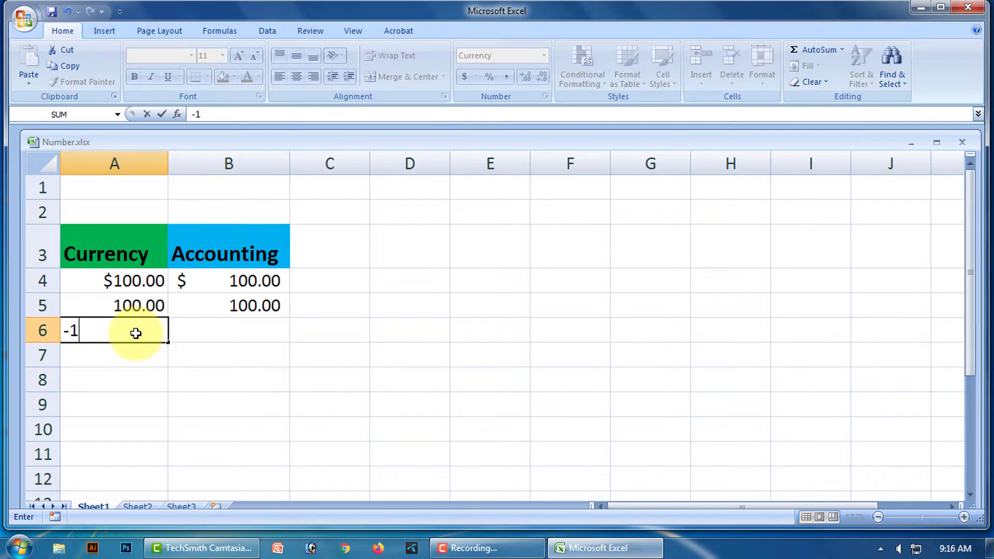
pyautogui.write('00')
pyautogui.press('Return')
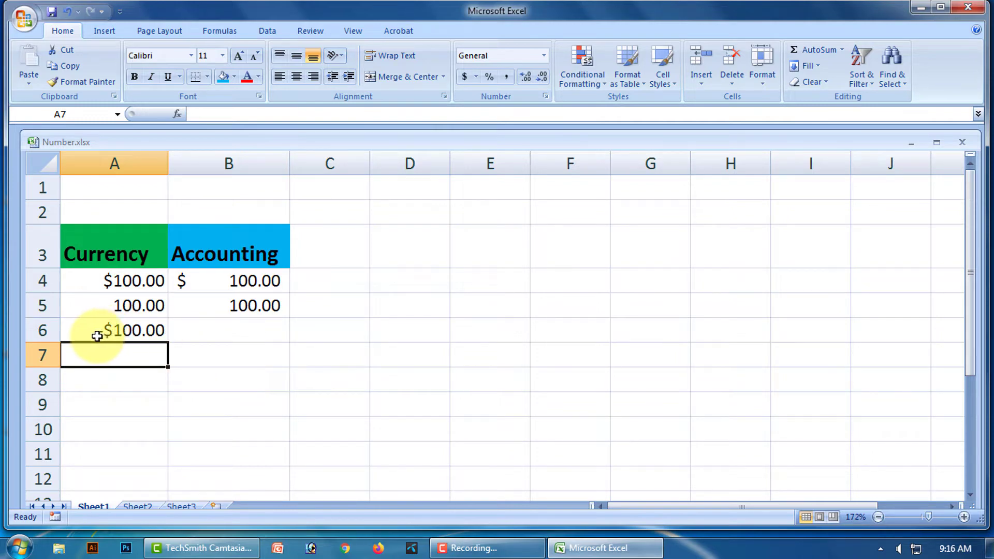
pyautogui.click(250, 332)
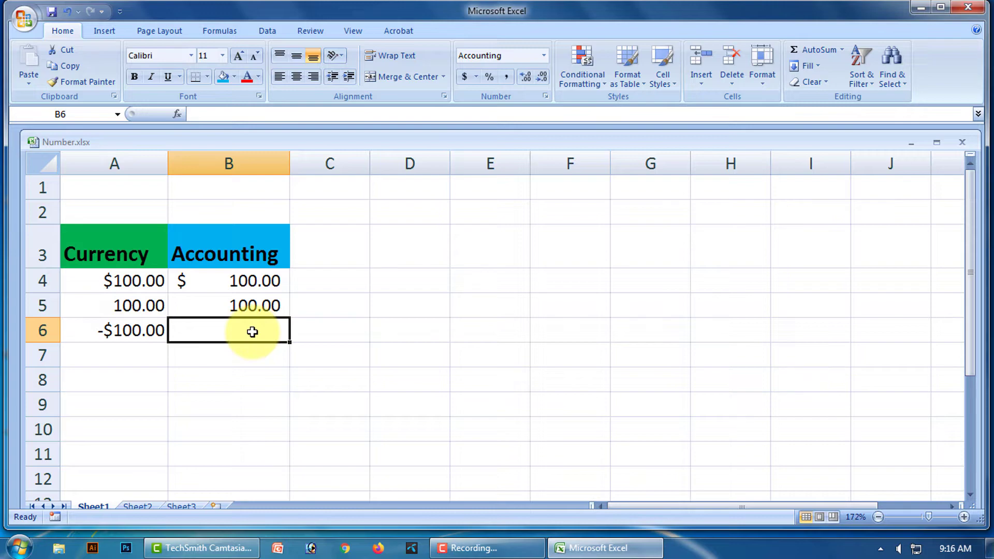
pyautogui.write('-100')
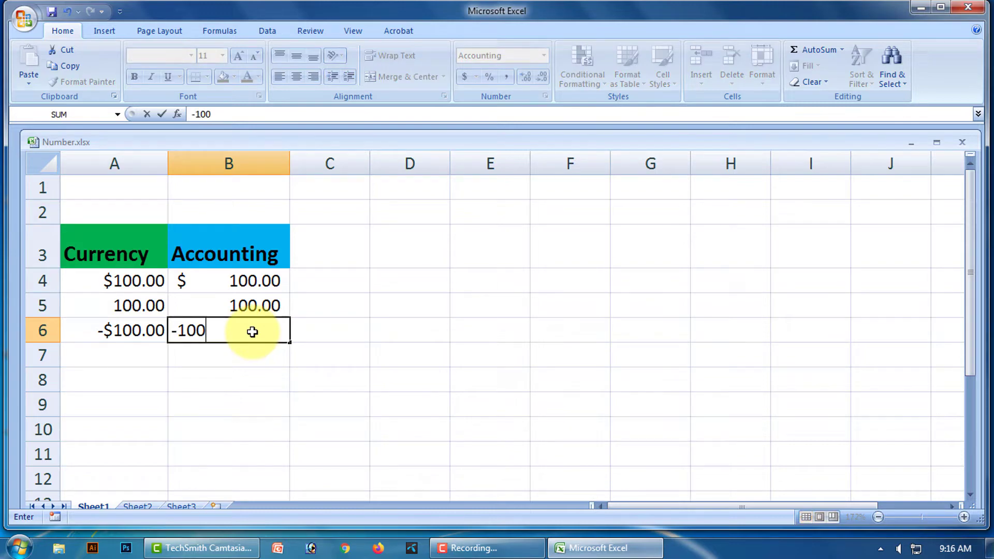
pyautogui.press('Return')
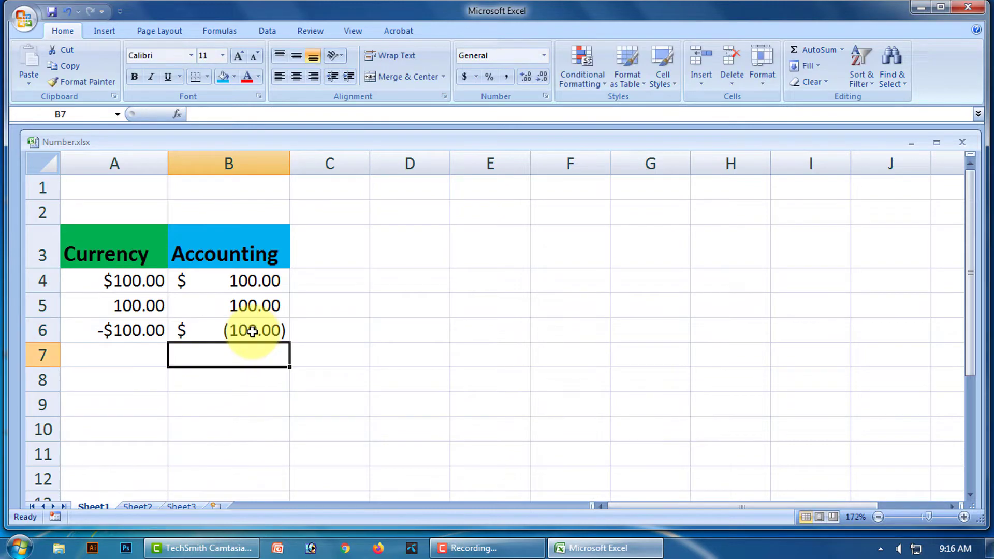
pyautogui.click(270, 402)
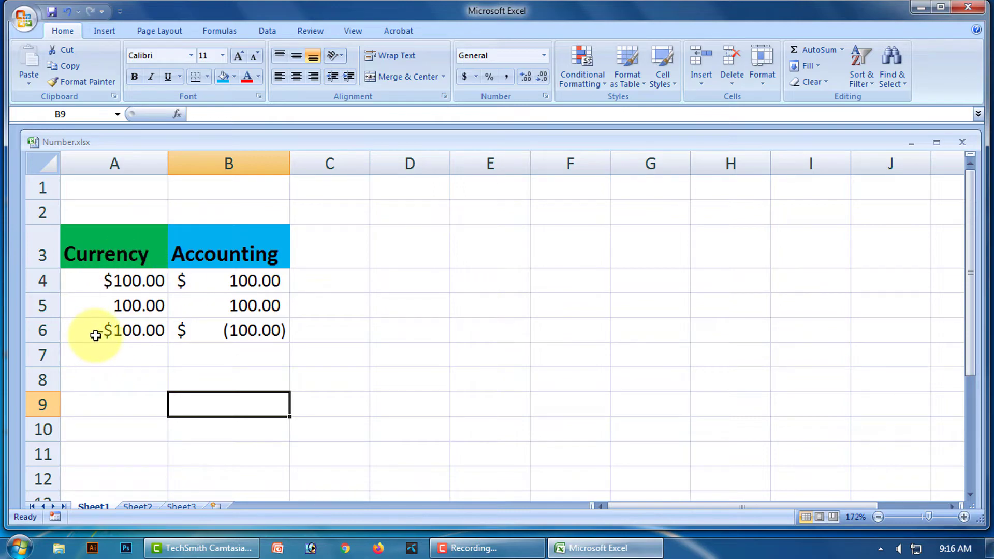
# Check the underlying values stored in cells B6 and A6
pyautogui.click(253, 331)
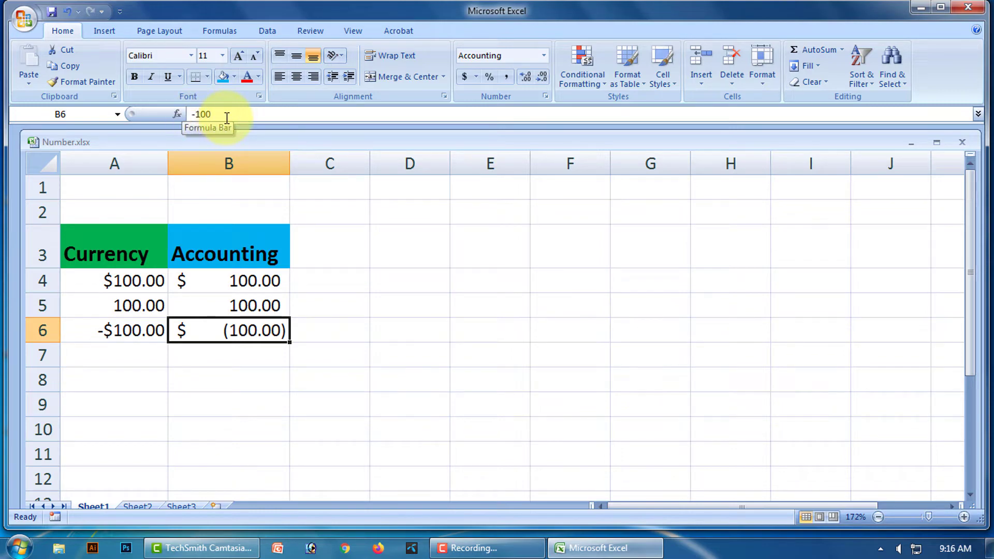
pyautogui.click(132, 330)
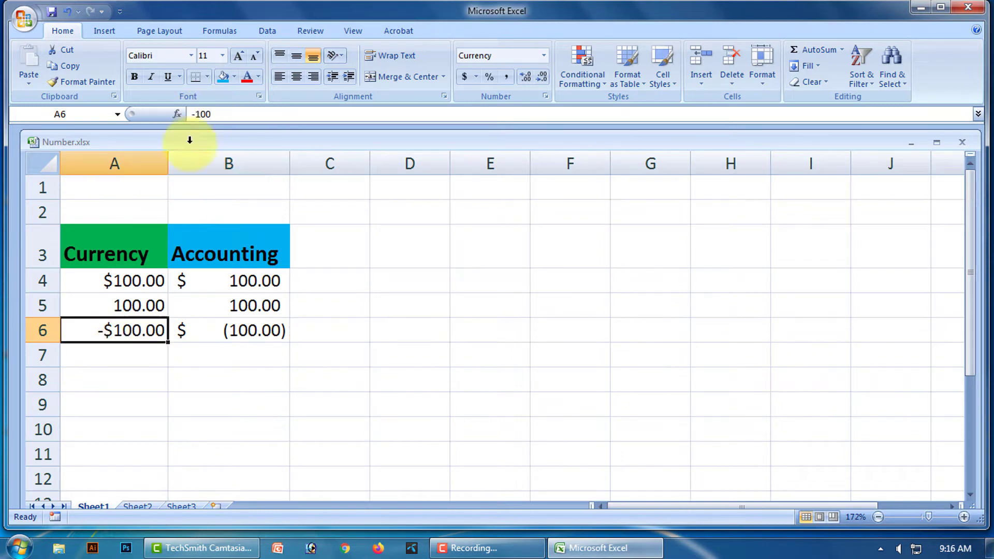
pyautogui.click(330, 338)
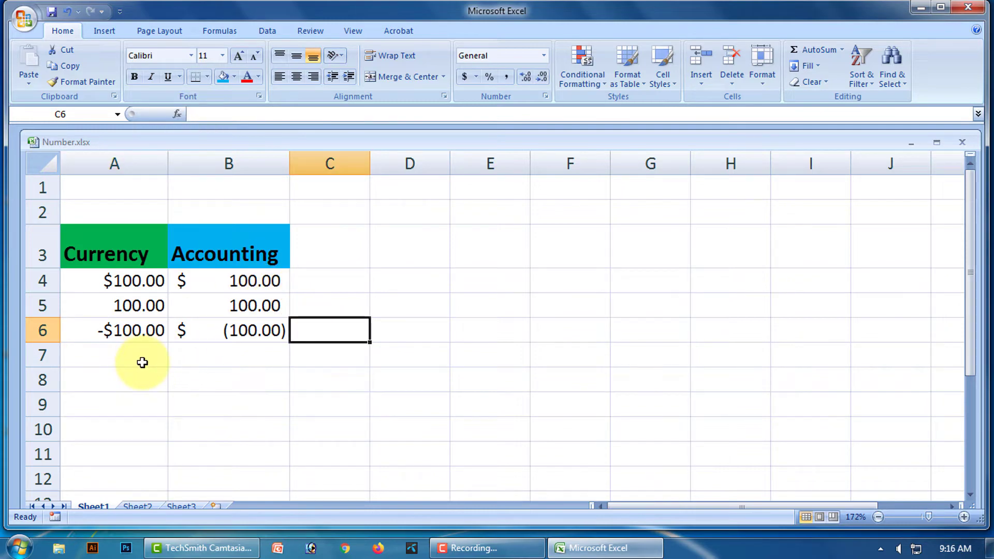
# Format the empty cell A7 as Number and the empty cell B7 as Accounting
pyautogui.click(138, 360)
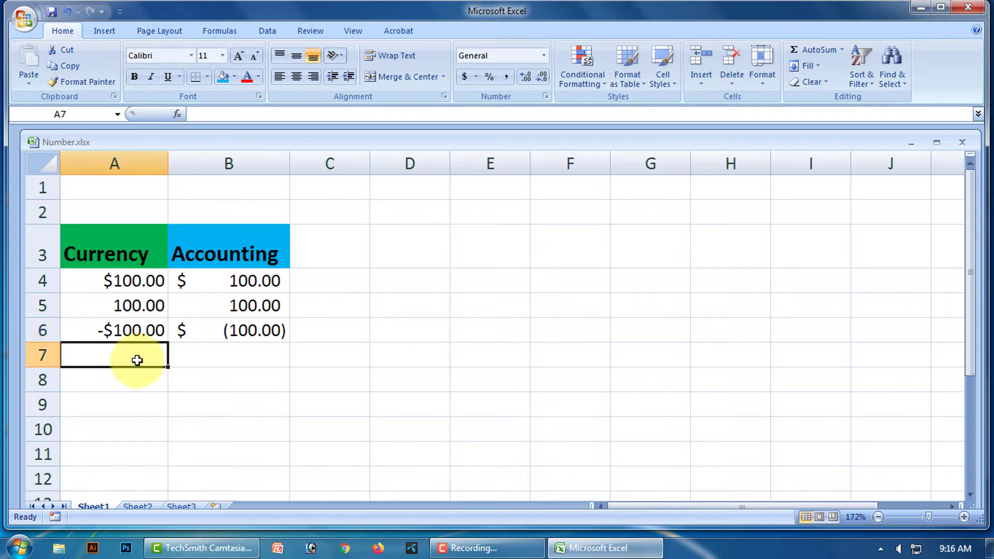
pyautogui.click(544, 55)
pyautogui.click(511, 109)
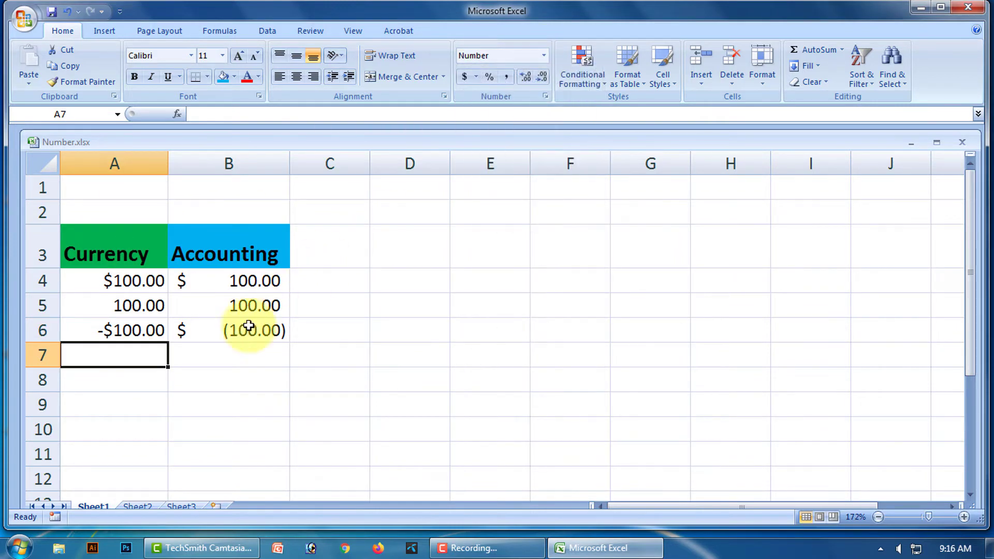
pyautogui.click(228, 355)
pyautogui.click(542, 55)
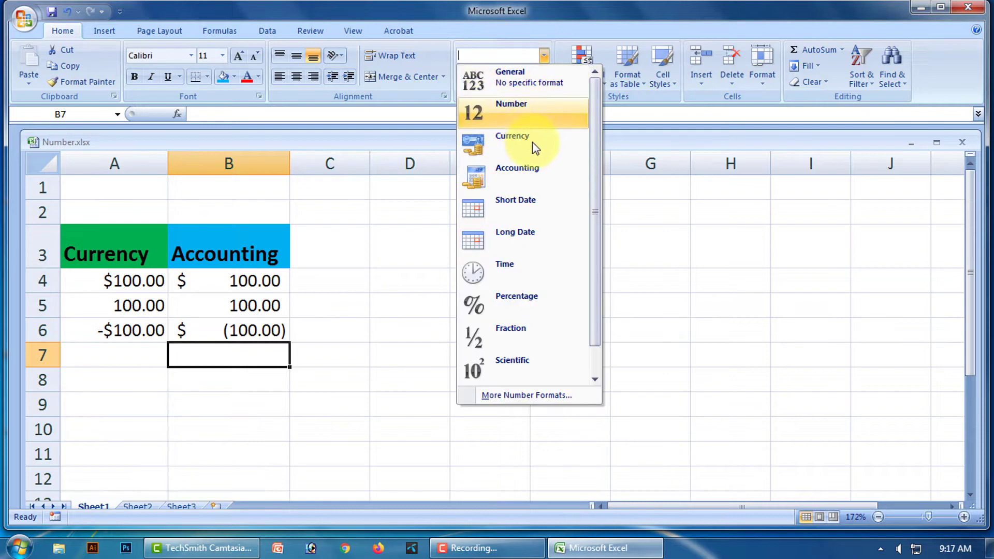
pyautogui.click(526, 171)
# Enter 0 in cells A7 and B7, and dismiss the Windows color scheme prompt
pyautogui.click(136, 350)
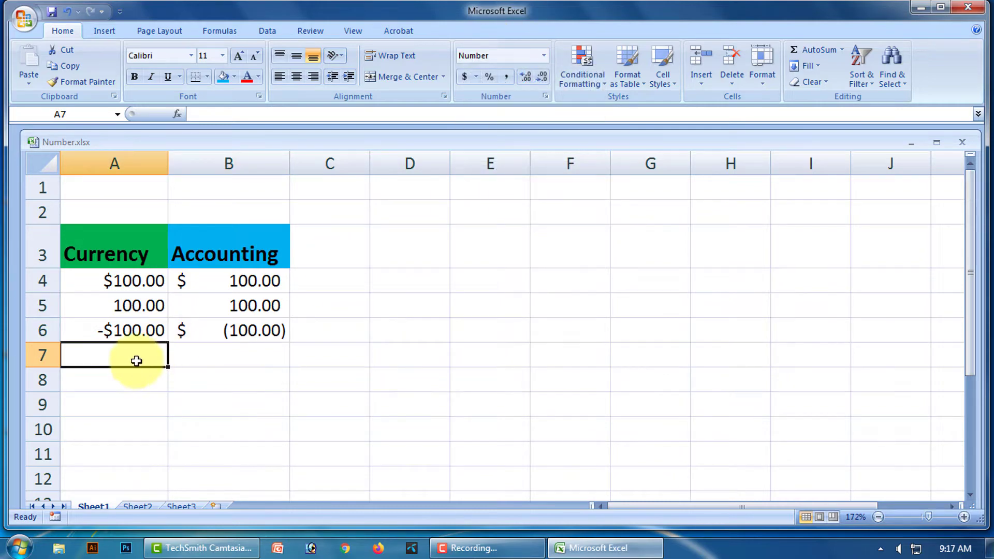
pyautogui.write('0')
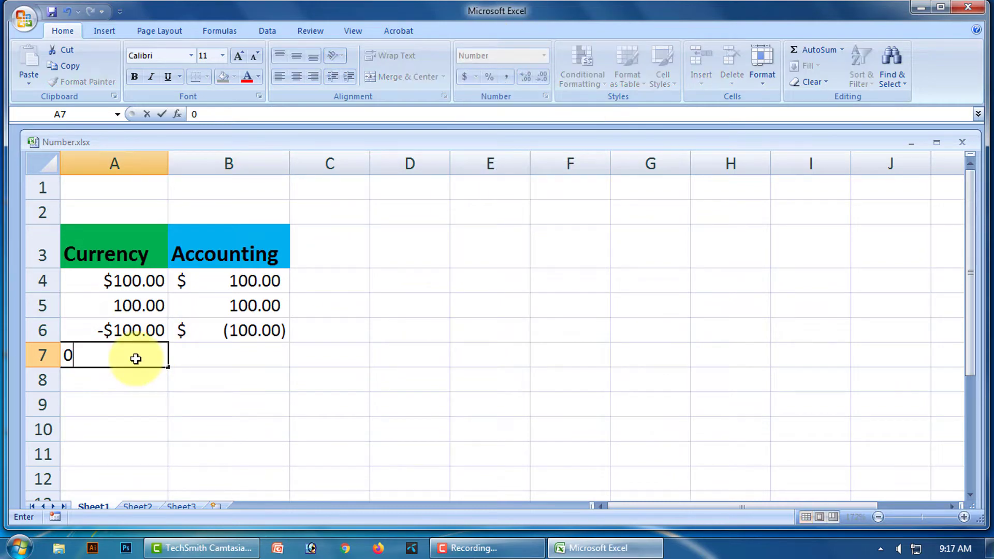
pyautogui.press('Return')
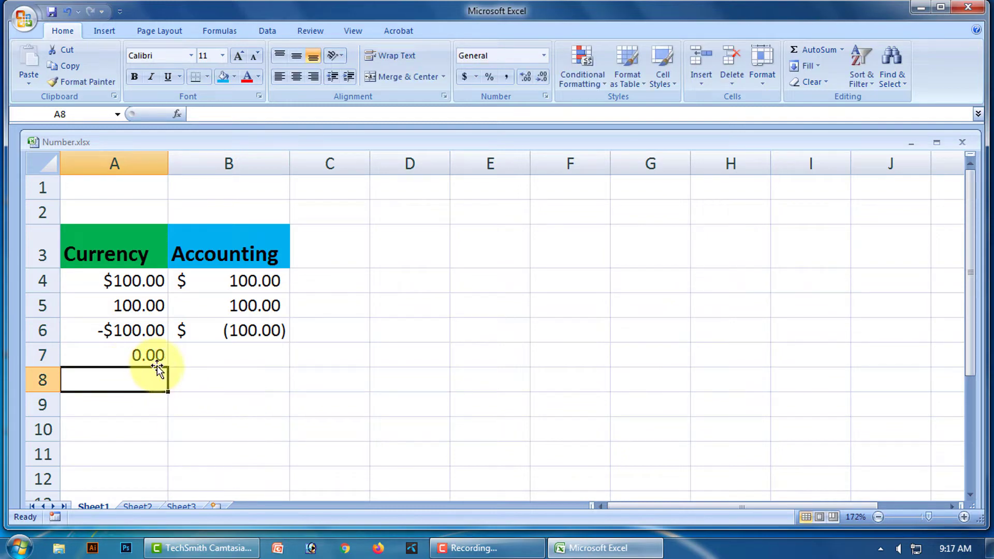
pyautogui.click(237, 348)
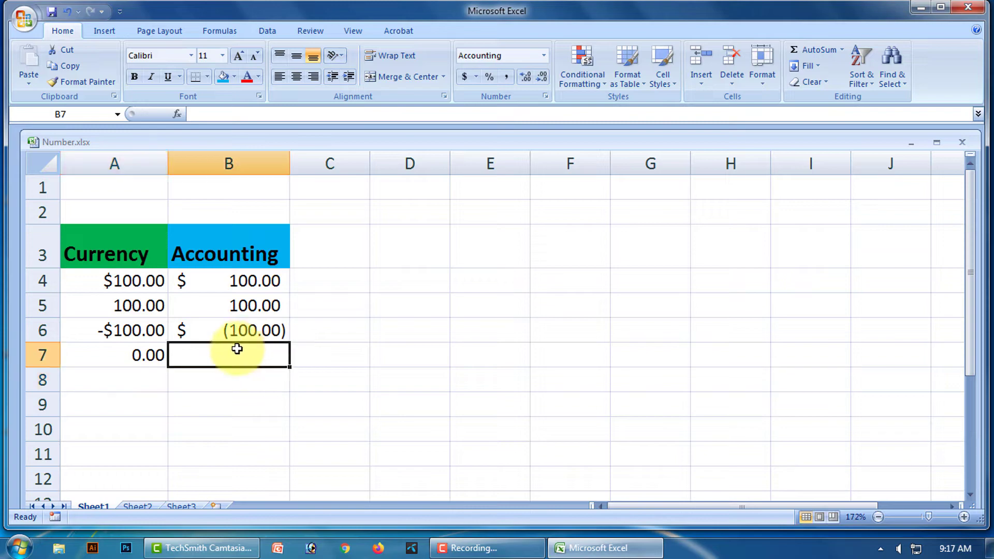
pyautogui.write('0')
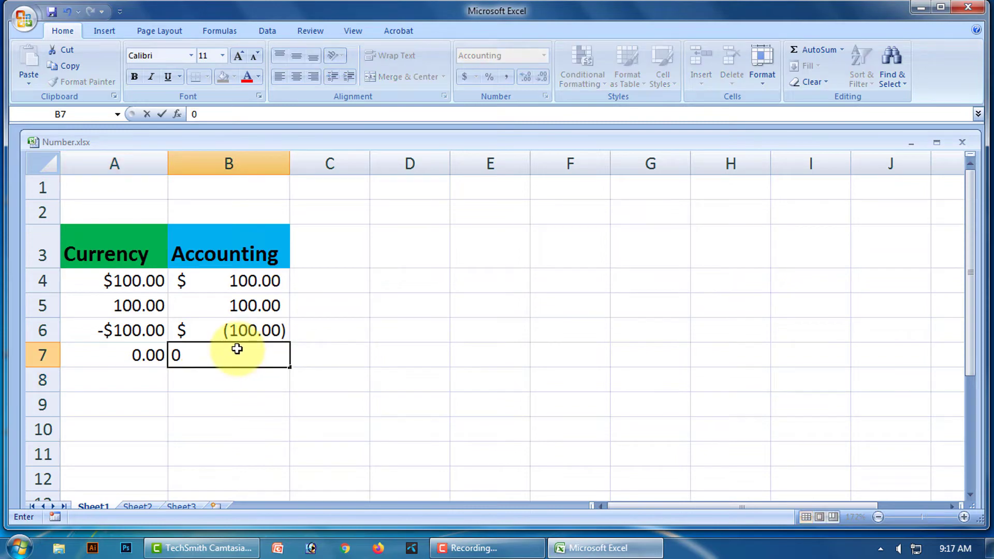
pyautogui.press('Return')
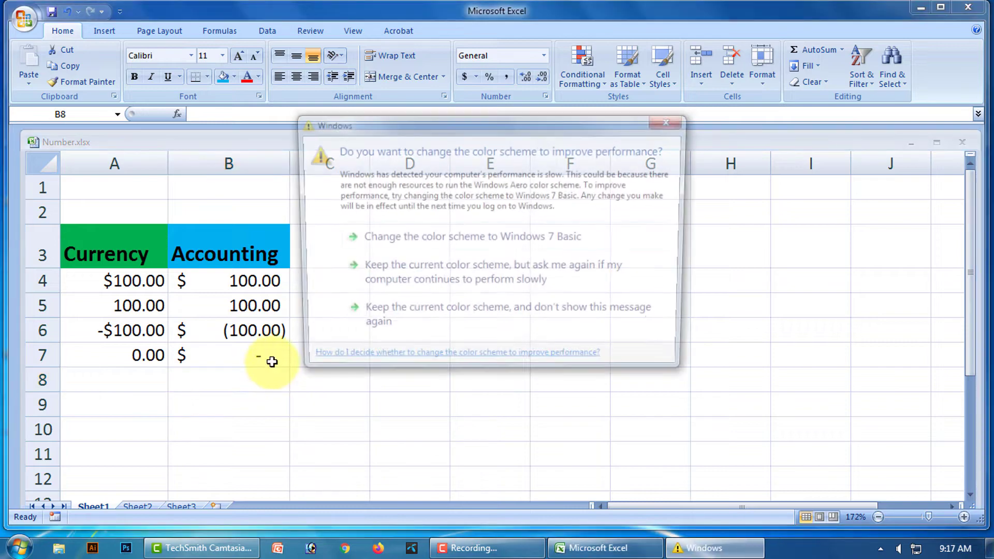
pyautogui.click(674, 120)
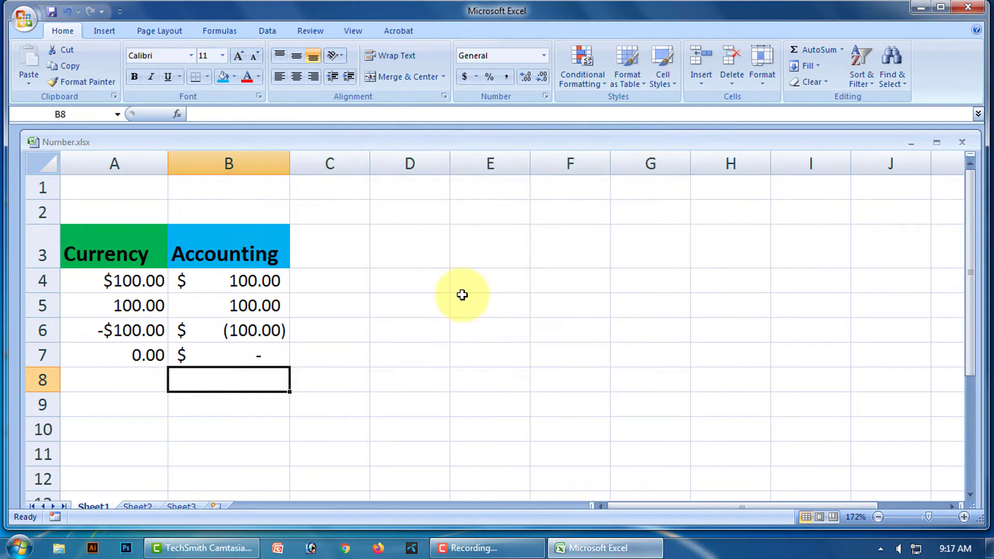
pyautogui.click(389, 378)
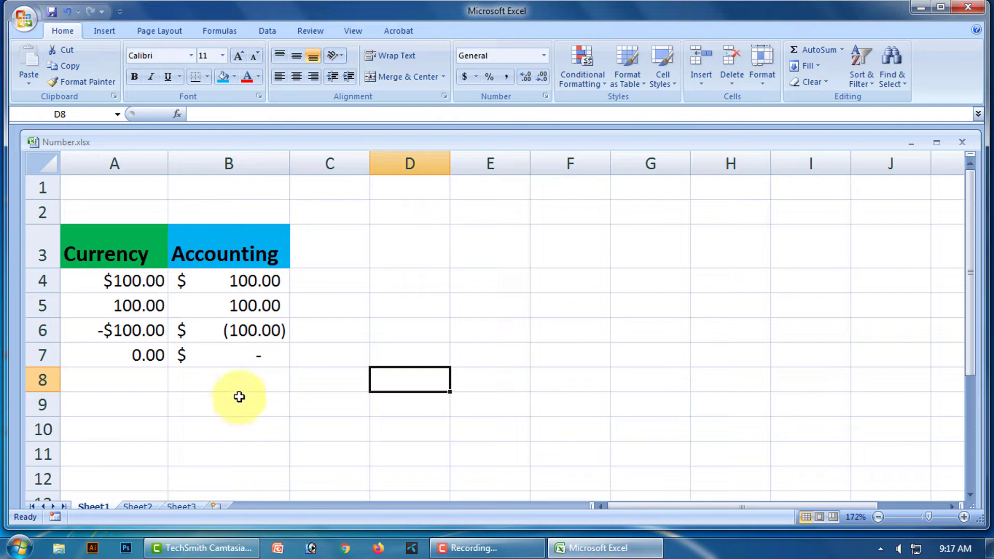
# Check the underlying values stored in cells B7 and A7
pyautogui.click(249, 360)
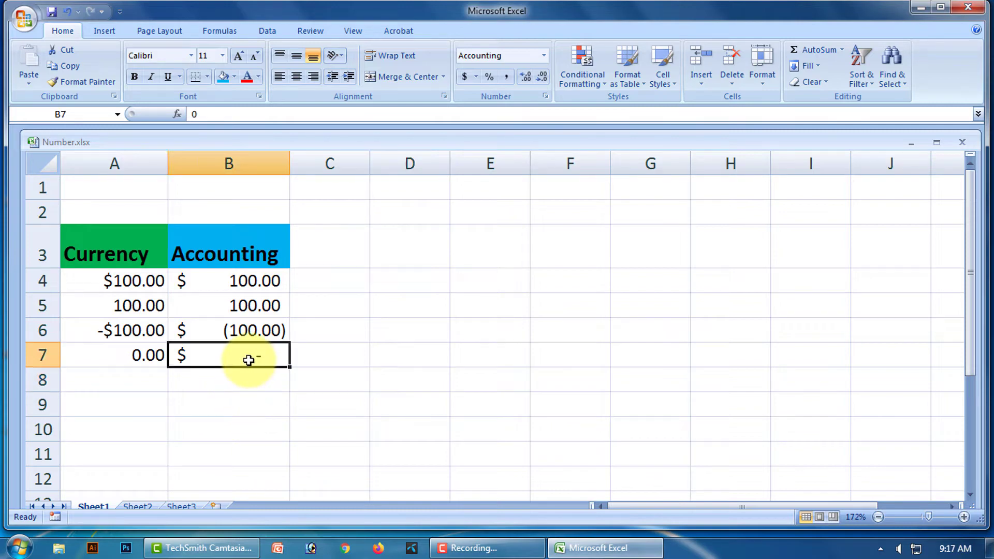
pyautogui.click(119, 360)
pyautogui.click(250, 402)
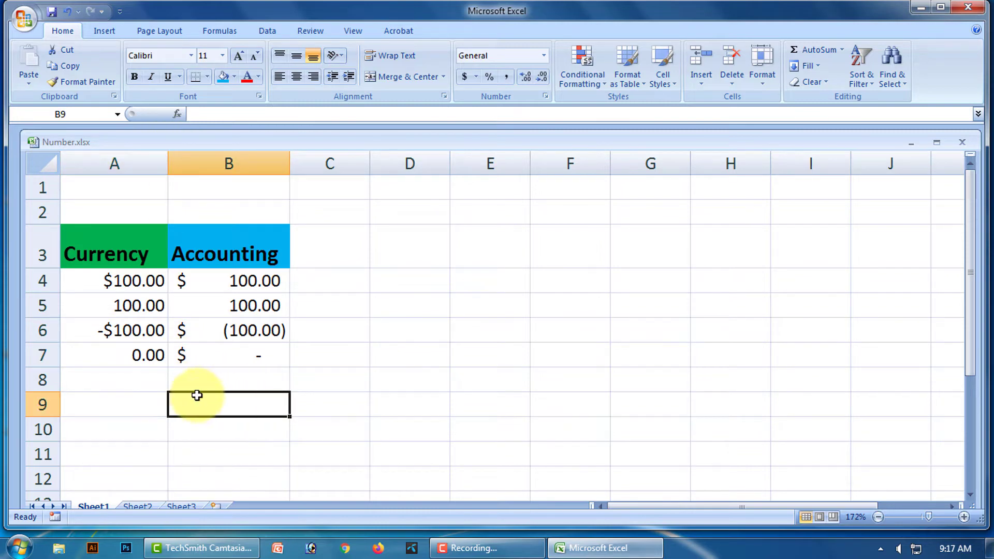
pyautogui.click(254, 468)
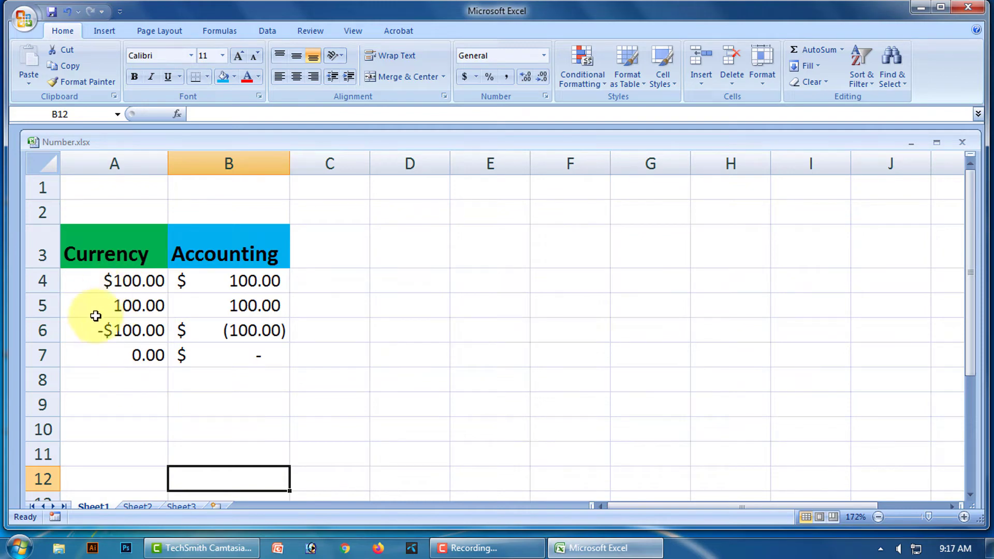
# Format the empty cell A8 as Currency and the empty cell B8 as Accounting
pyautogui.click(136, 378)
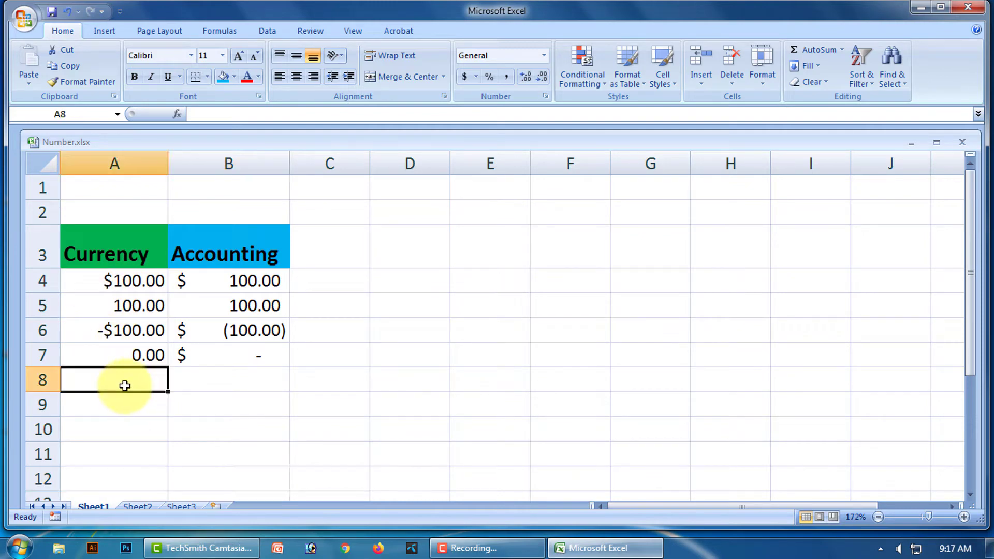
pyautogui.click(545, 56)
pyautogui.click(503, 141)
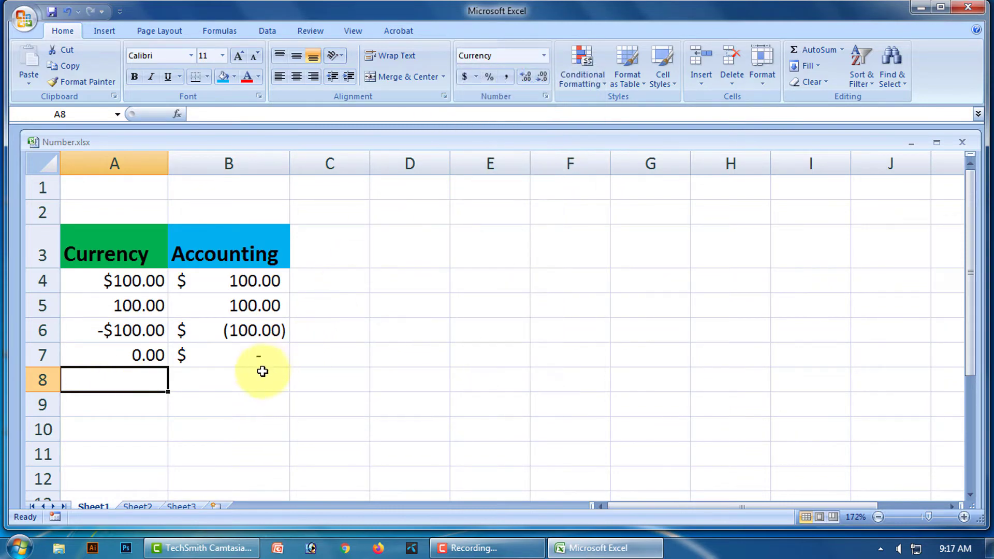
pyautogui.click(240, 378)
pyautogui.click(545, 58)
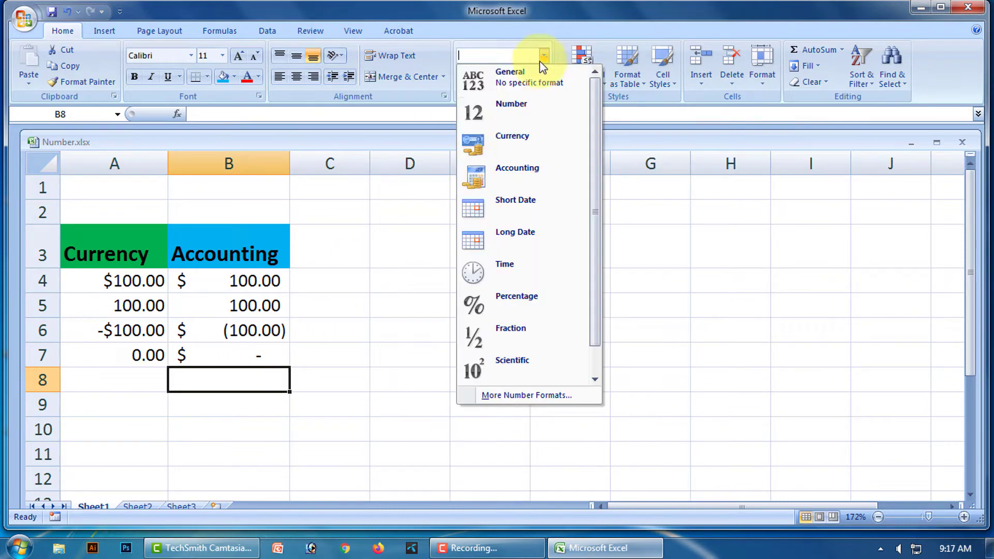
pyautogui.click(507, 169)
pyautogui.click(271, 431)
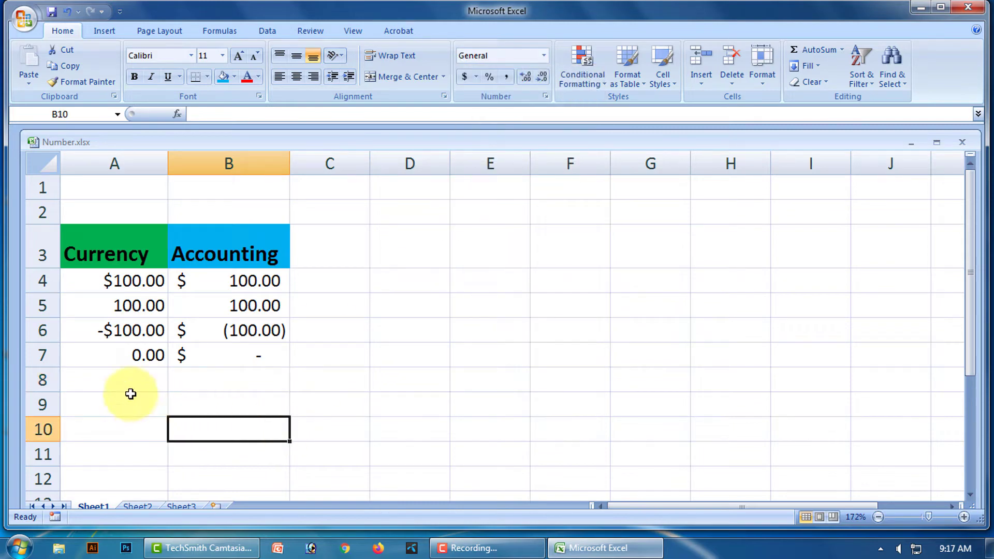
# Set the Currency symbol of cell A8 to Bengali (Bangladesh) and enter 100 in it
pyautogui.click(119, 380)
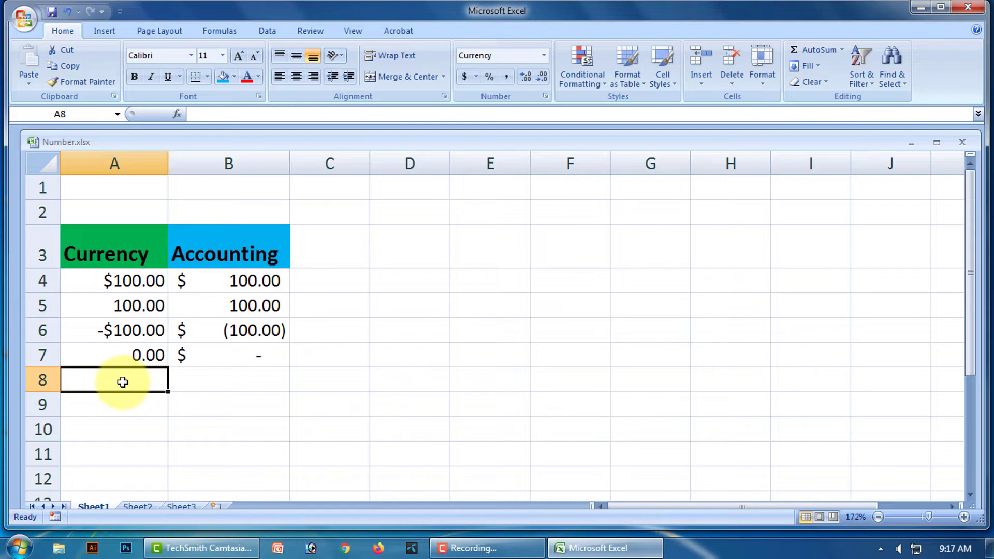
pyautogui.rightClick(121, 381)
pyautogui.click(178, 324)
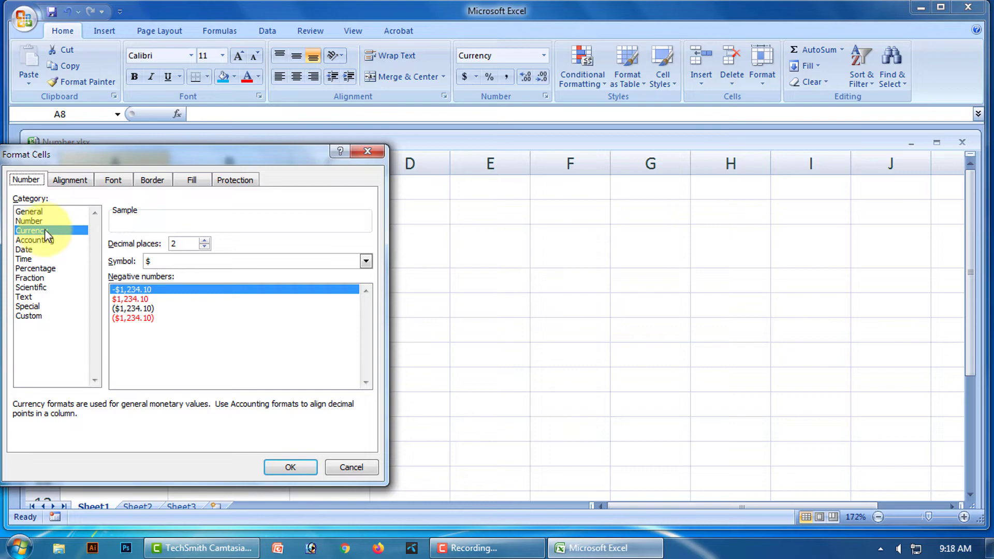
pyautogui.click(189, 262)
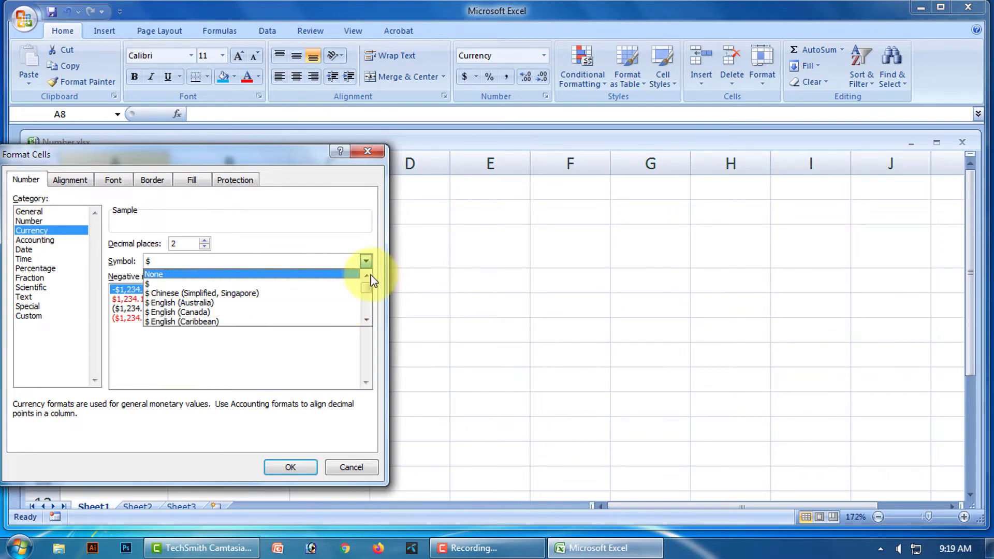
pyautogui.scroll(-1, 236, 303)
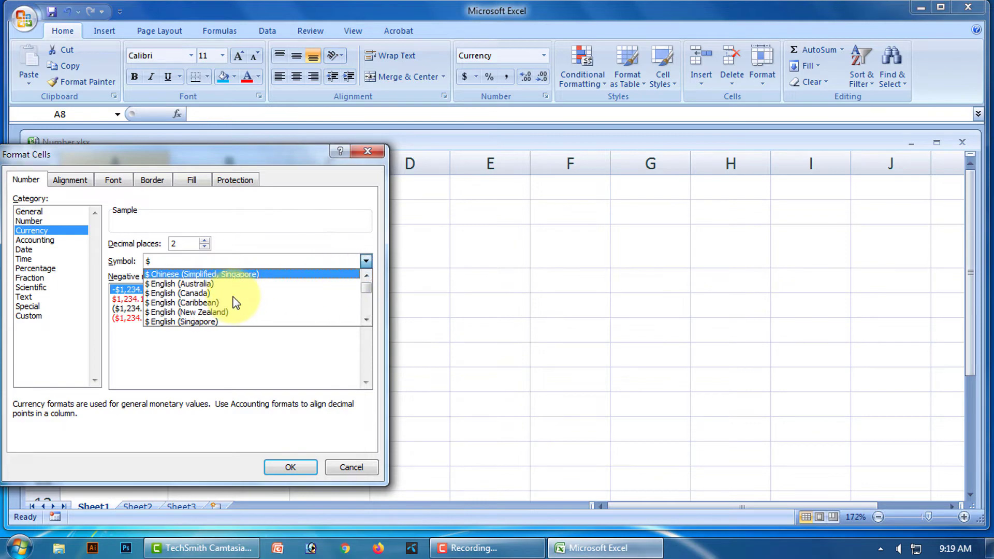
pyautogui.scroll(-5, 236, 303)
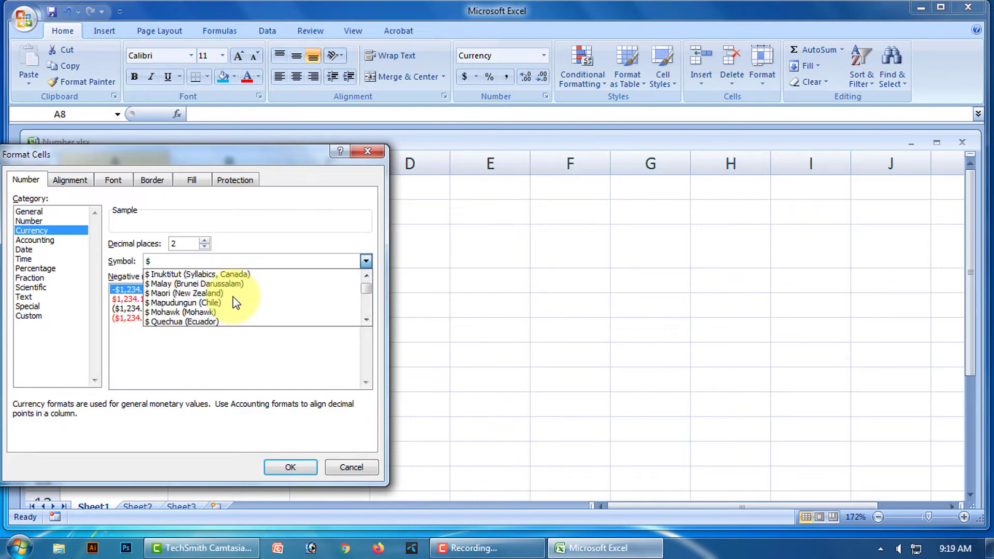
pyautogui.scroll(10, 236, 303)
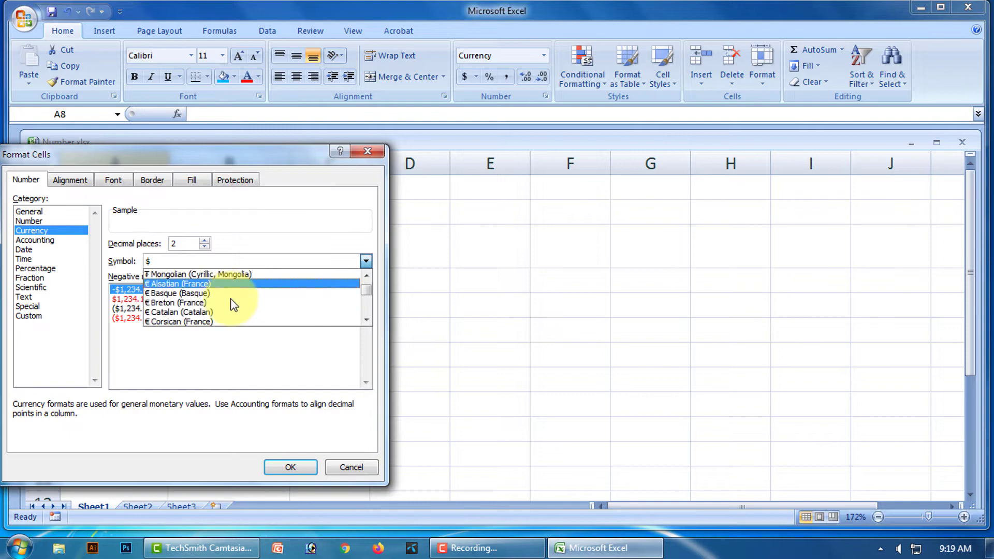
pyautogui.scroll(-8, 234, 306)
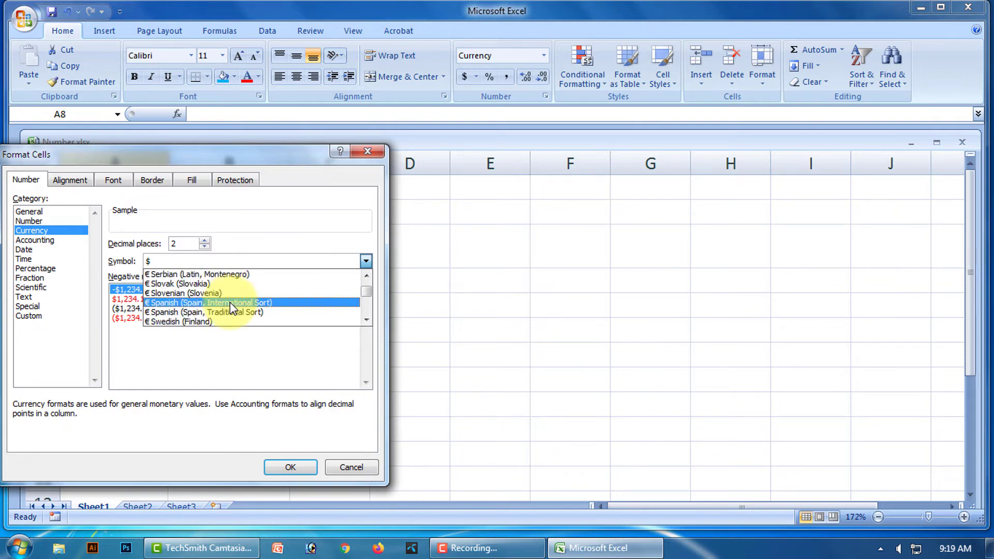
pyautogui.scroll(-2, 233, 309)
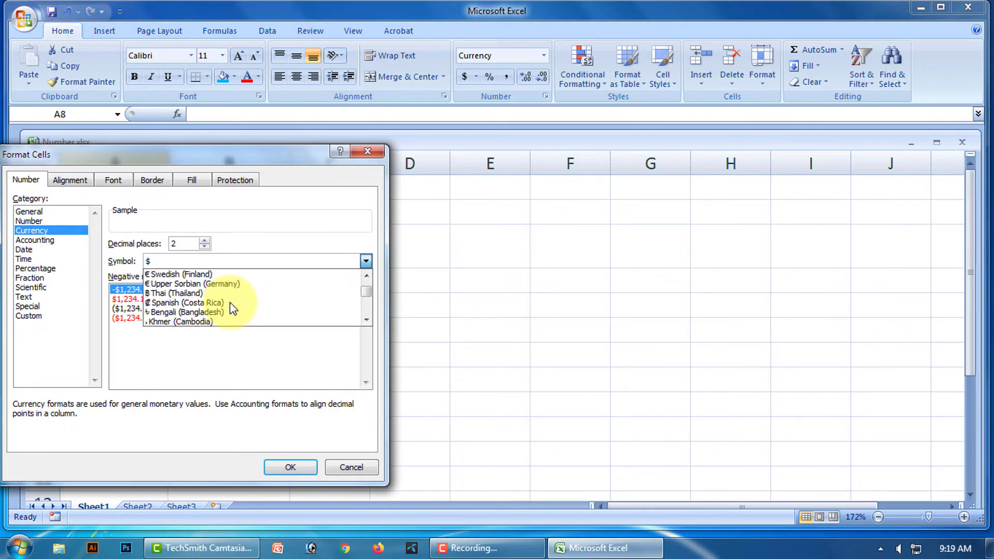
pyautogui.click(203, 311)
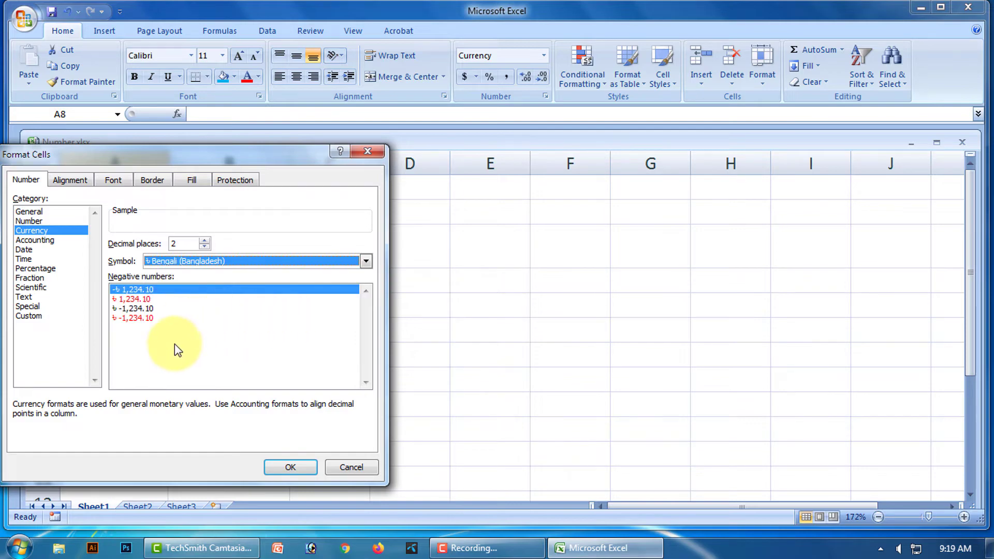
pyautogui.click(303, 467)
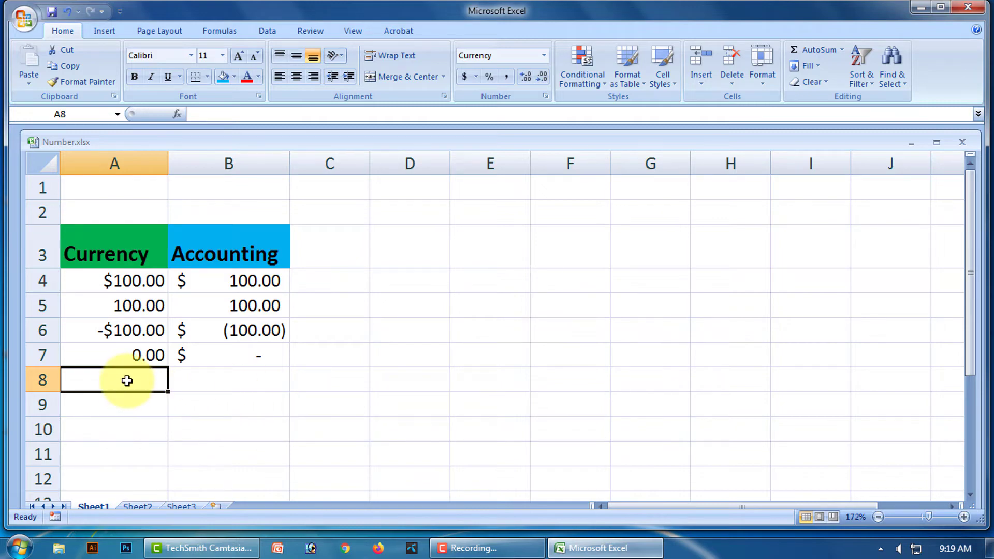
pyautogui.write('100')
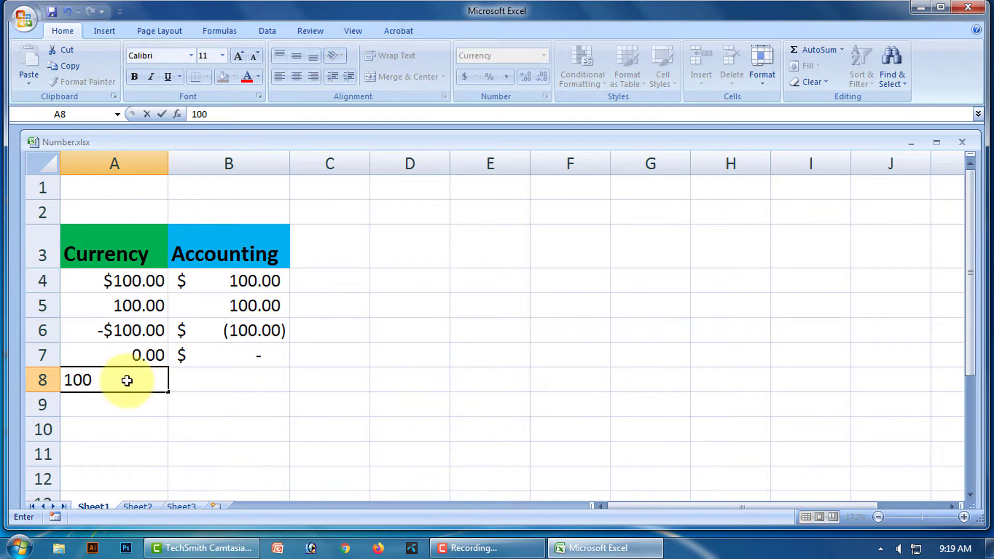
pyautogui.press('Return')
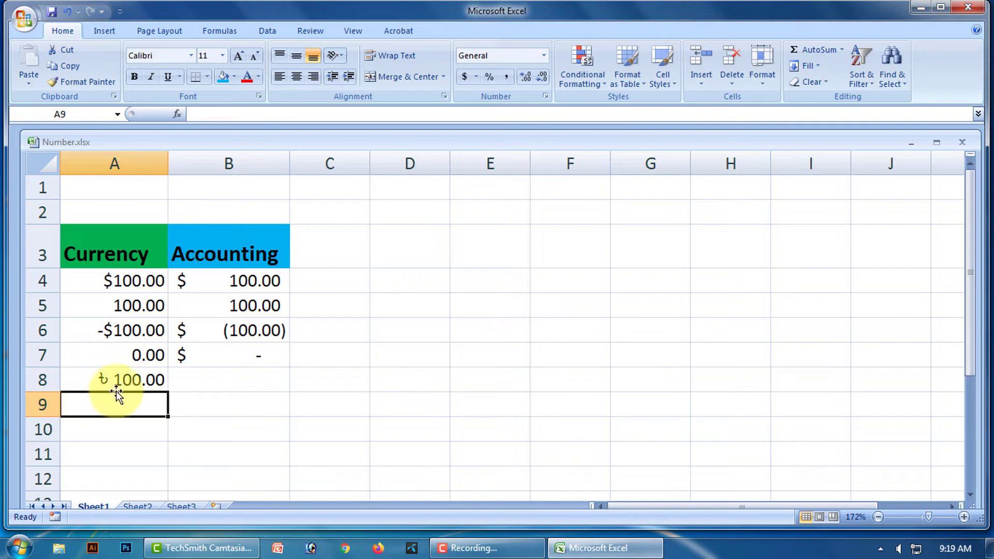
# Set the Accounting symbol of cell B8 to Bengali (Bangladesh) and enter 100 in it
pyautogui.click(251, 384)
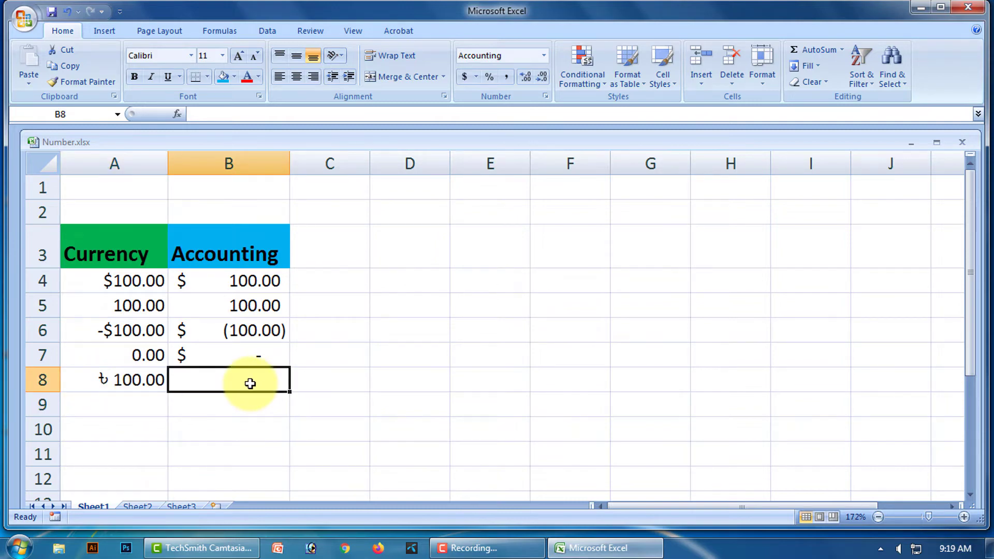
pyautogui.rightClick(240, 385)
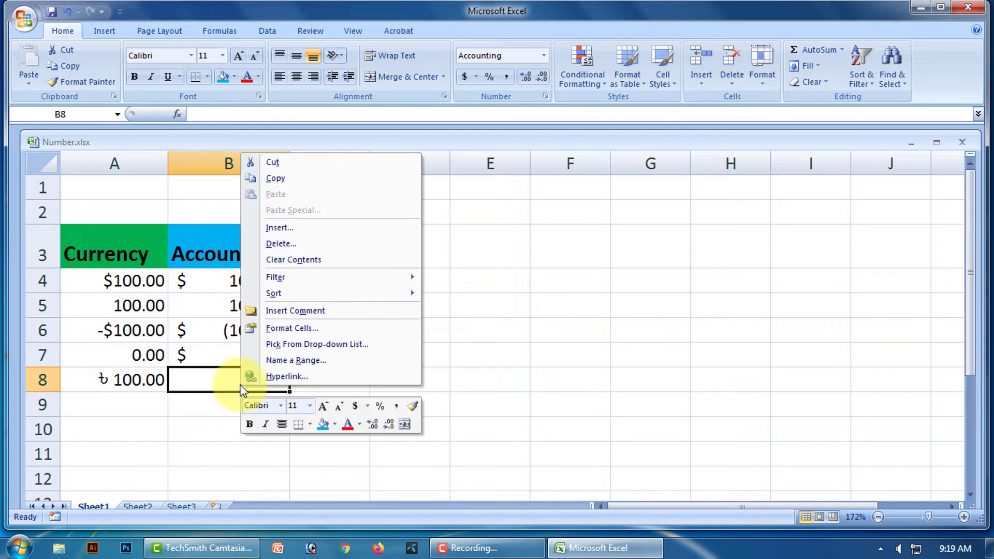
pyautogui.click(300, 329)
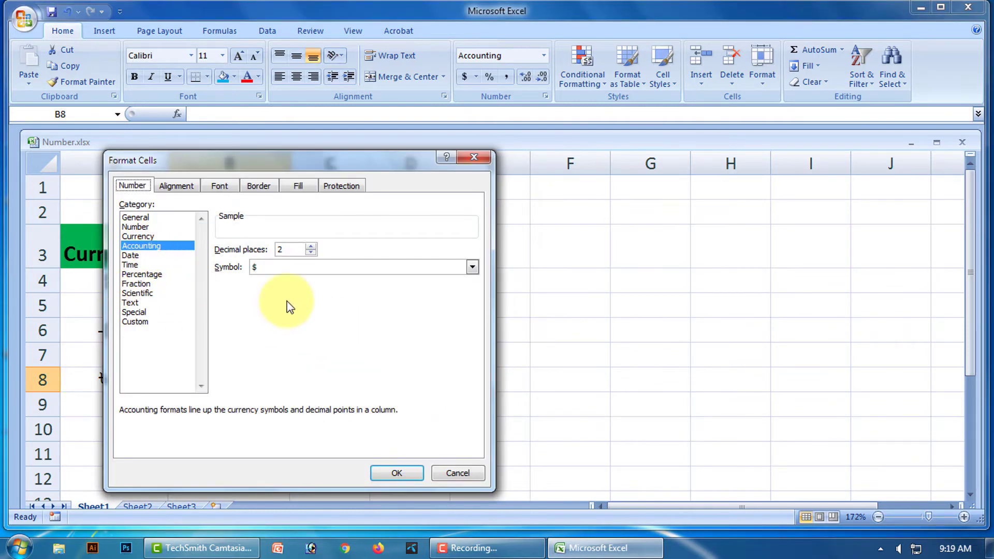
pyautogui.click(473, 267)
pyautogui.scroll(-6, 326, 316)
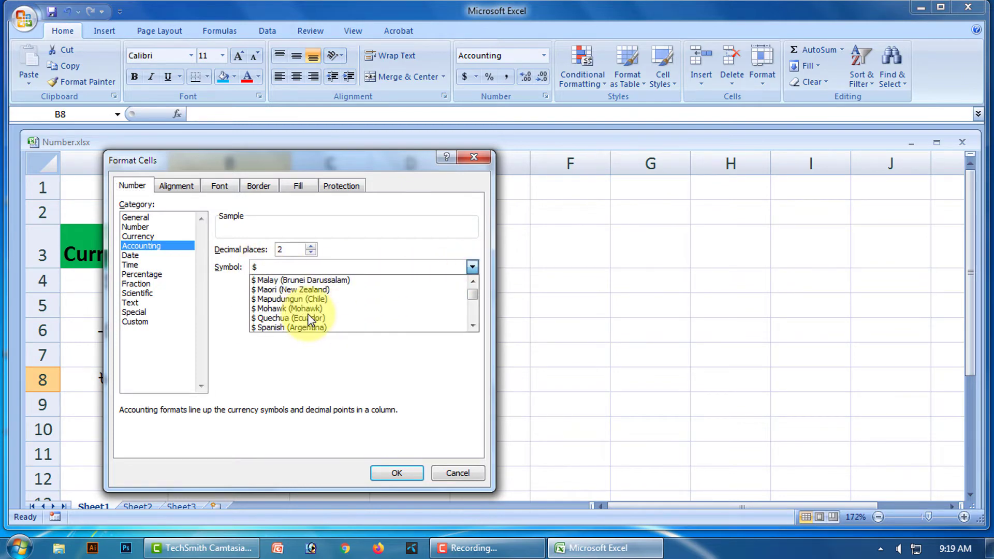
pyautogui.scroll(-10, 308, 318)
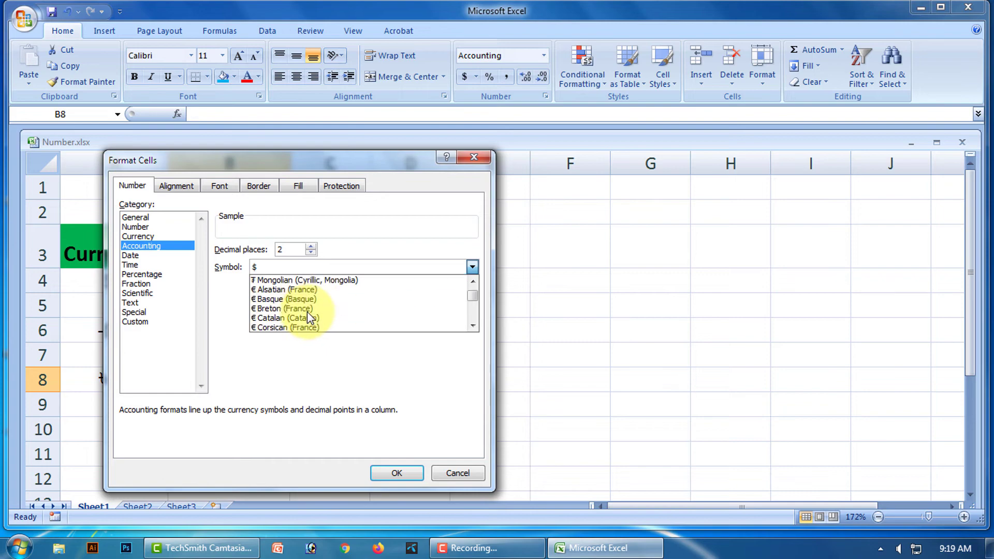
pyautogui.scroll(-6, 307, 311)
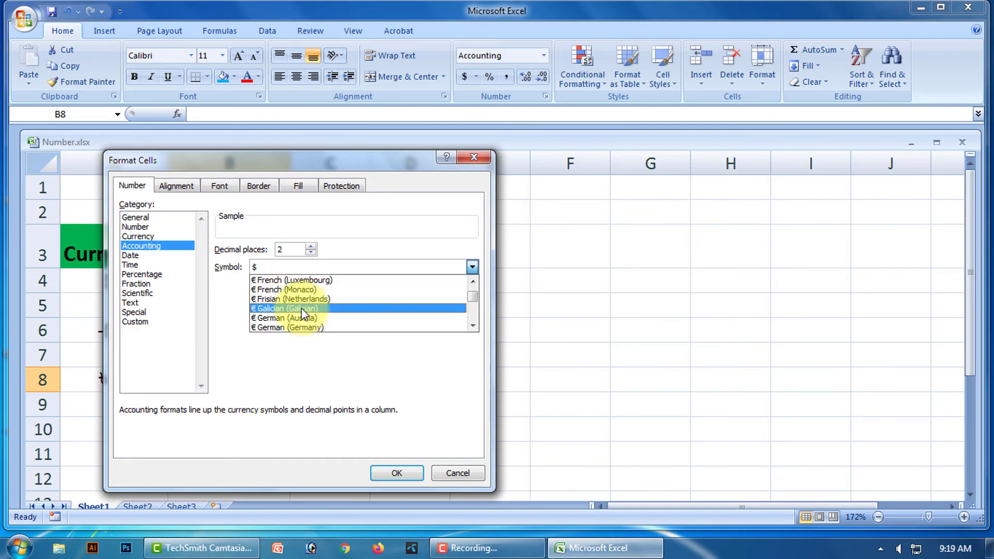
pyautogui.scroll(-4, 302, 308)
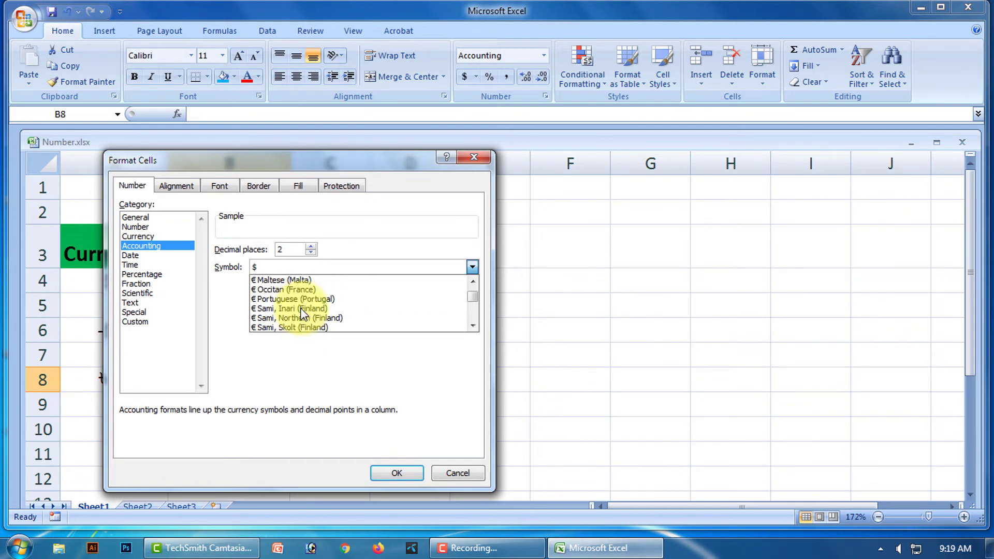
pyautogui.scroll(-8, 301, 310)
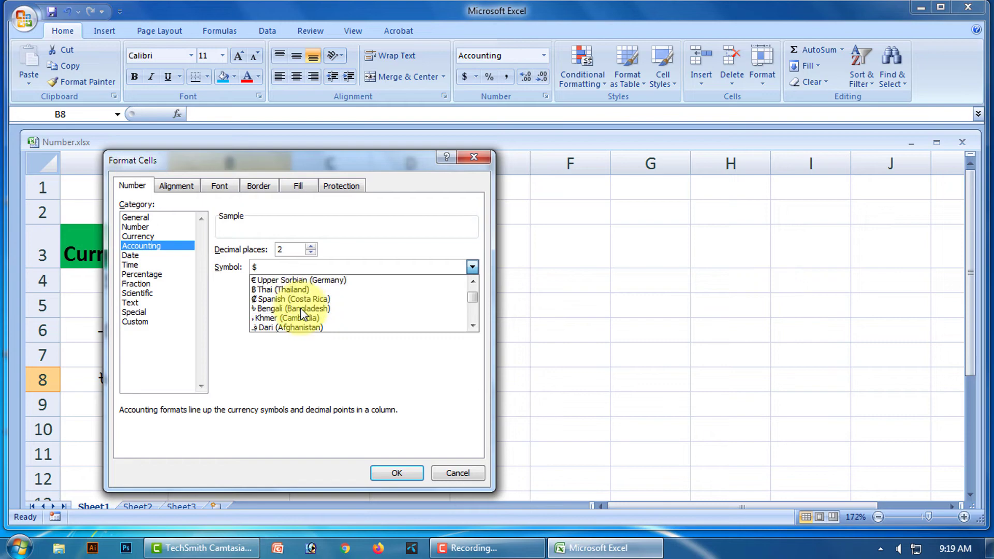
pyautogui.scroll(-1, 302, 313)
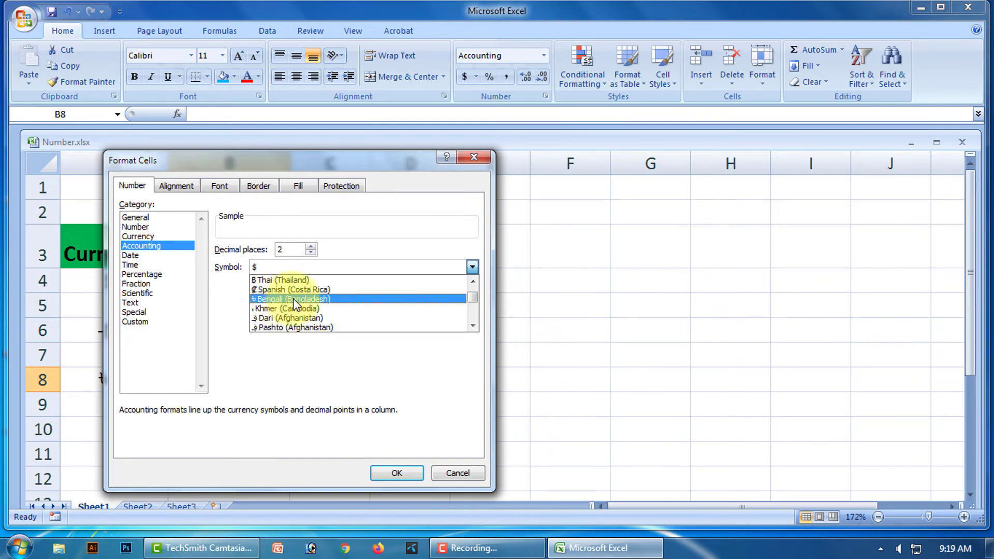
pyautogui.click(294, 299)
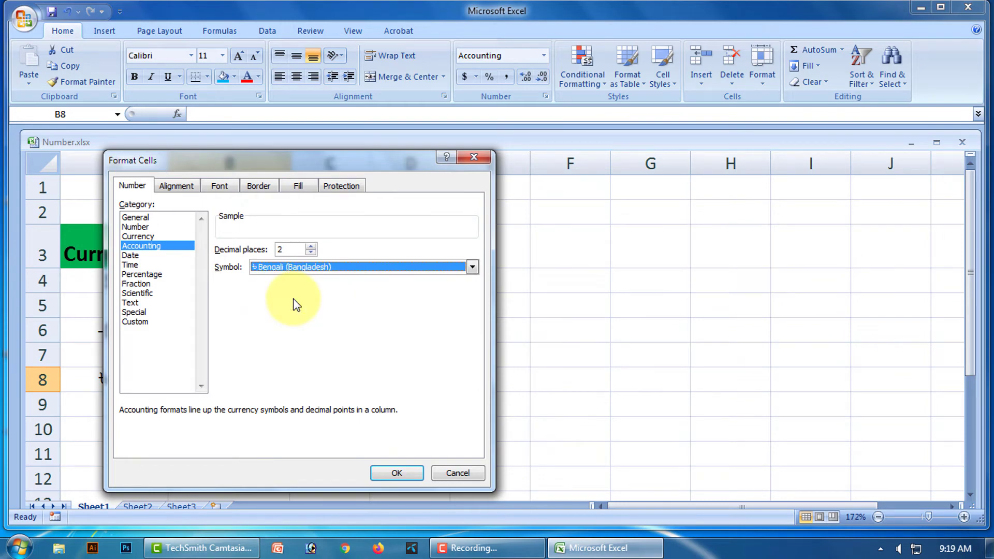
pyautogui.click(402, 474)
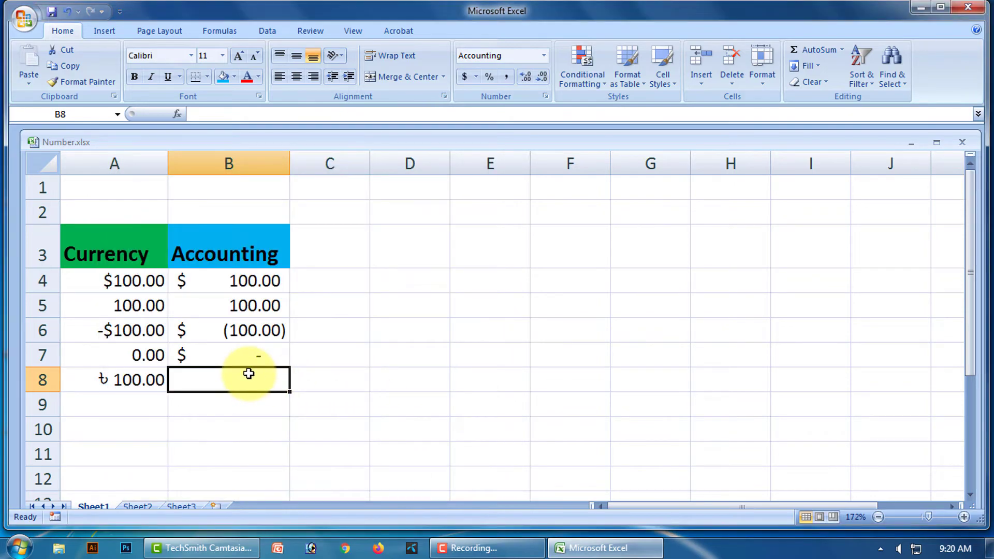
pyautogui.write('1')
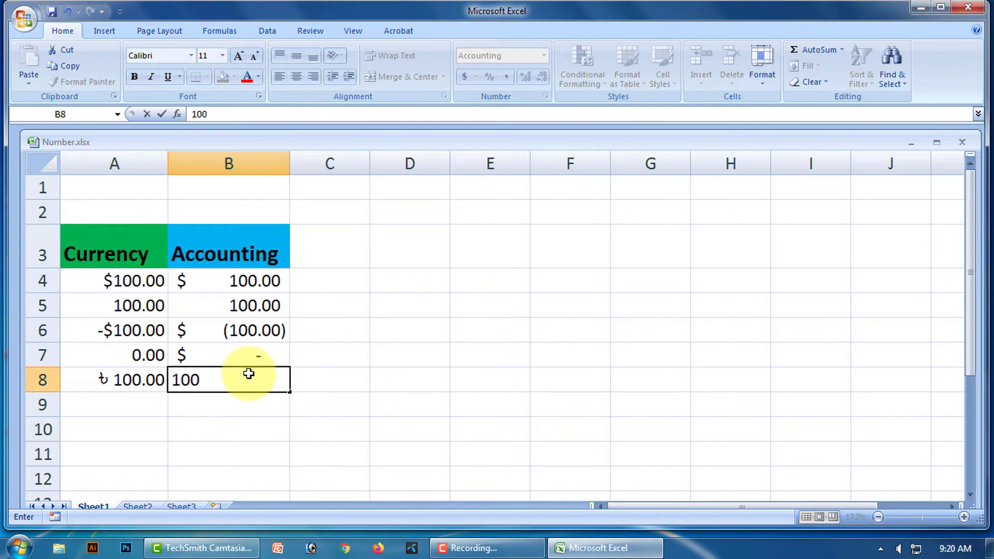
pyautogui.write('00')
pyautogui.press('Return')
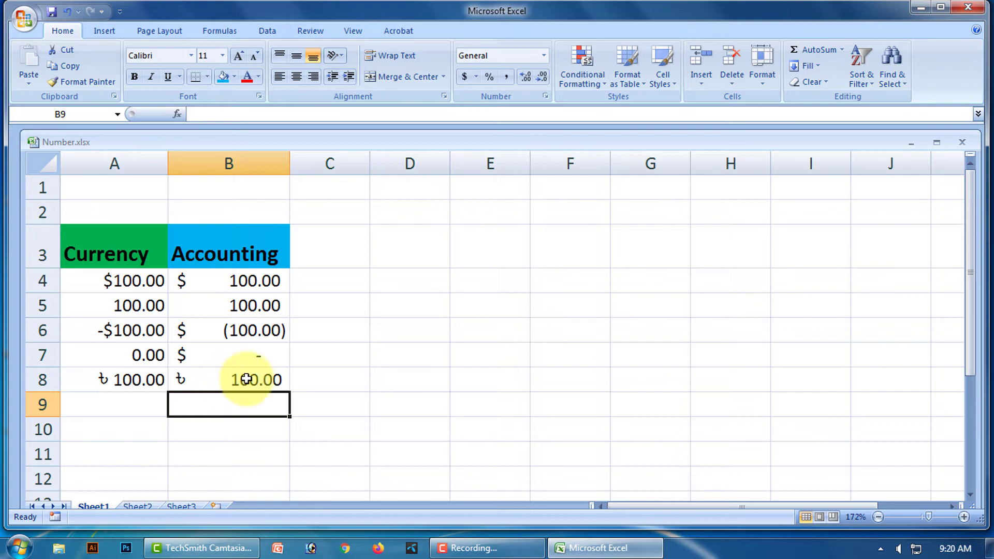
# Reduce the decimal places of cells A8 and B8 to zero
pyautogui.click(135, 406)
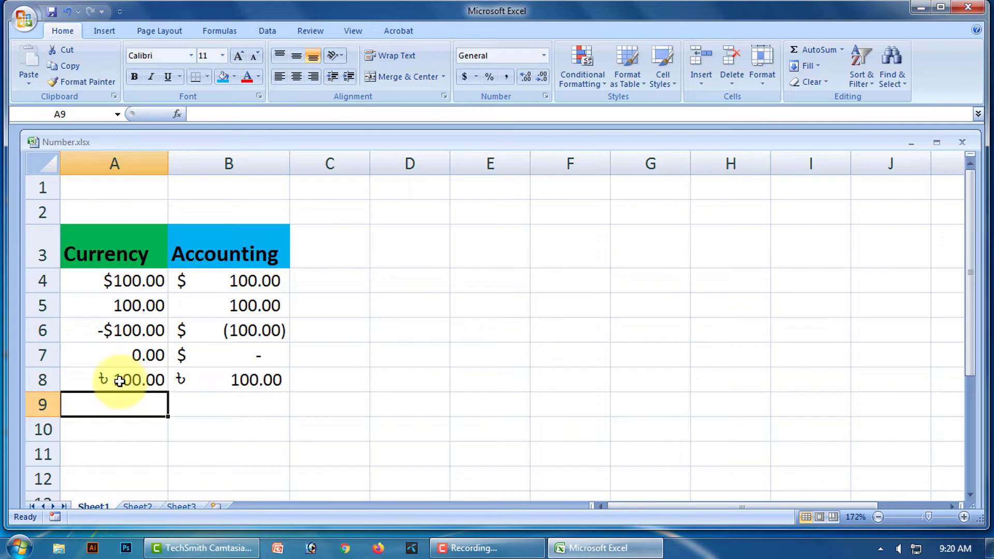
pyautogui.click(154, 382)
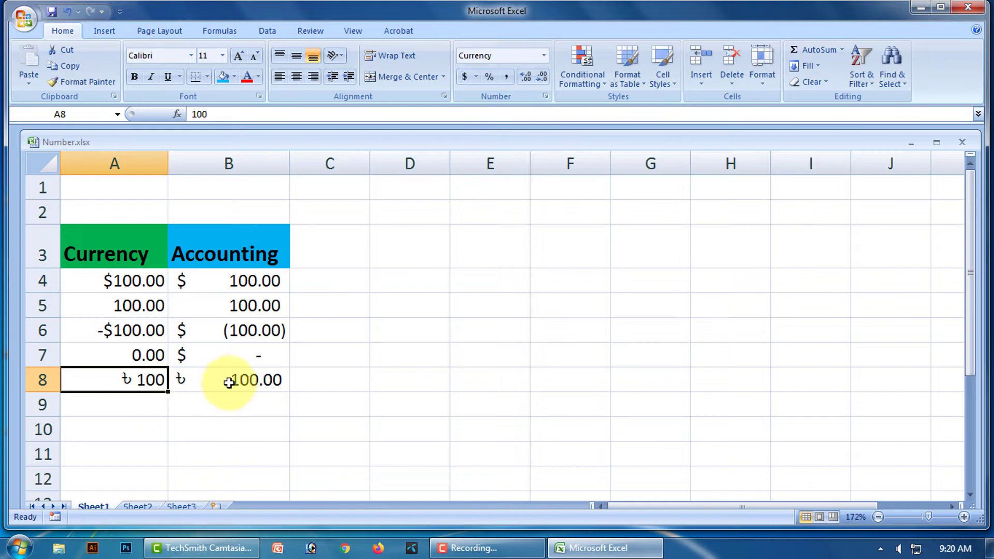
pyautogui.click(259, 380)
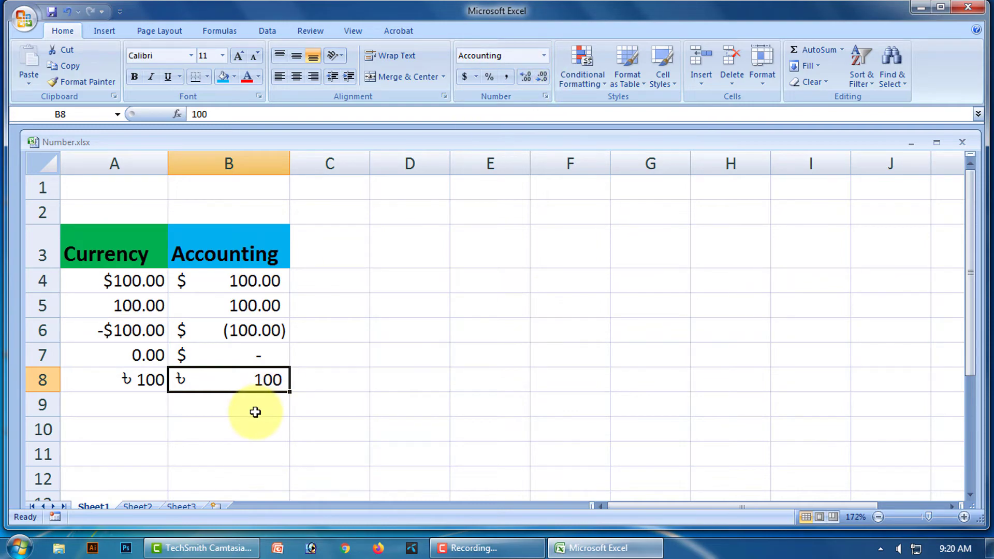
pyautogui.click(365, 404)
pyautogui.click(150, 406)
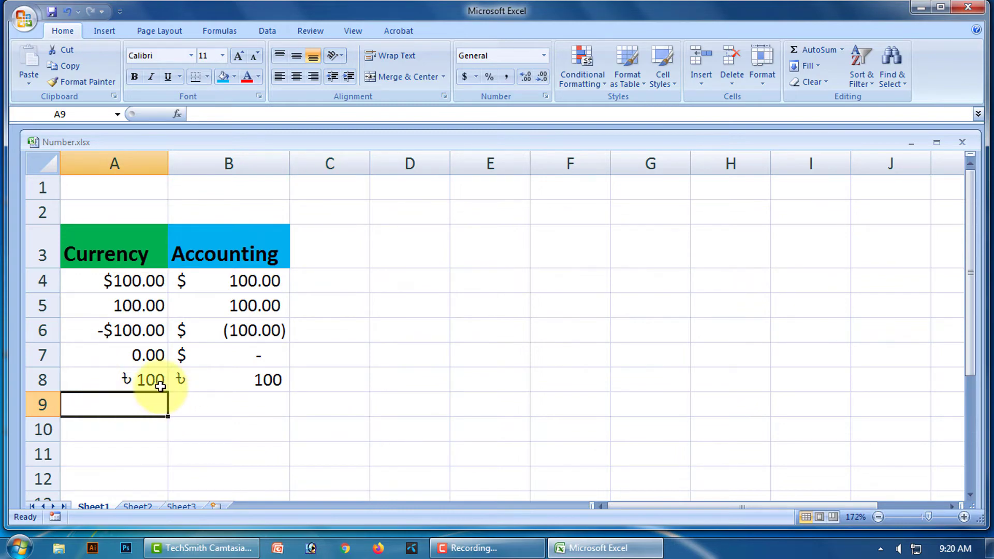
pyautogui.click(397, 412)
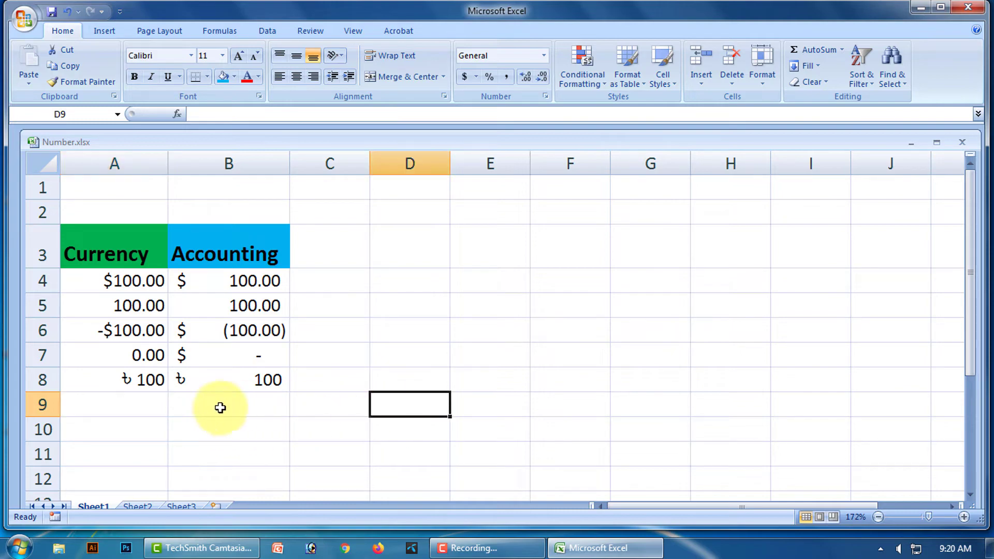
# Format the empty cell A9 as Currency and the empty cell B9 as Accounting
pyautogui.click(136, 402)
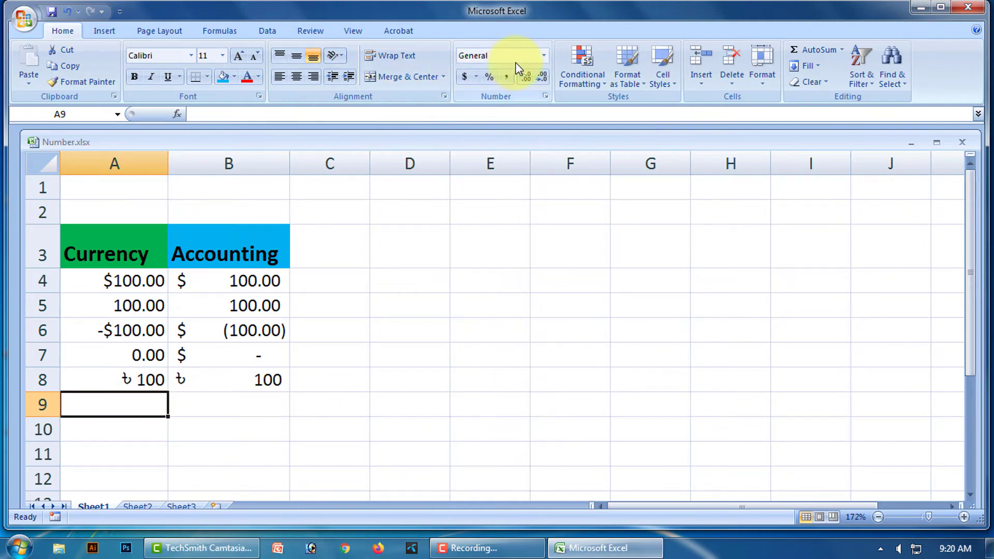
pyautogui.click(543, 55)
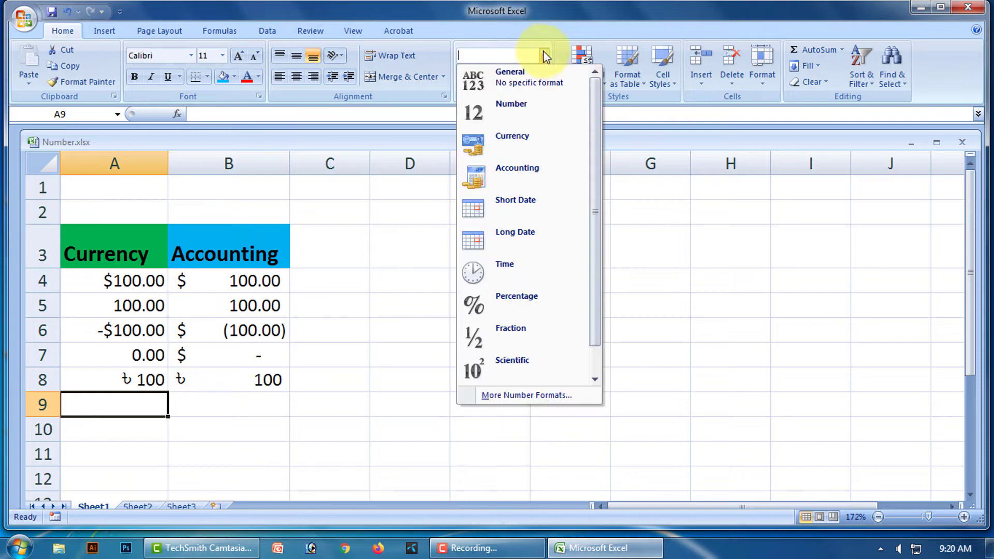
pyautogui.click(520, 147)
pyautogui.click(256, 404)
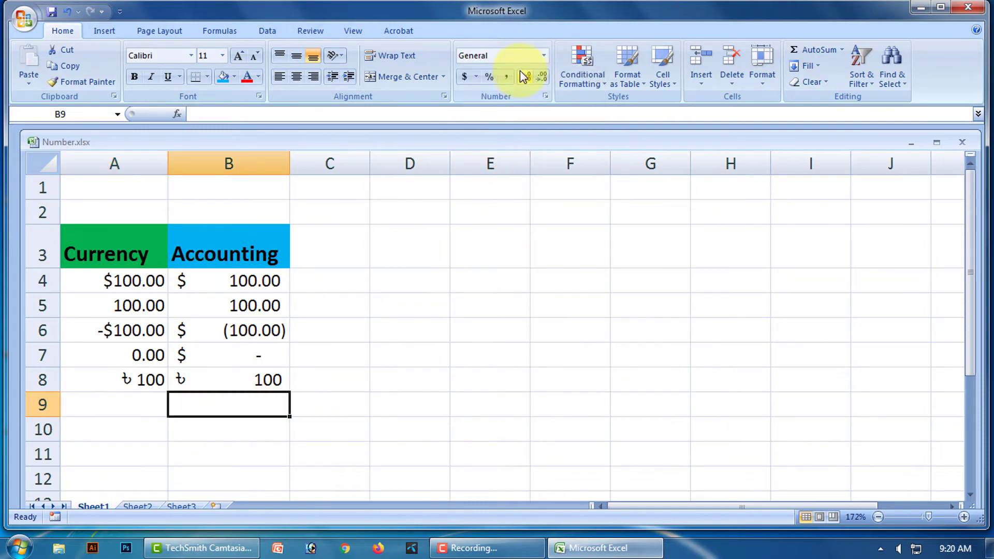
pyautogui.click(544, 55)
pyautogui.click(513, 171)
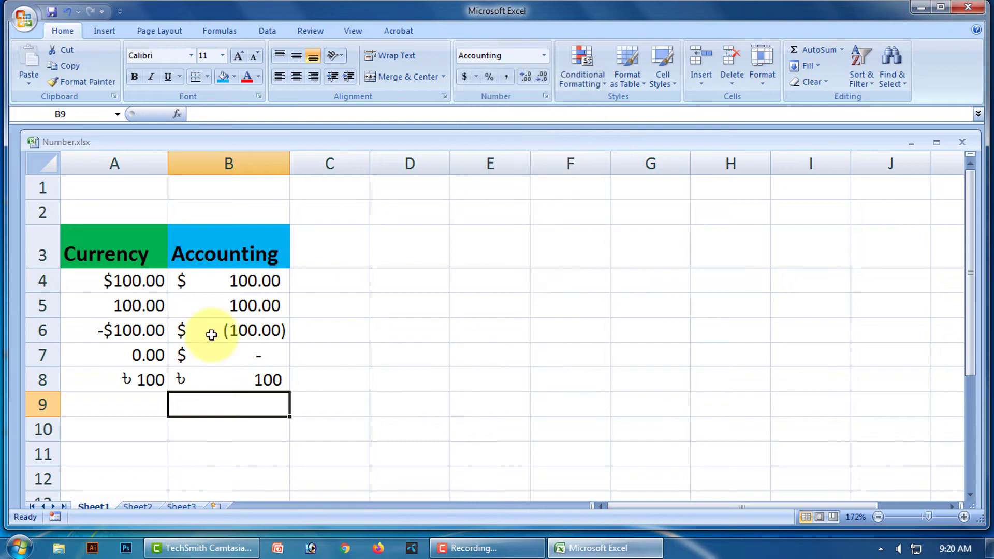
# Apply the custom number format 0.00 "TK" to cell A9, based on the 0.00 code
pyautogui.click(130, 403)
pyautogui.rightClick(130, 403)
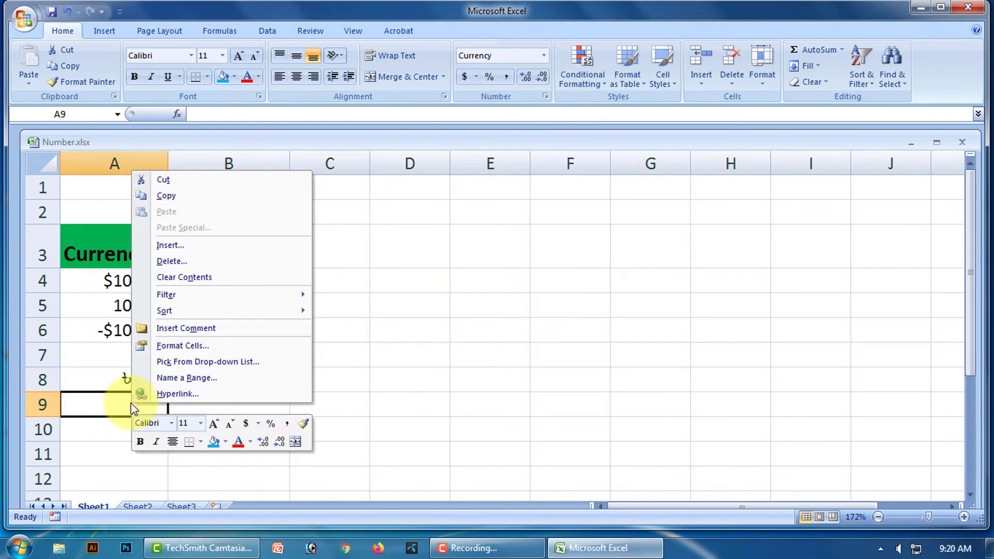
pyautogui.click(186, 346)
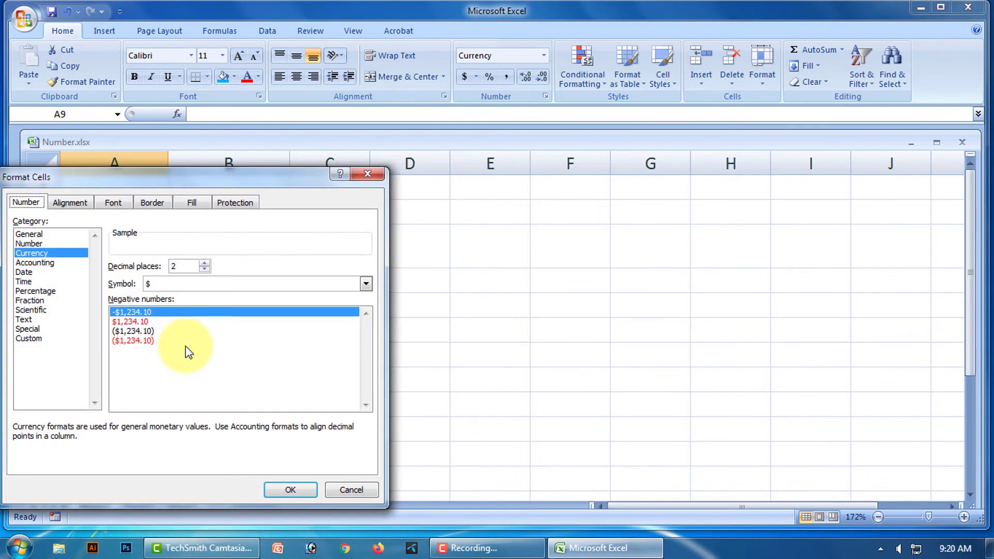
pyautogui.click(29, 339)
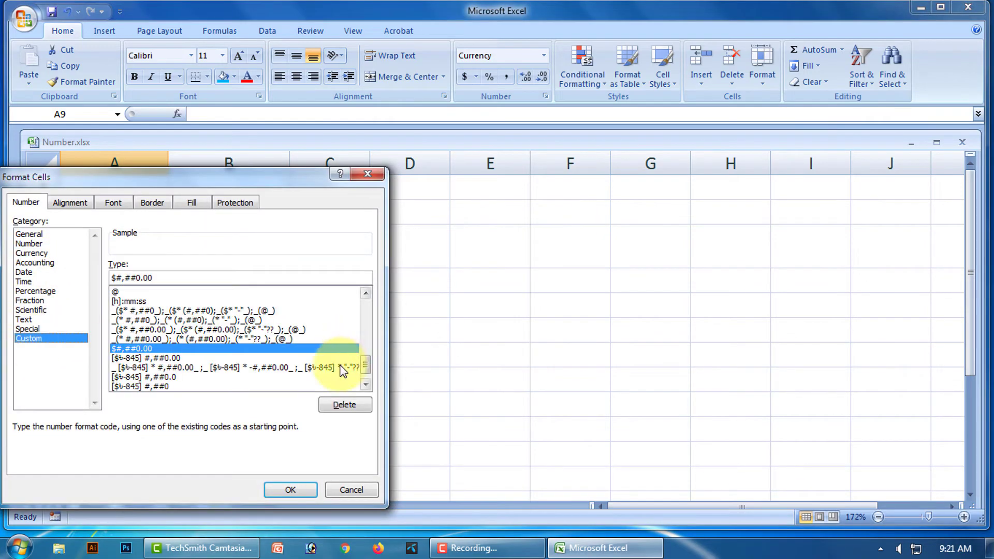
pyautogui.moveTo(366, 364); pyautogui.dragTo(371, 301)
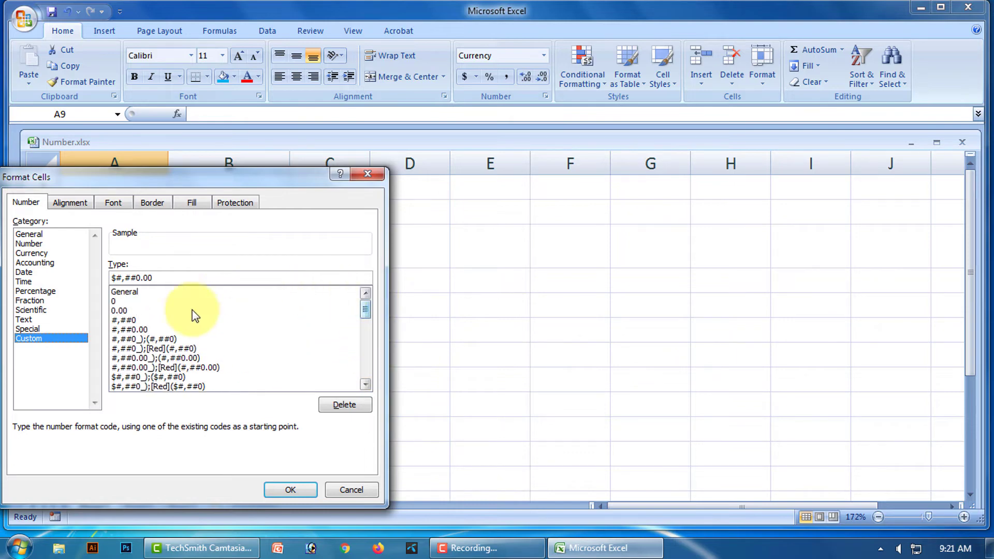
pyautogui.click(123, 311)
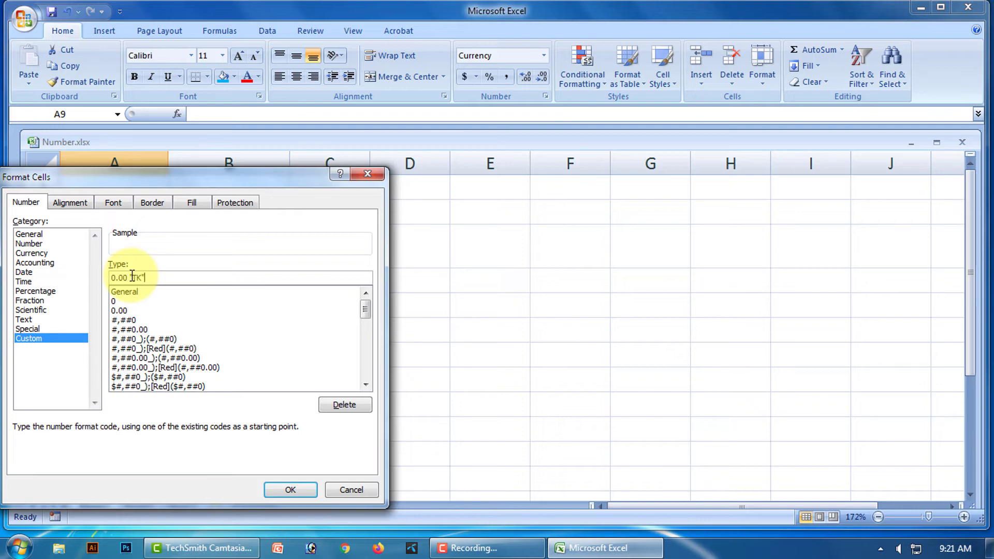
pyautogui.click(298, 489)
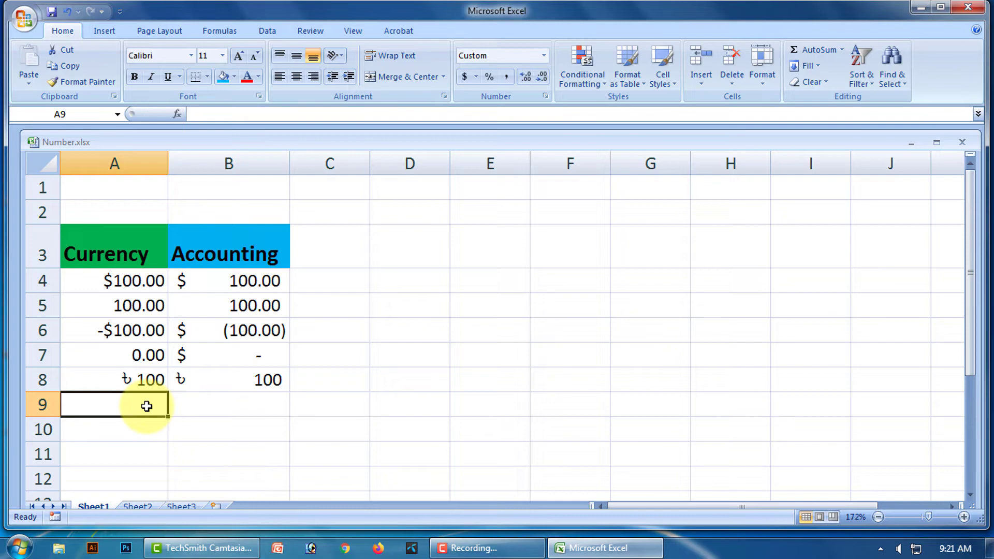
# Enter 1000 in cell A9
pyautogui.write('1')
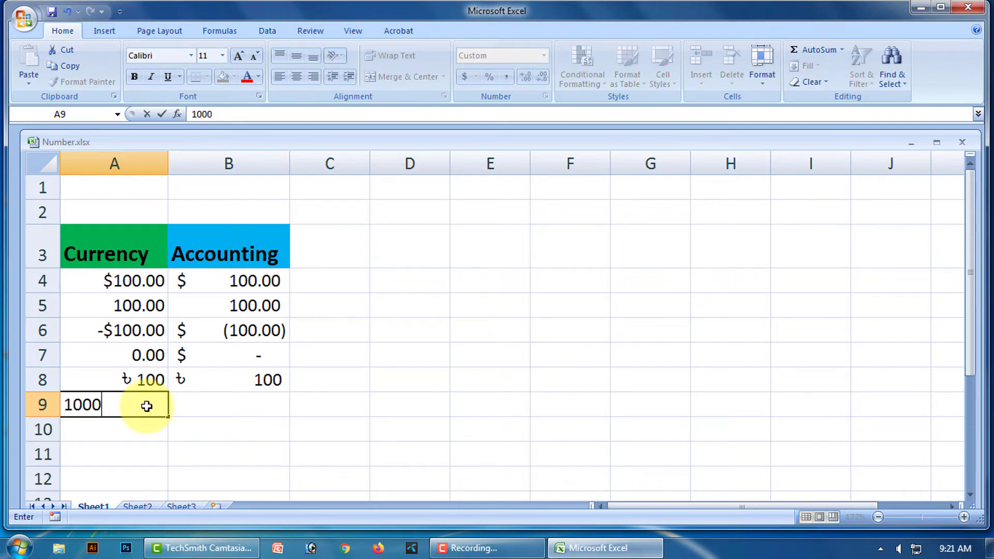
pyautogui.write('000')
pyautogui.press('Return')
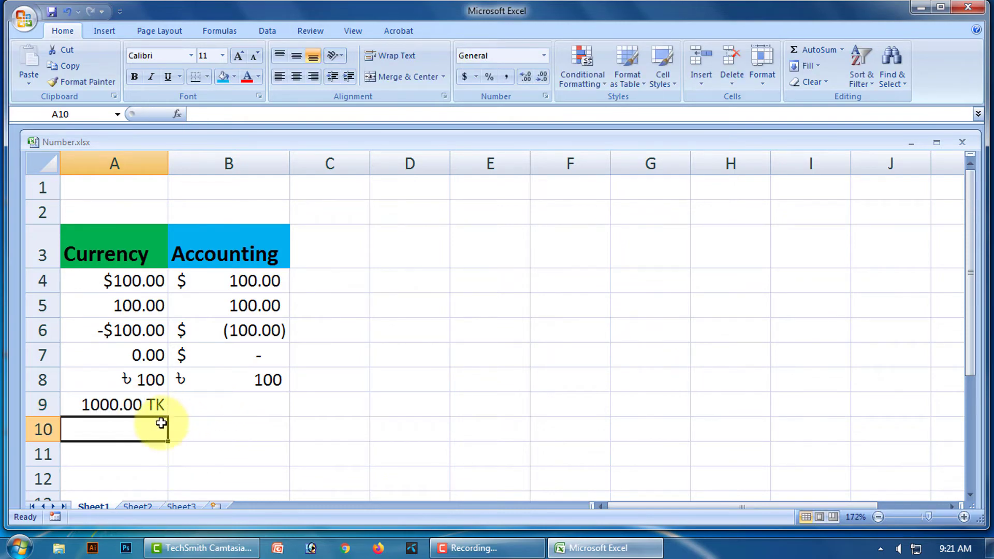
pyautogui.click(151, 403)
pyautogui.scroll(-1, 311, 404)
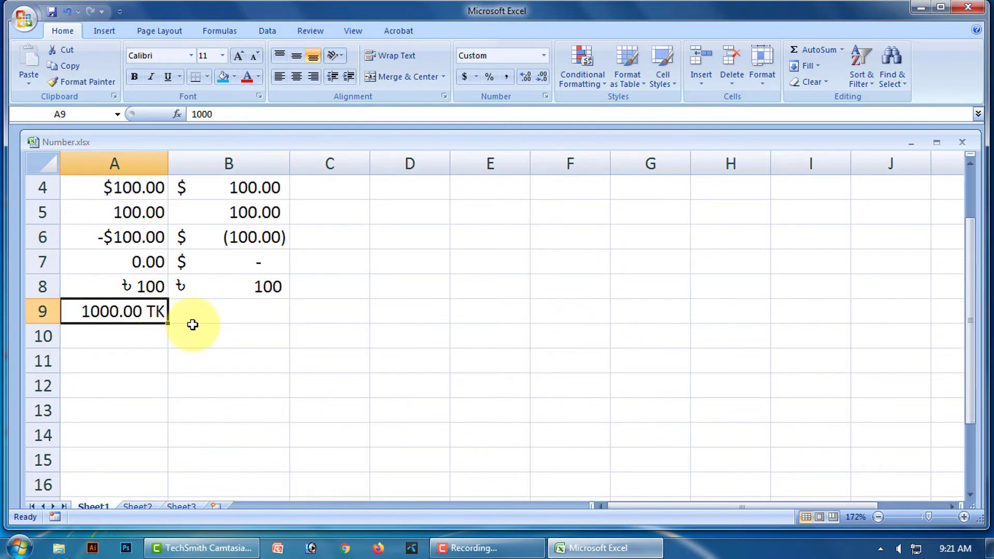
pyautogui.click(420, 333)
# Apply the custom number format 0.00 "TK" to cell B9, starting from the 0.00 code
pyautogui.click(245, 311)
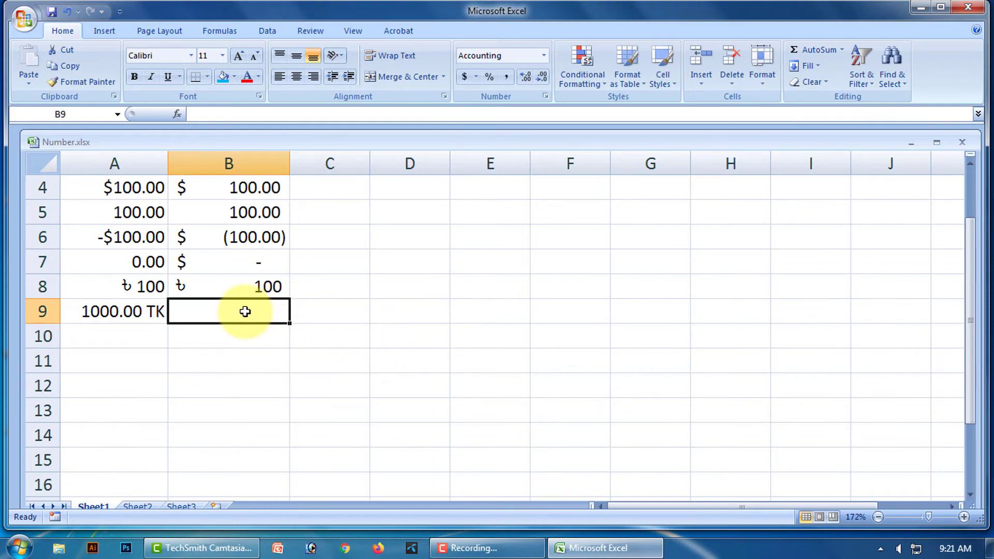
pyautogui.rightClick(234, 313)
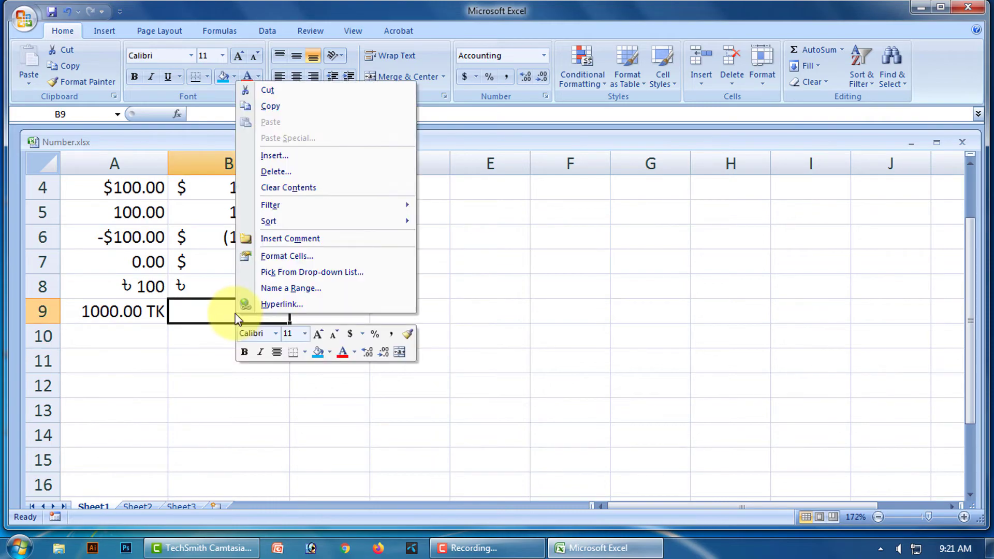
pyautogui.click(293, 257)
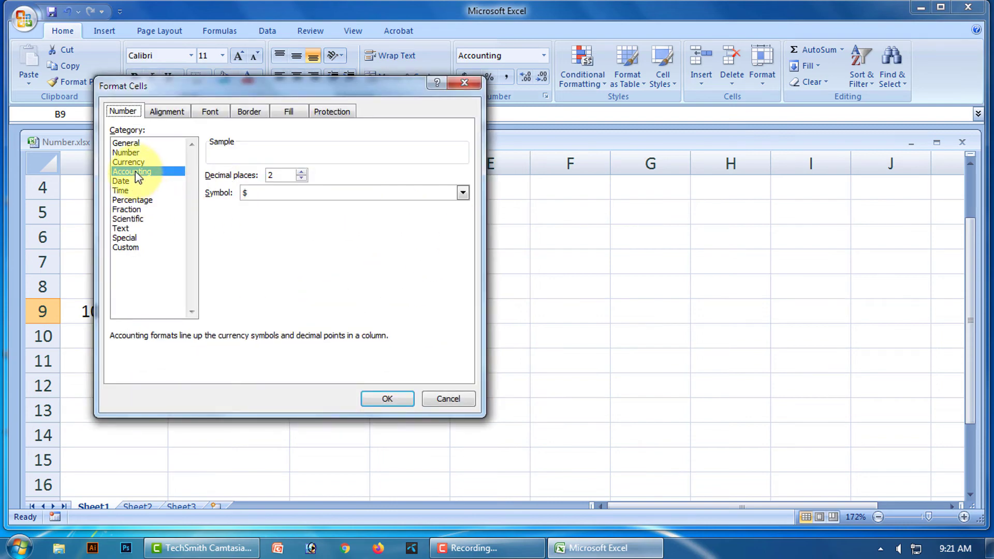
pyautogui.click(133, 248)
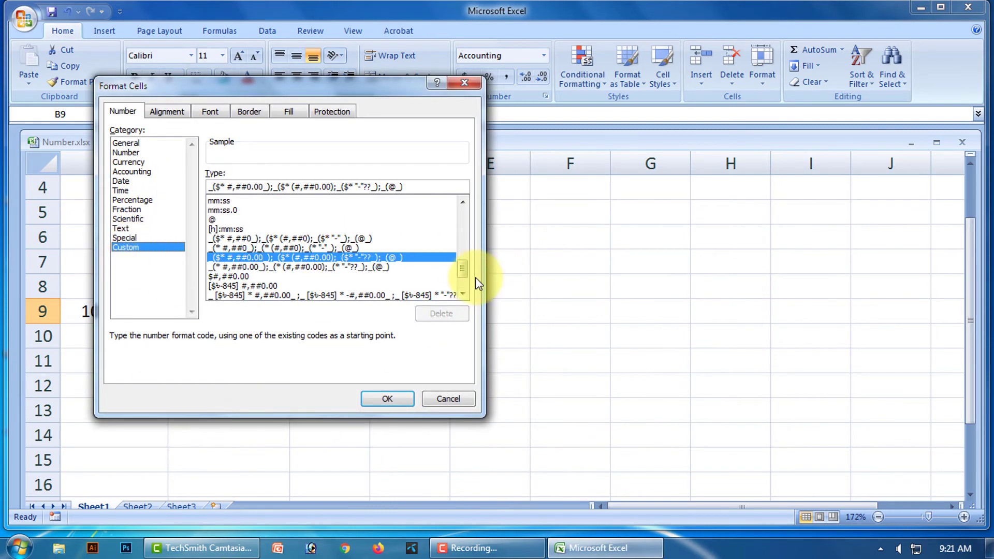
pyautogui.moveTo(463, 268); pyautogui.dragTo(461, 210)
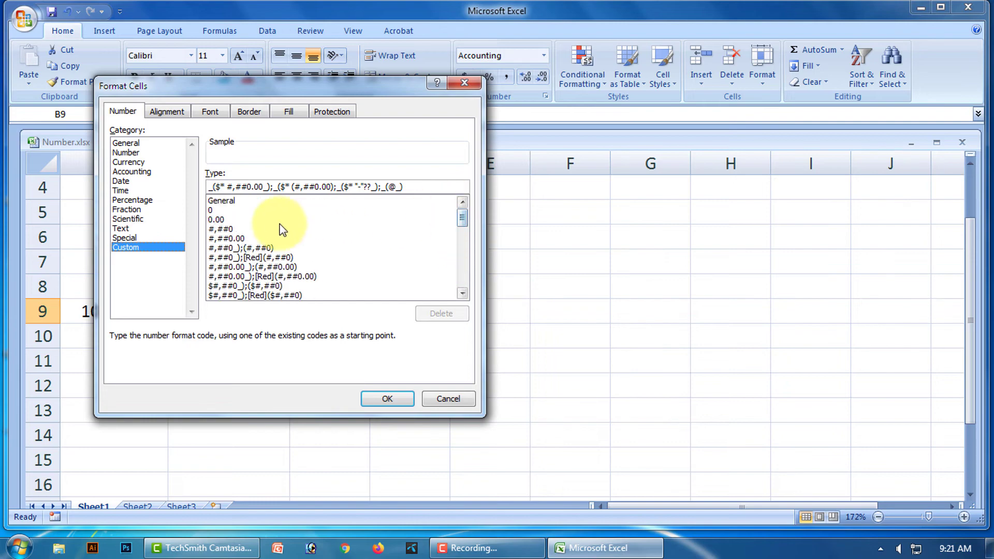
pyautogui.click(218, 219)
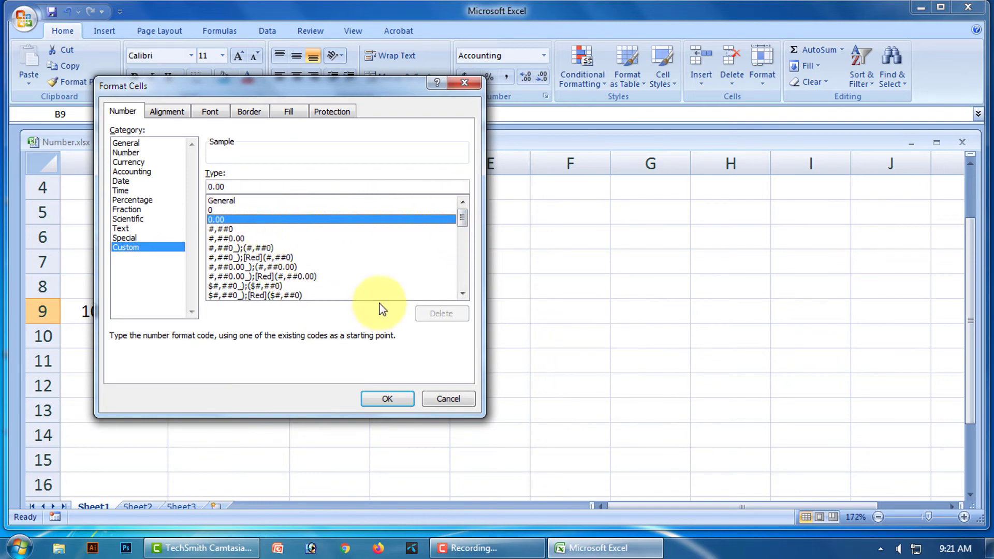
pyautogui.click(235, 188)
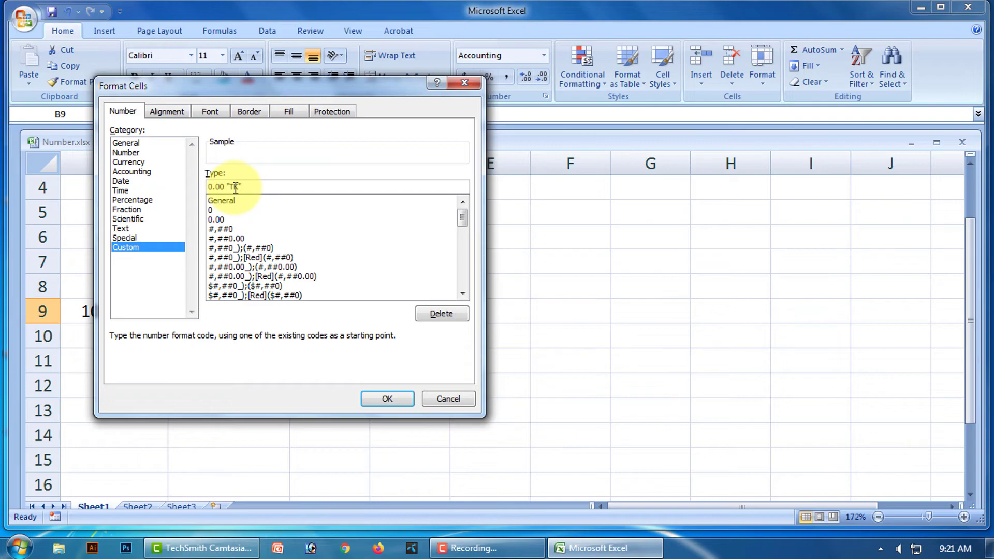
pyautogui.click(393, 400)
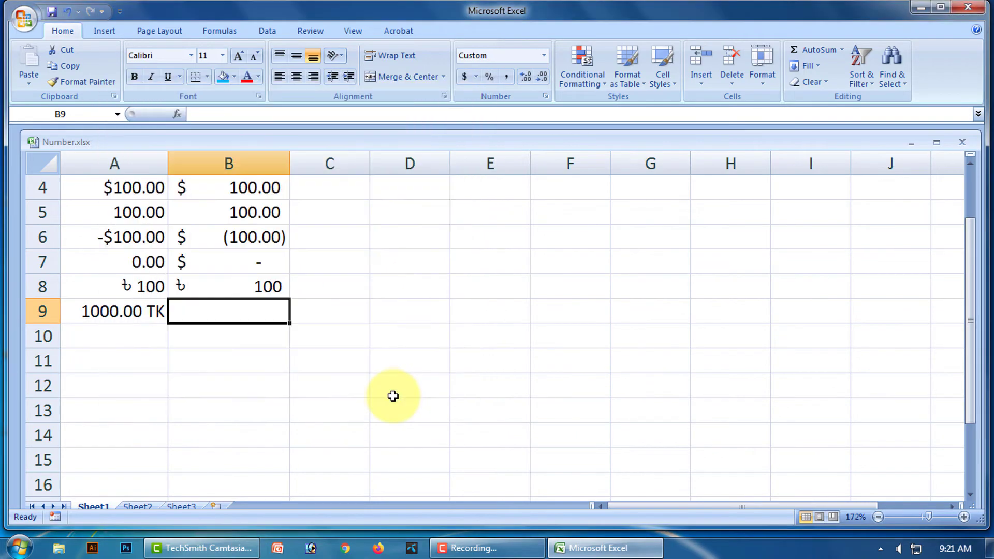
# Enter 1000 in cell B9
pyautogui.click(360, 383)
pyautogui.click(268, 314)
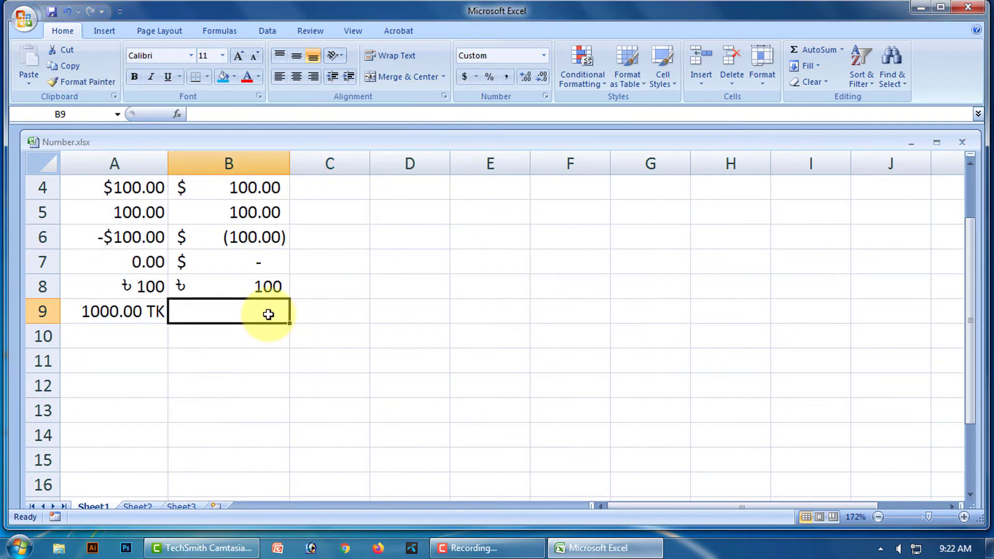
pyautogui.write('1000')
pyautogui.press('Return')
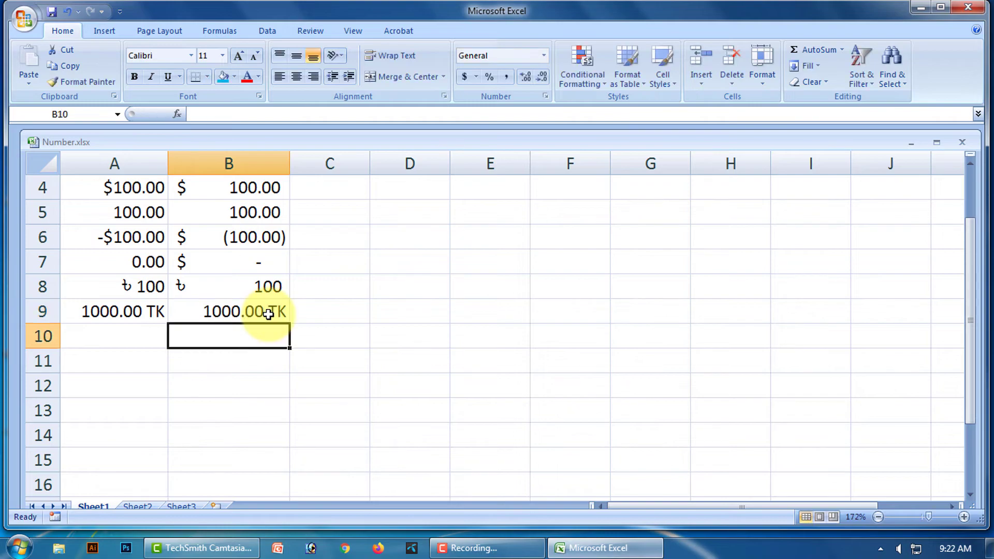
pyautogui.click(395, 370)
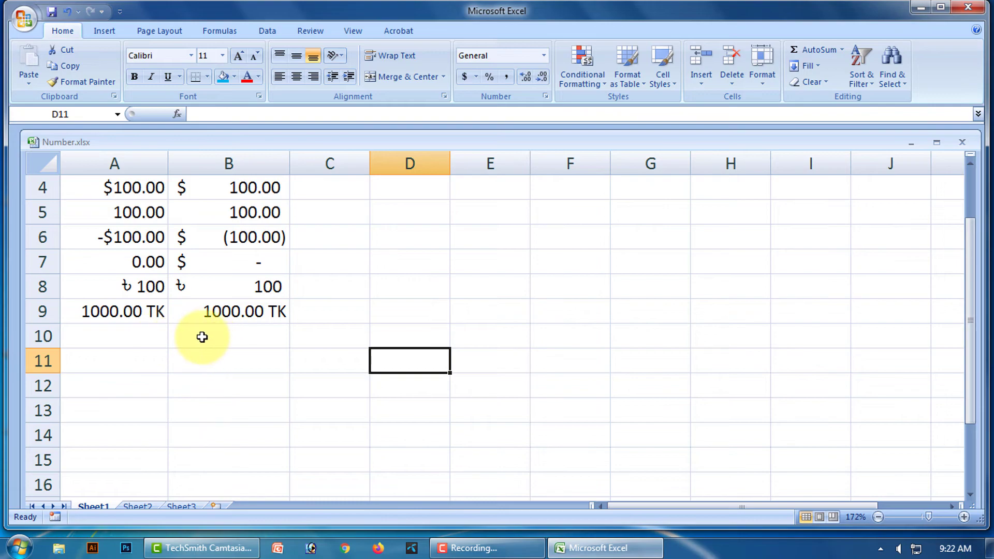
# Format the empty cell A10 as Currency
pyautogui.click(133, 338)
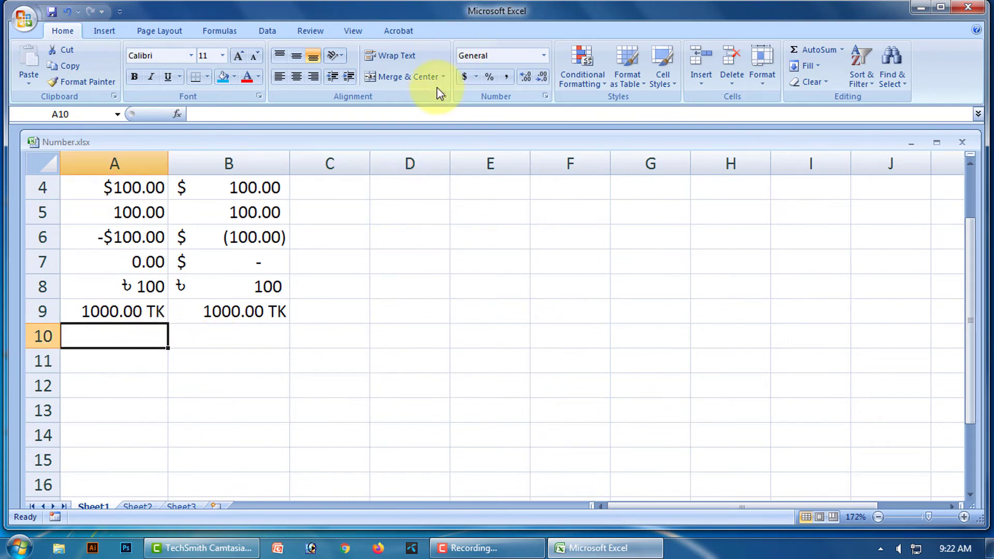
pyautogui.click(544, 56)
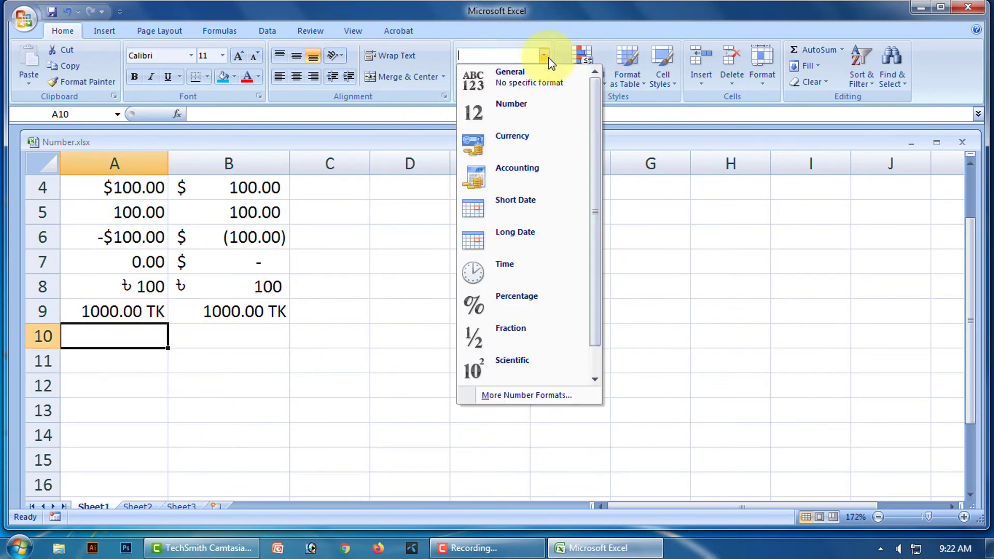
pyautogui.click(521, 136)
pyautogui.click(191, 371)
pyautogui.click(135, 336)
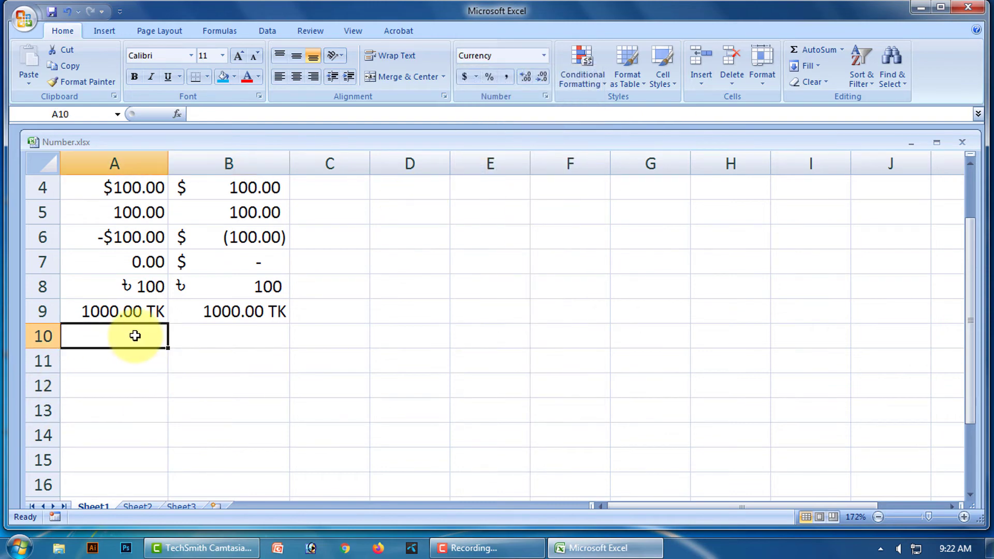
# Apply the custom number format 0.00 "BOOK" to cell A10, starting from the 0.00 code
pyautogui.rightClick(134, 336)
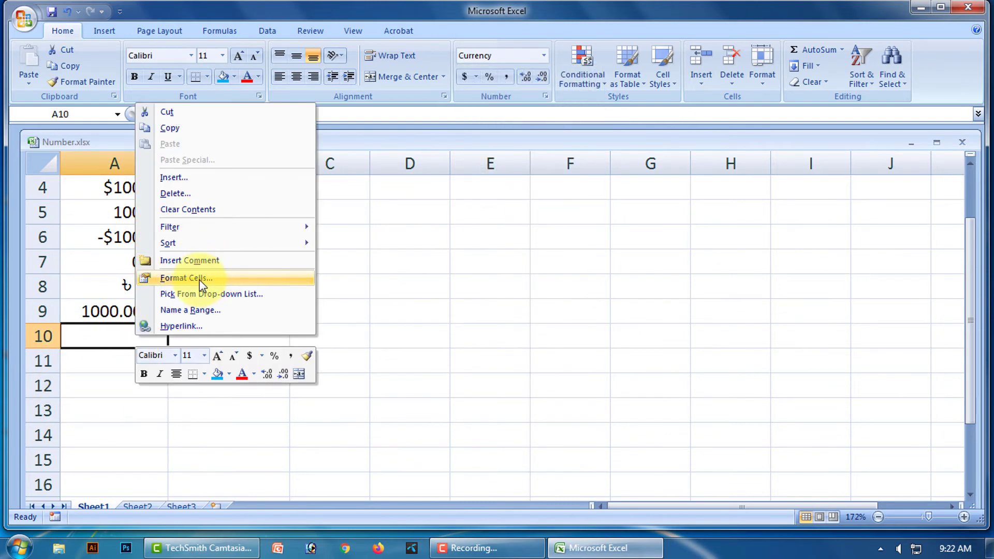
pyautogui.click(203, 283)
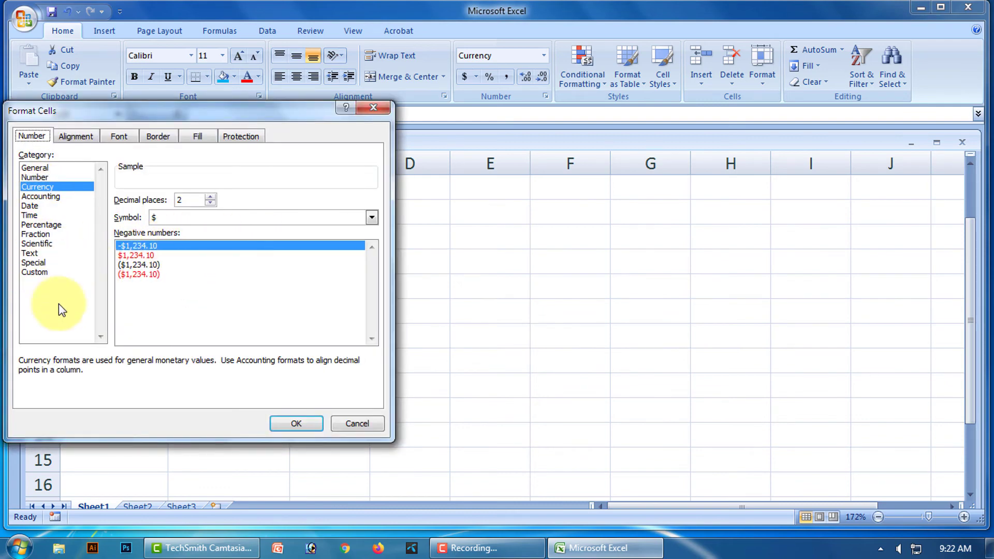
pyautogui.click(37, 272)
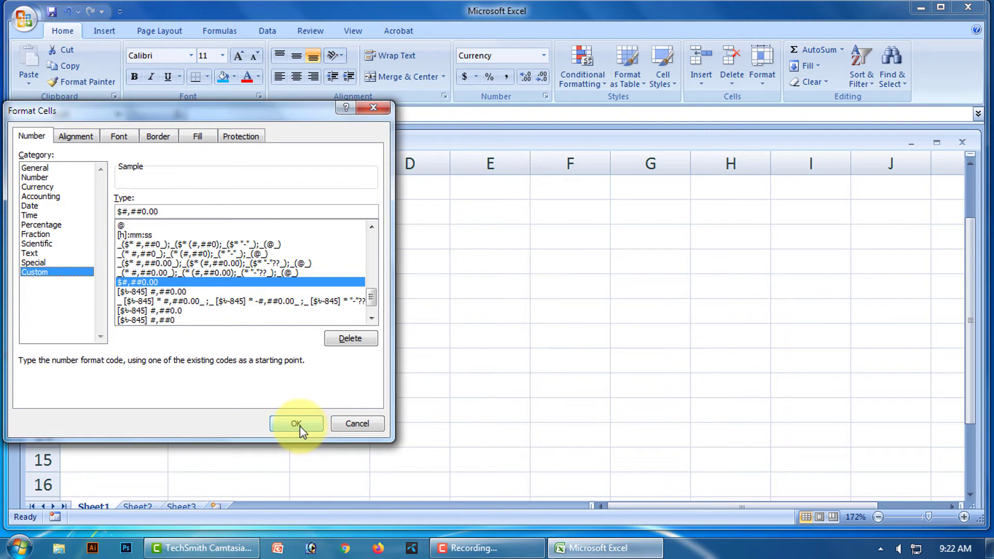
pyautogui.moveTo(370, 298); pyautogui.dragTo(381, 228)
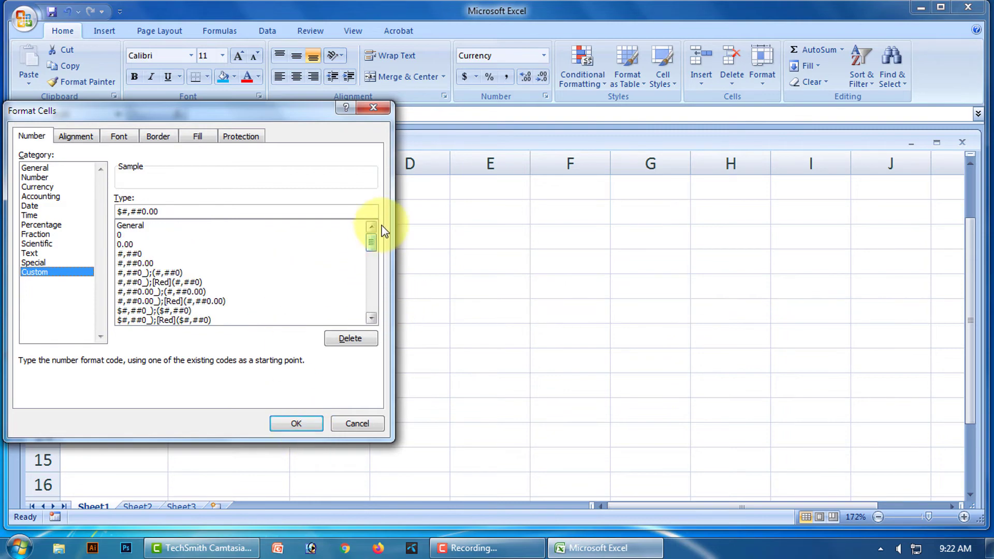
pyautogui.click(131, 244)
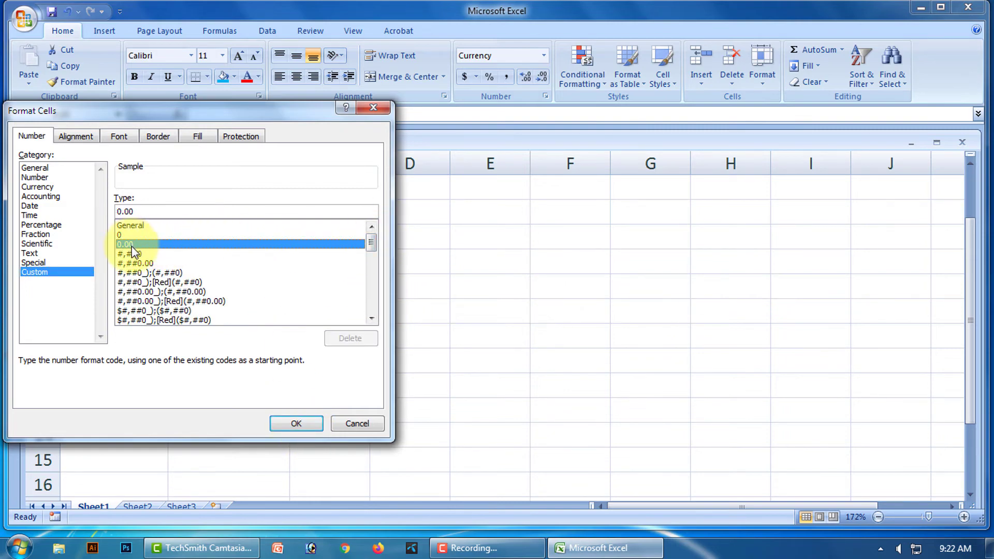
pyautogui.click(139, 211)
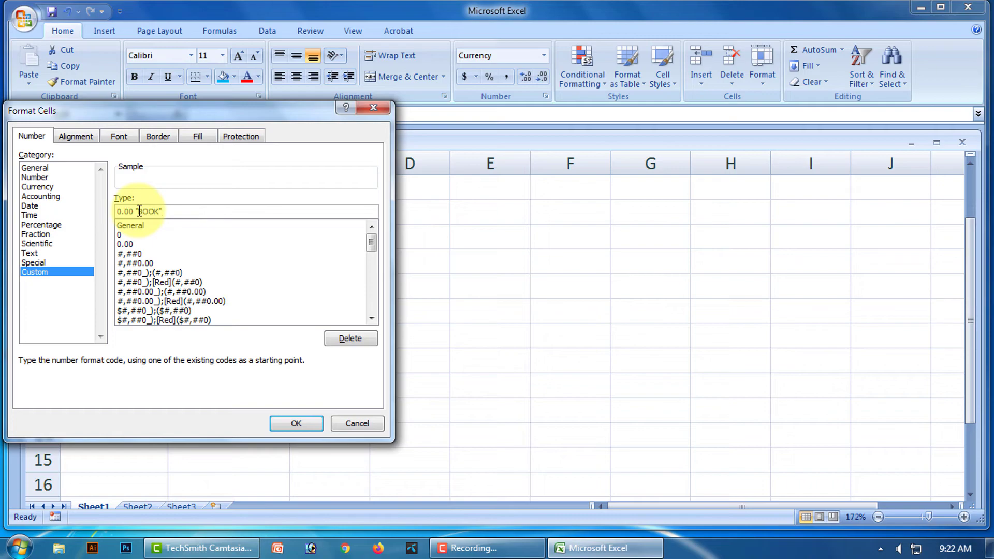
pyautogui.click(300, 425)
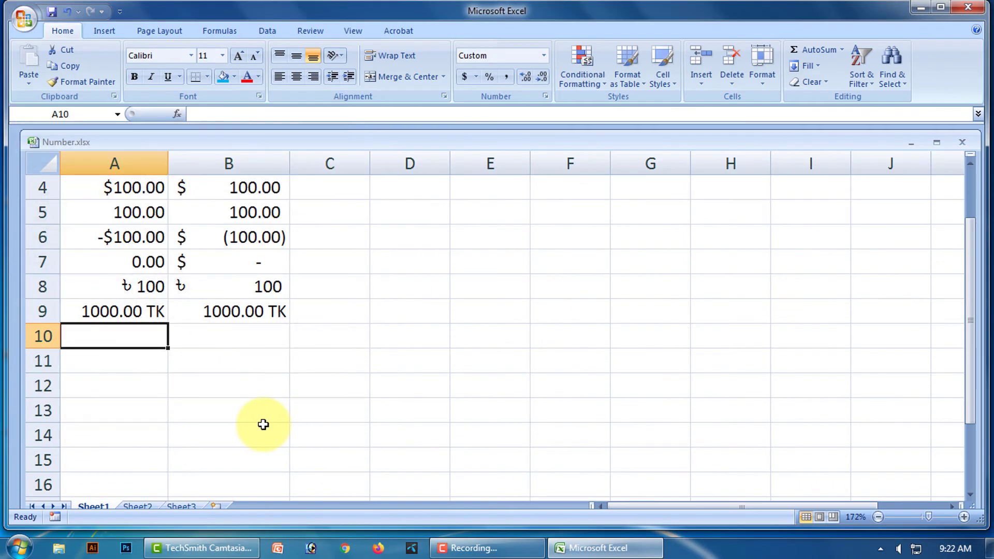
# Enter 100 in cell A10
pyautogui.click(245, 406)
pyautogui.click(113, 339)
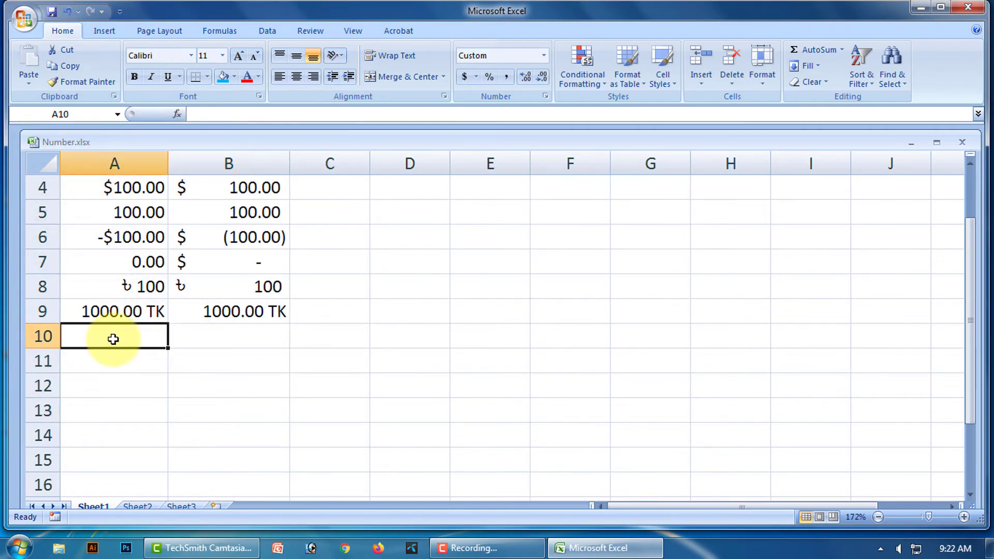
pyautogui.write('100')
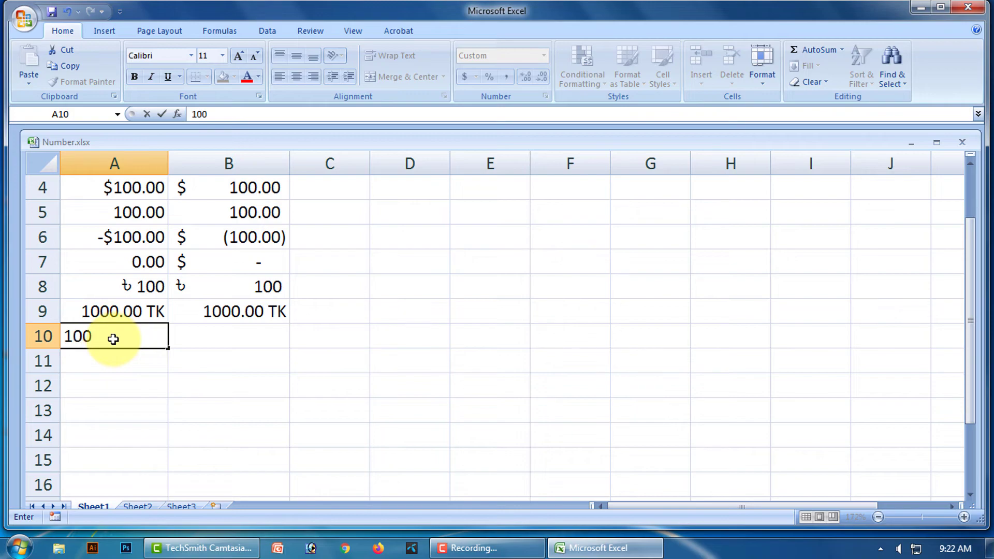
pyautogui.press('Return')
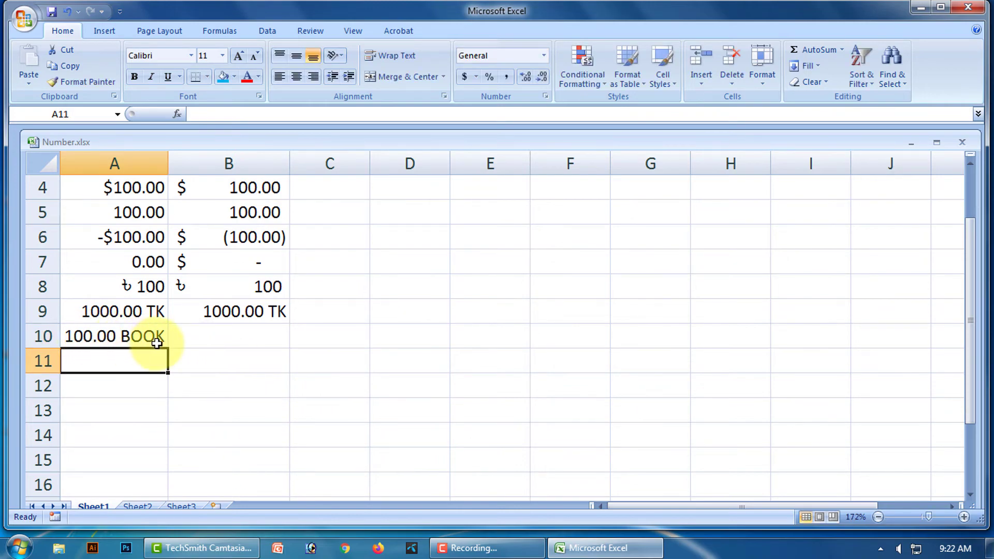
# Fill the value and format of cell A10 down through cell A12
pyautogui.click(244, 371)
pyautogui.click(144, 337)
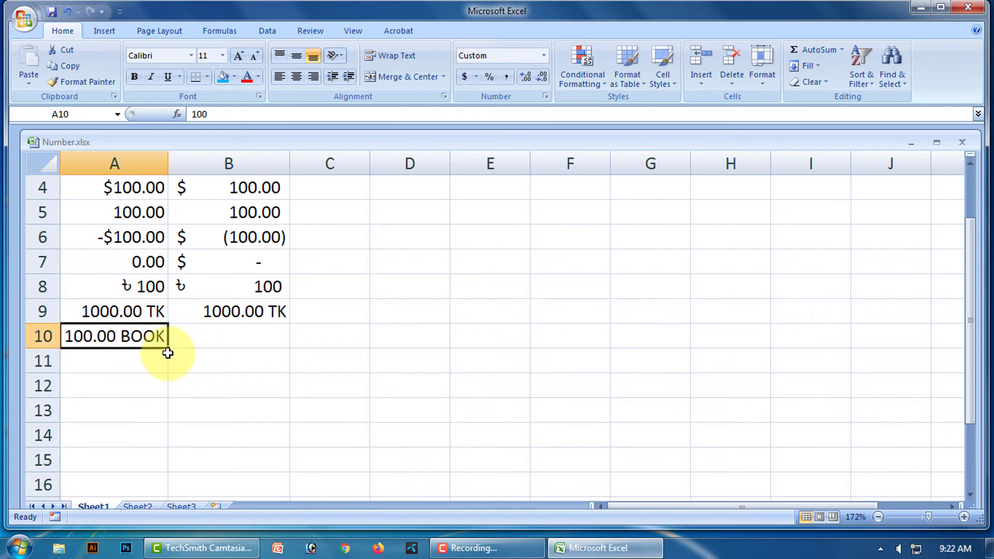
pyautogui.moveTo(168, 348); pyautogui.dragTo(161, 387)
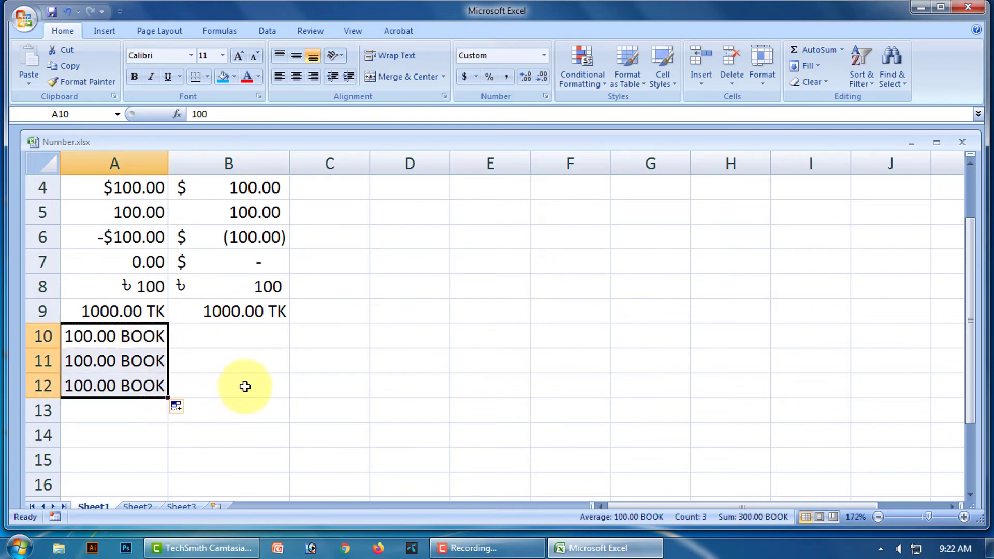
pyautogui.click(245, 386)
# Replace the values in the filled cells with 200 in A11 and 300 in A12
pyautogui.click(159, 361)
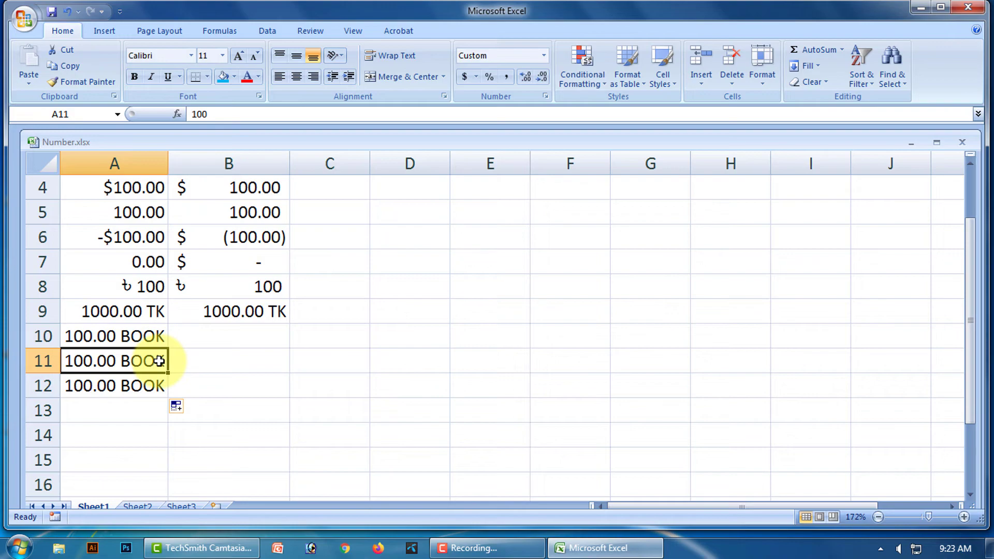
pyautogui.write('200')
pyautogui.press('Return')
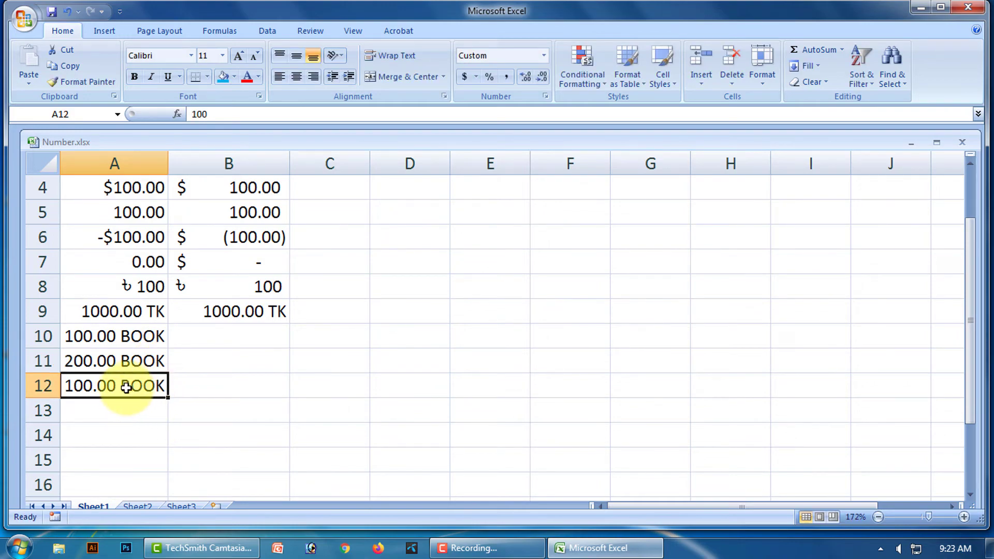
pyautogui.write('3')
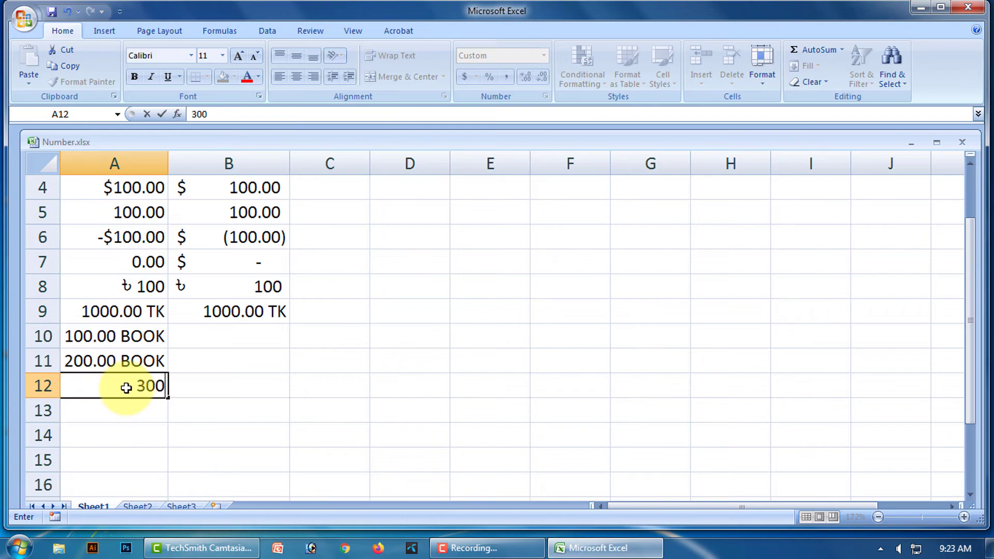
pyautogui.write('00')
pyautogui.press('Return')
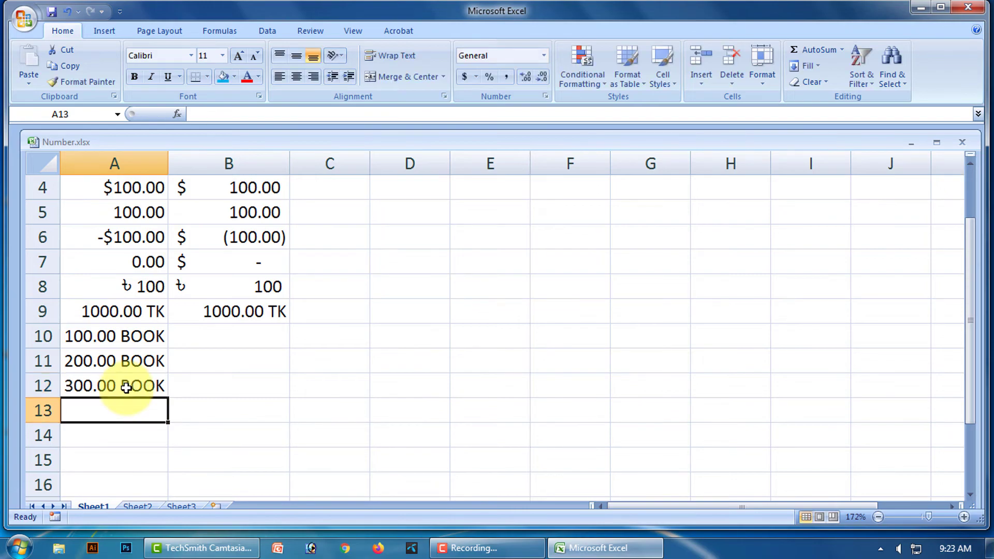
# Decrease the decimals of the BOOK values in cells A10, A11 and A12 to zero decimal places
pyautogui.click(122, 339)
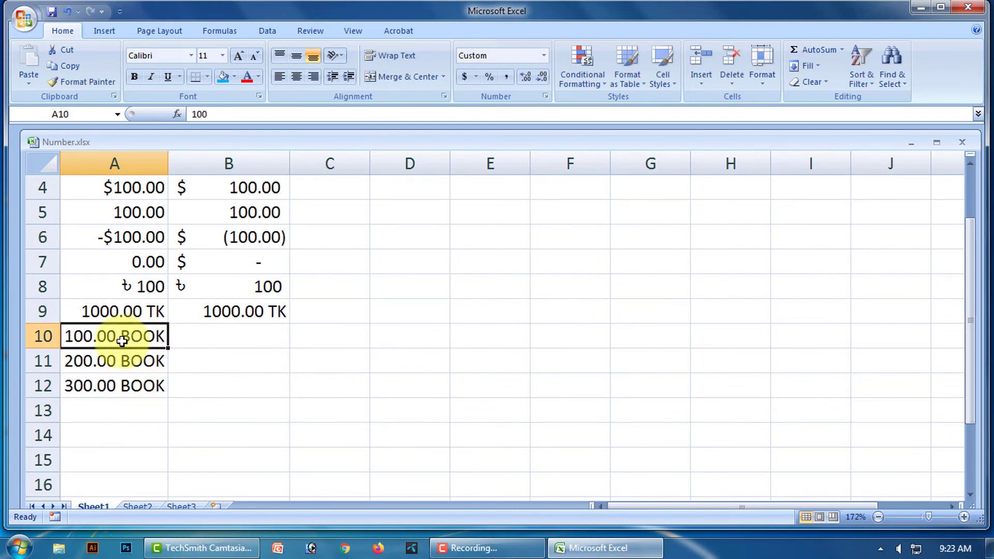
pyautogui.click(541, 77)
pyautogui.click(542, 77)
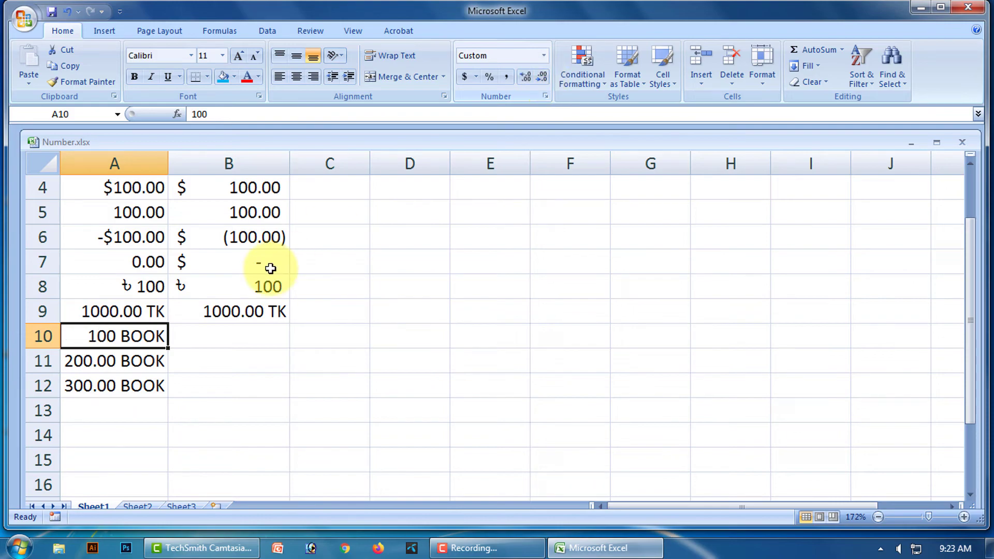
pyautogui.click(139, 361)
pyautogui.click(544, 81)
pyautogui.click(545, 80)
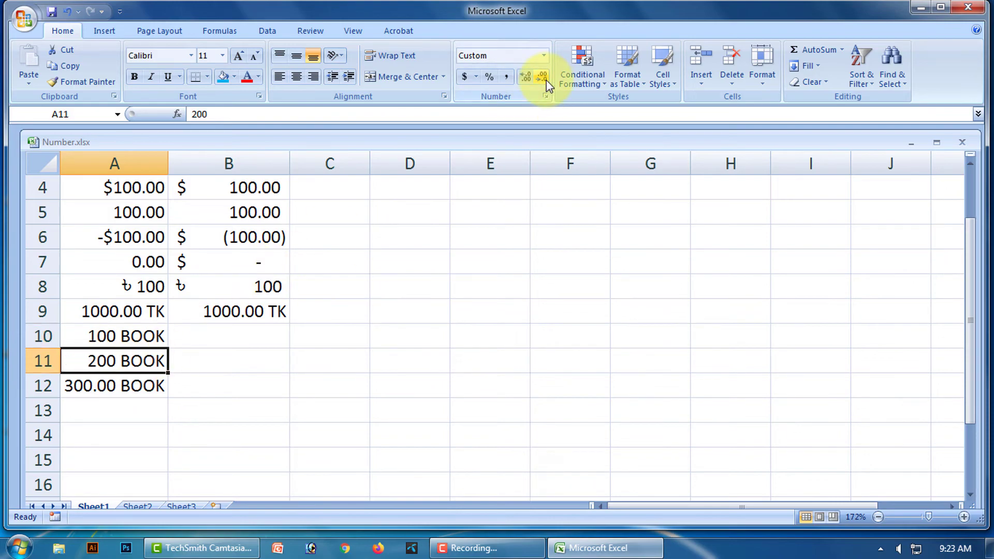
pyautogui.click(126, 388)
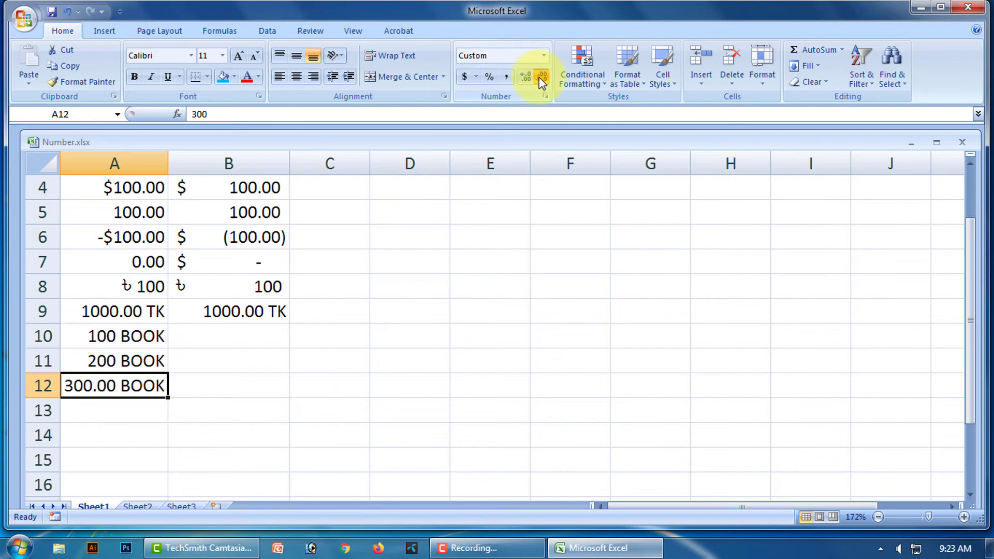
pyautogui.click(541, 76)
pyautogui.click(542, 77)
pyautogui.click(302, 383)
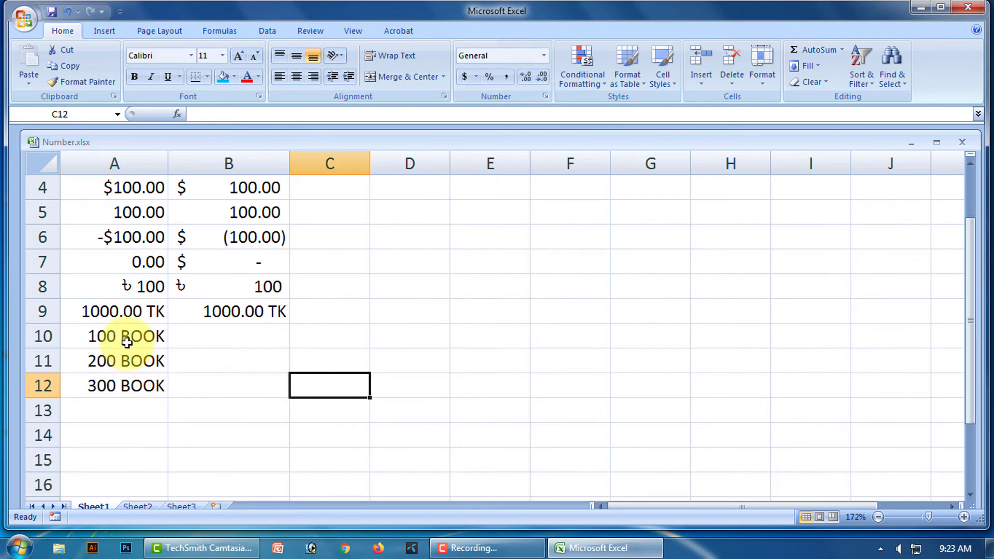
# Total the BOOK values of A10 to A12 in cell A13 with AutoSum
pyautogui.moveTo(125, 337); pyautogui.dragTo(136, 407)
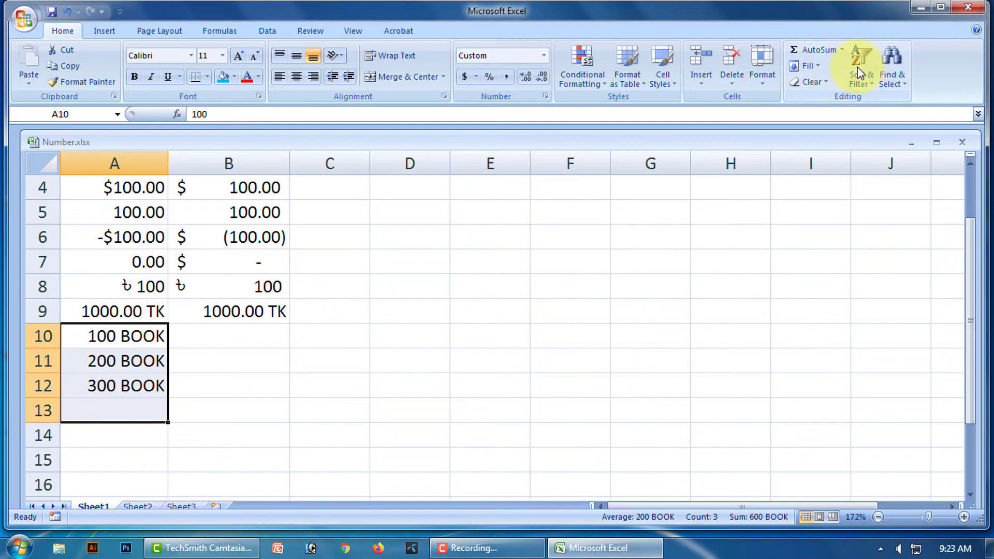
pyautogui.click(831, 51)
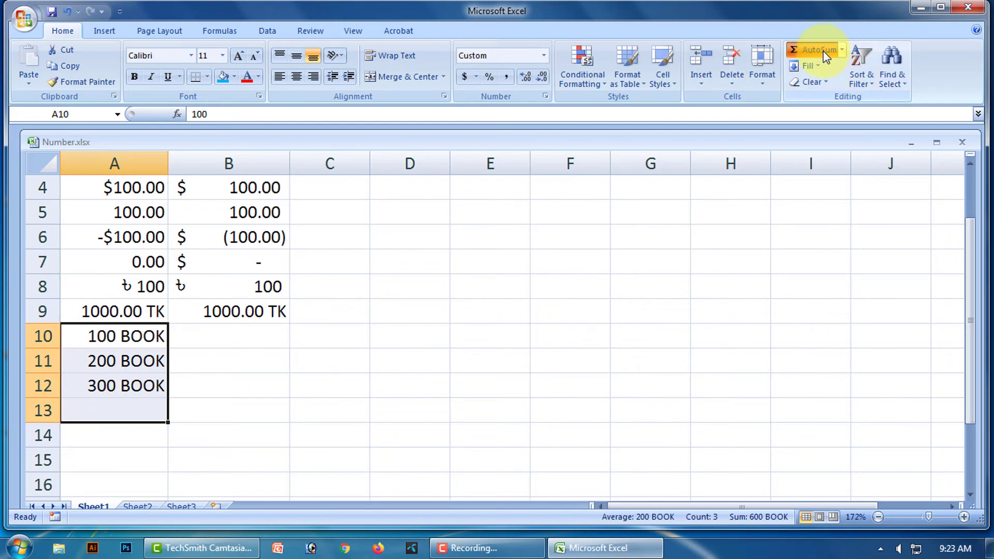
pyautogui.click(313, 427)
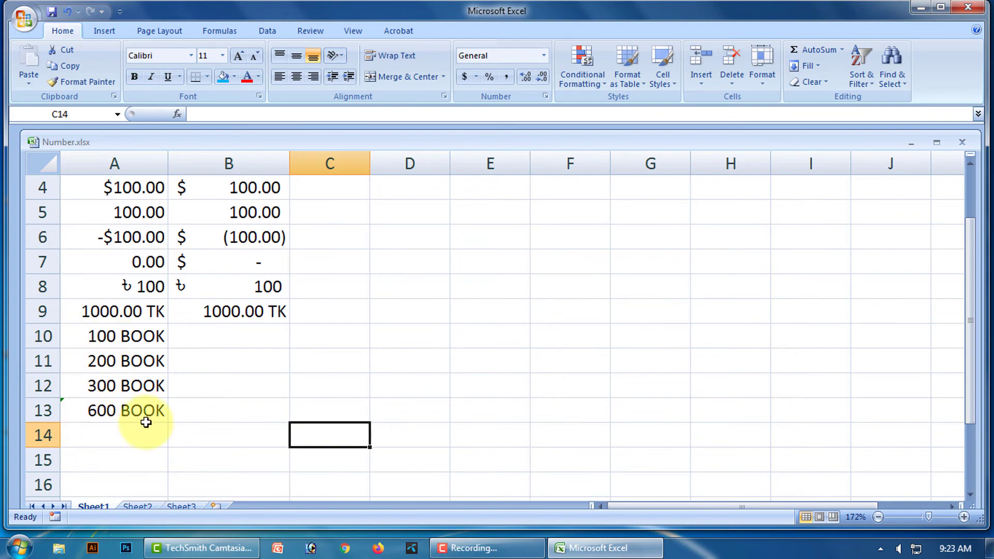
pyautogui.click(73, 408)
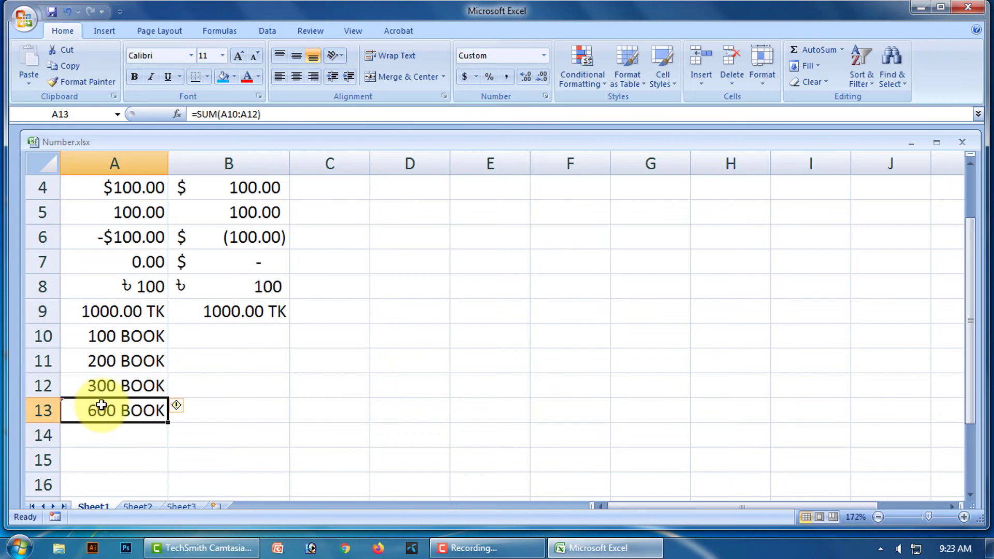
# Apply all borders to the range A10:A13
pyautogui.moveTo(120, 341); pyautogui.dragTo(122, 407)
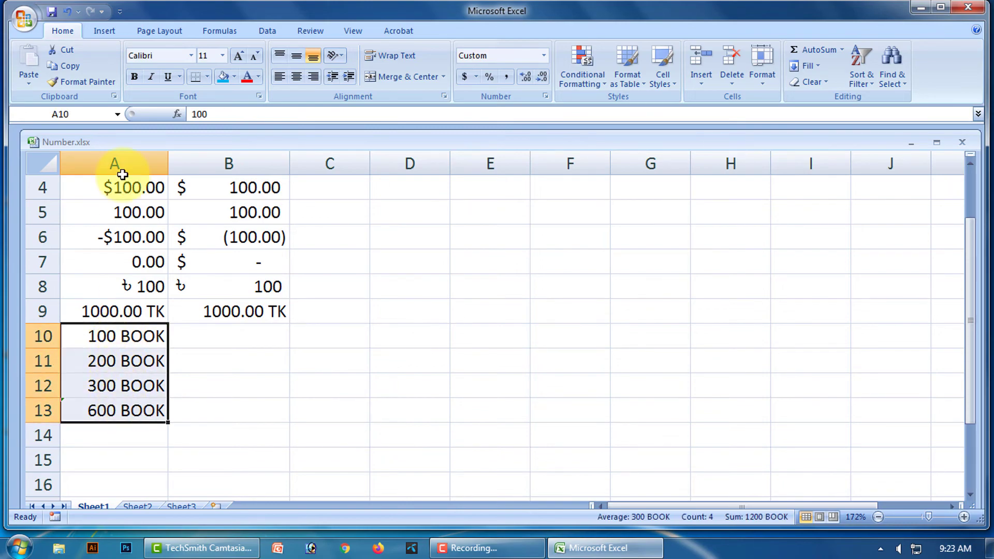
pyautogui.click(207, 78)
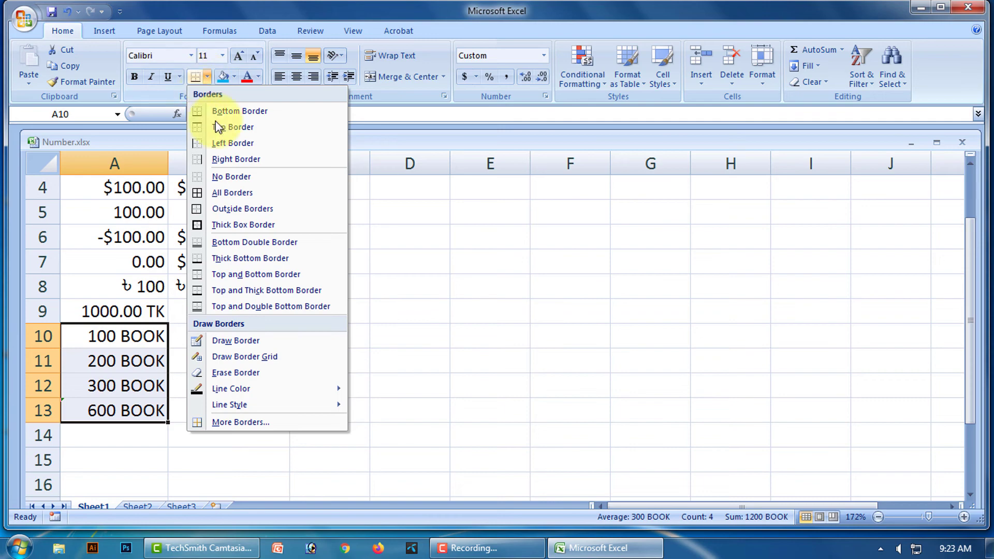
pyautogui.click(228, 193)
pyautogui.click(371, 384)
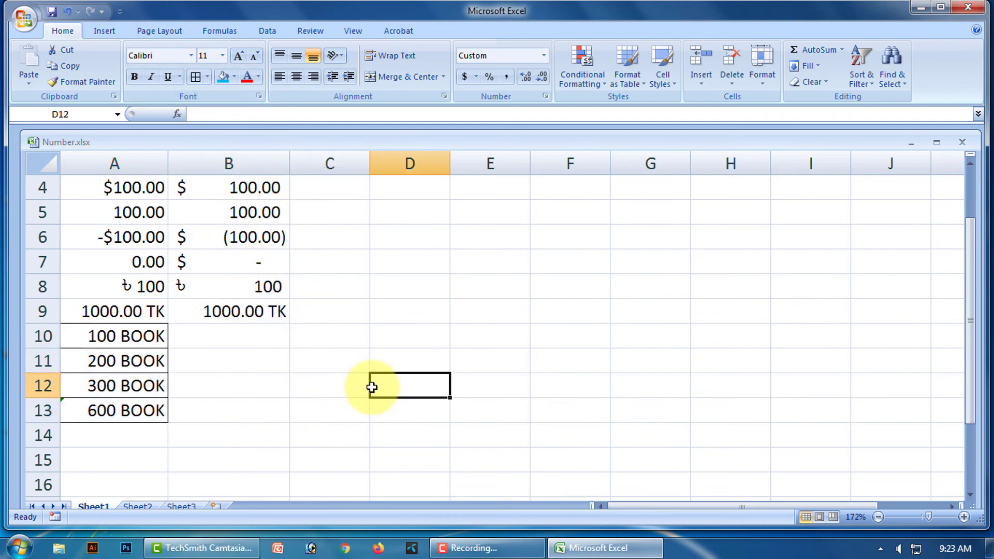
# Format the empty cell B10 as Accounting
pyautogui.click(229, 339)
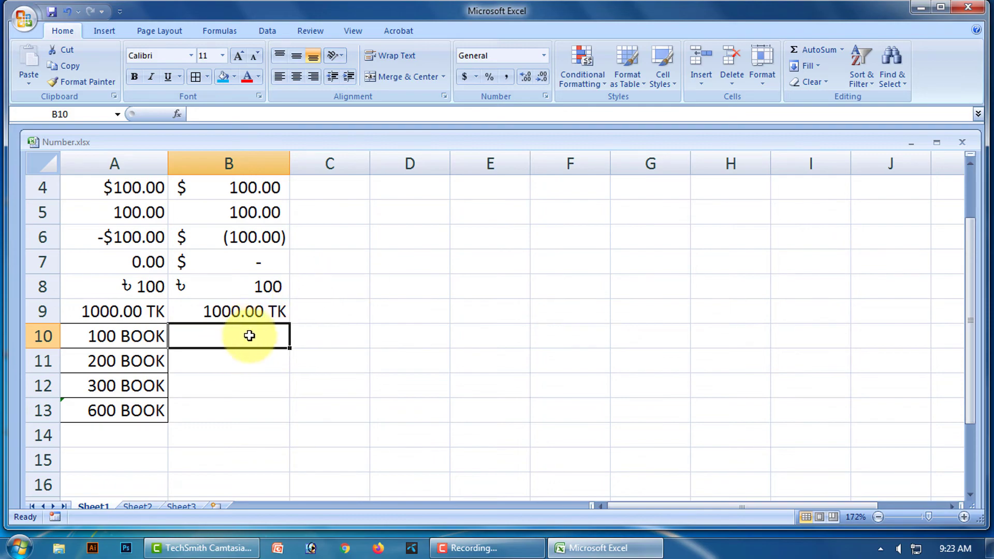
pyautogui.click(544, 56)
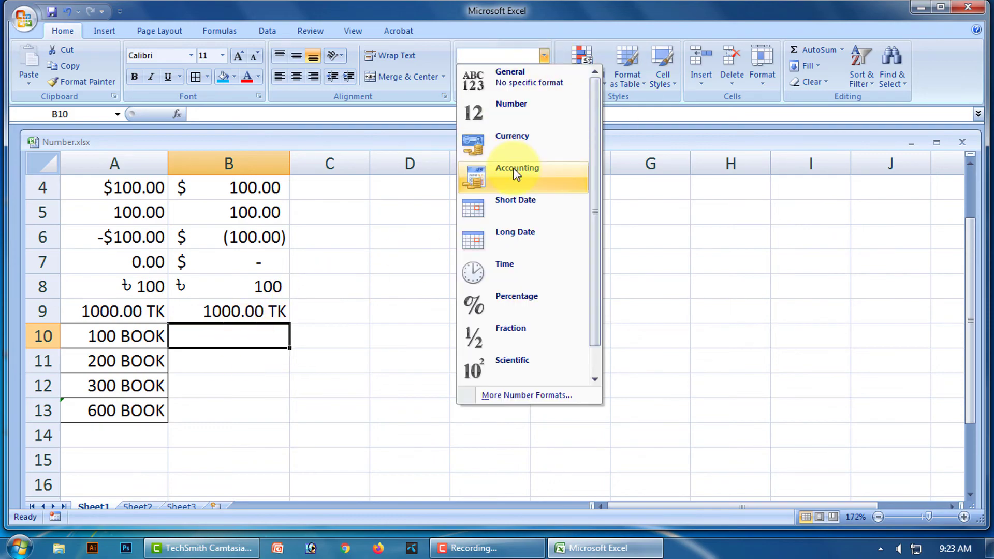
pyautogui.click(521, 171)
pyautogui.click(275, 386)
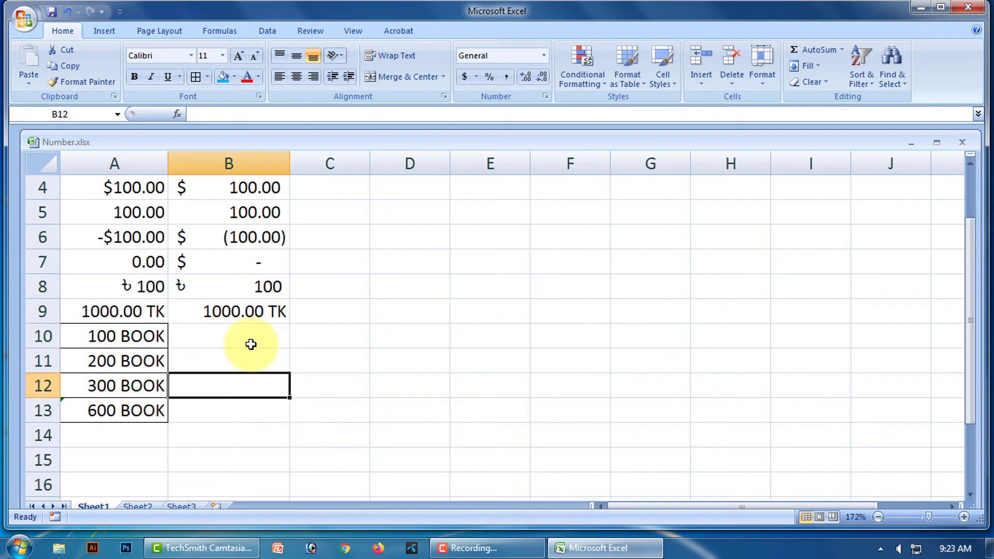
# Apply the custom number format 0.00 "BOOK" to cell B10
pyautogui.click(238, 338)
pyautogui.rightClick(241, 337)
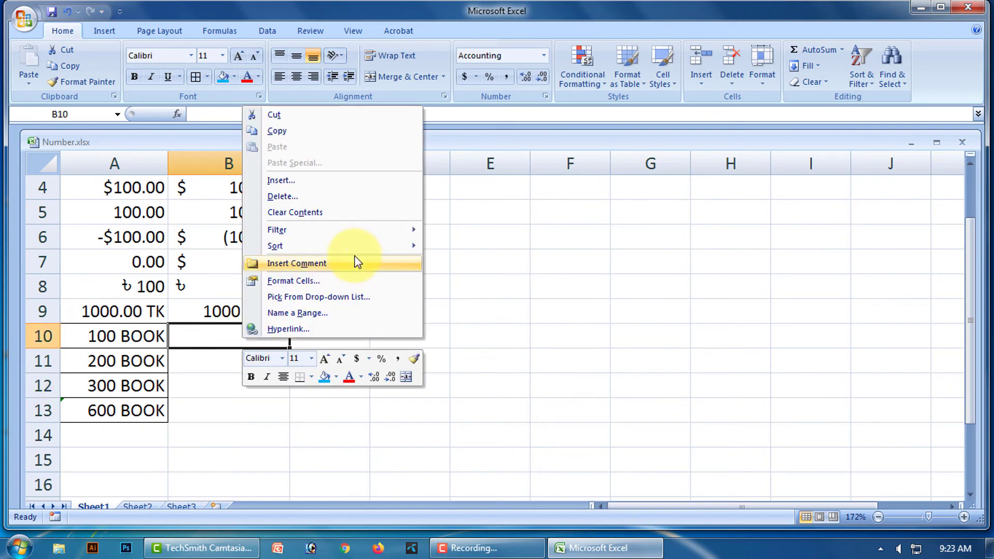
pyautogui.click(295, 284)
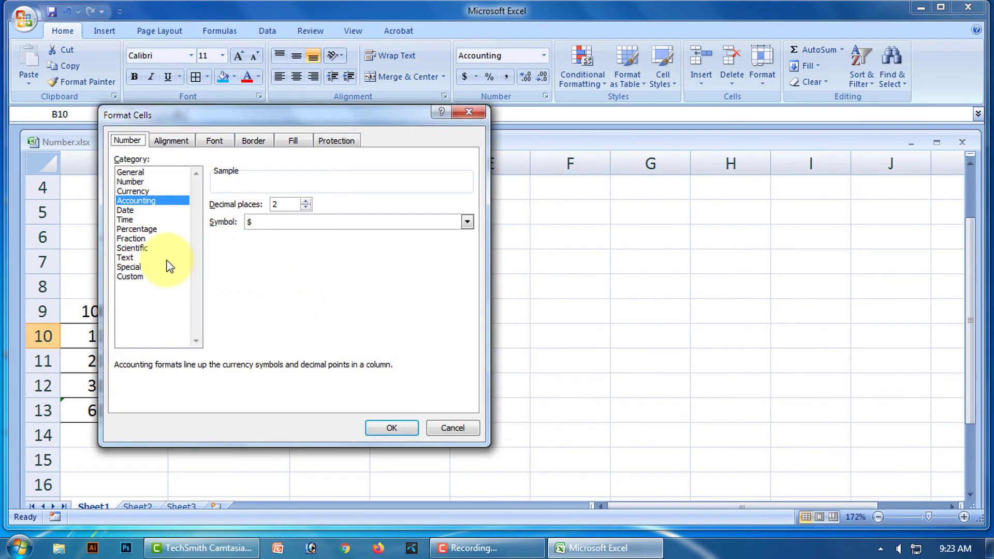
pyautogui.click(138, 276)
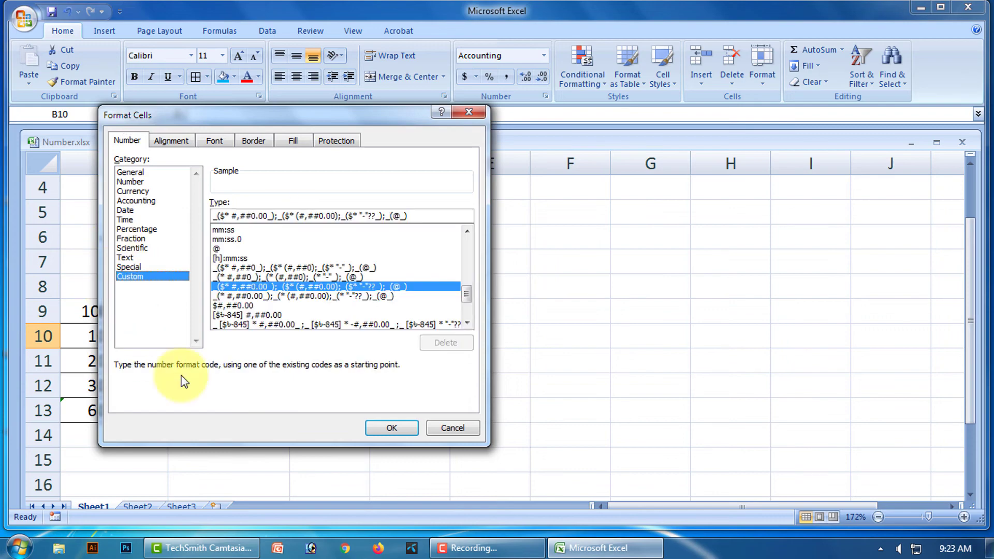
pyautogui.moveTo(466, 295); pyautogui.dragTo(472, 246)
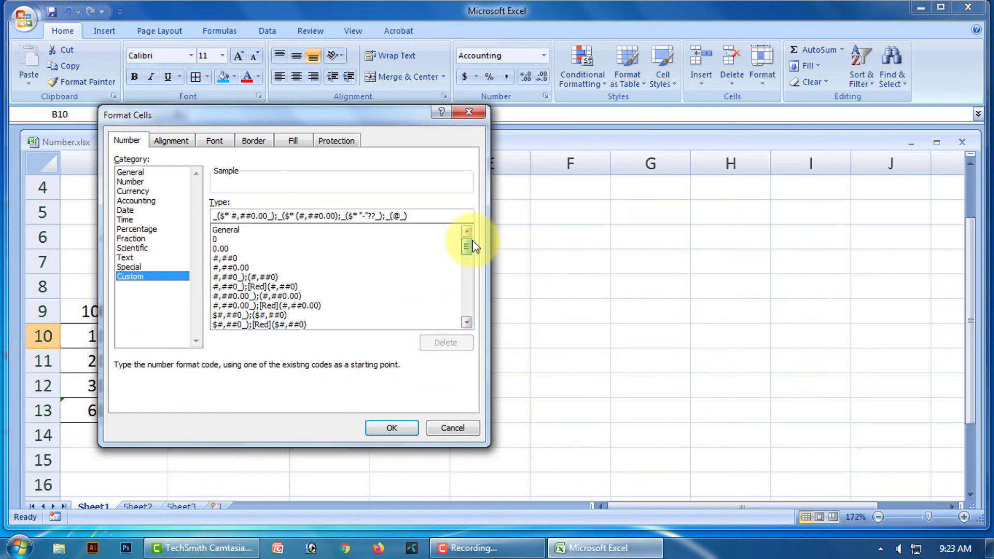
pyautogui.click(220, 248)
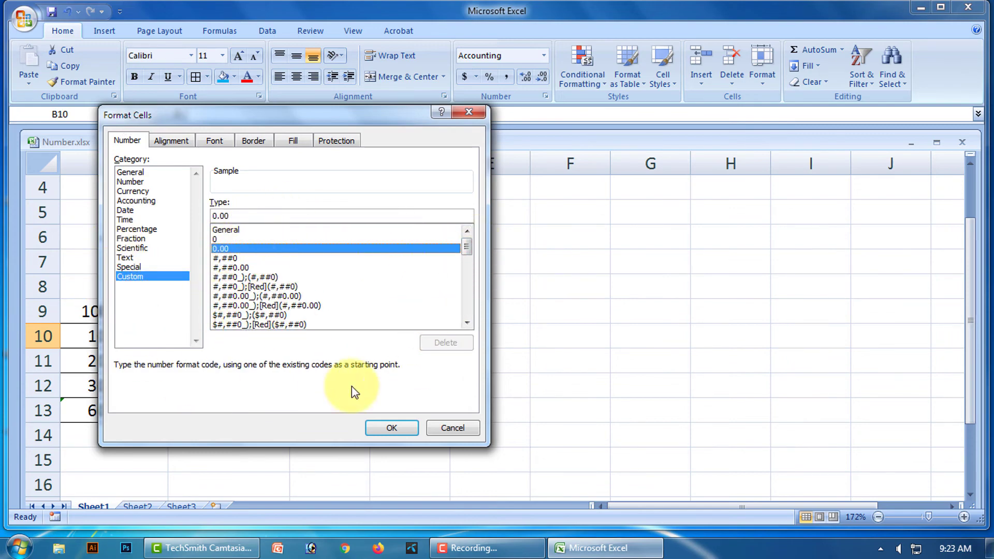
pyautogui.click(242, 215)
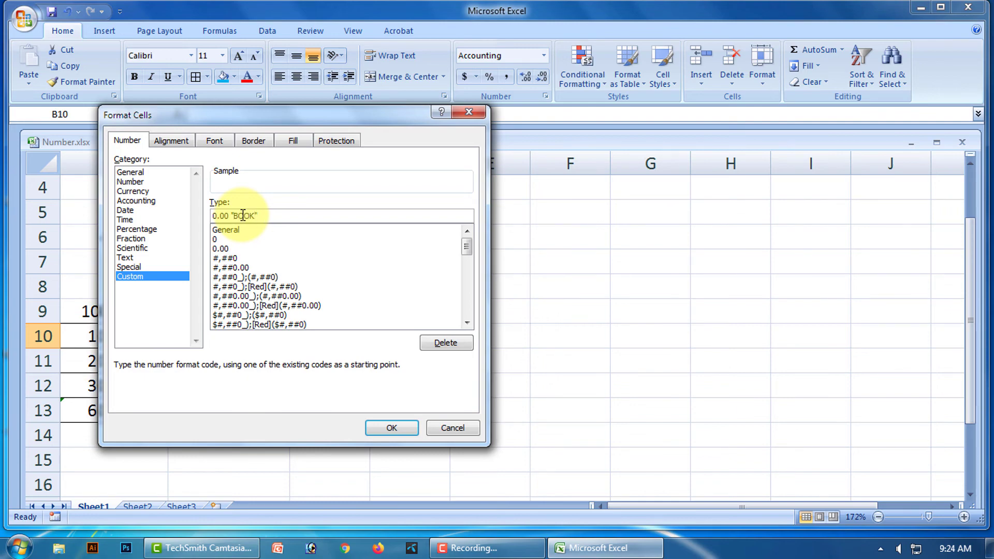
pyautogui.click(399, 429)
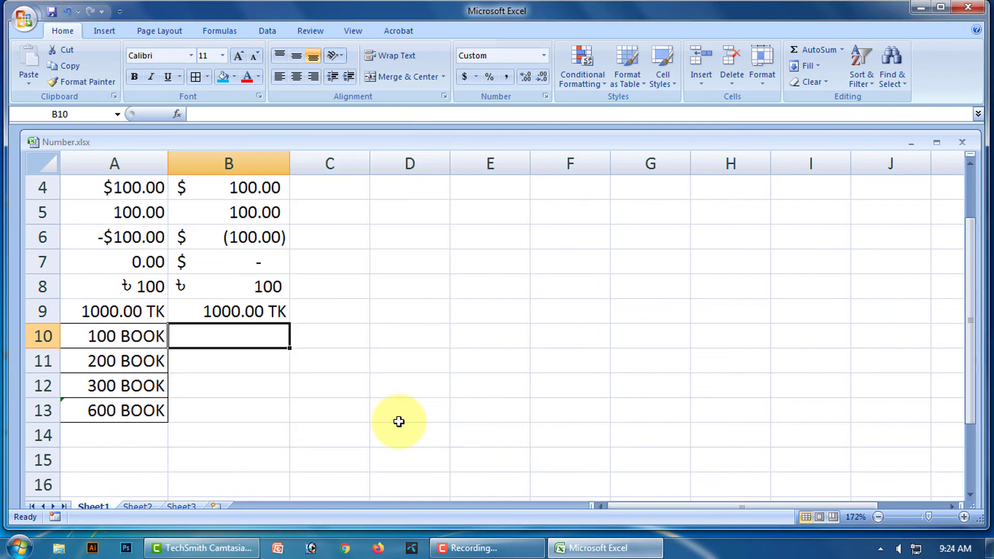
# Enter 100 in cell B10 and fill it down through cell B12
pyautogui.write('1')
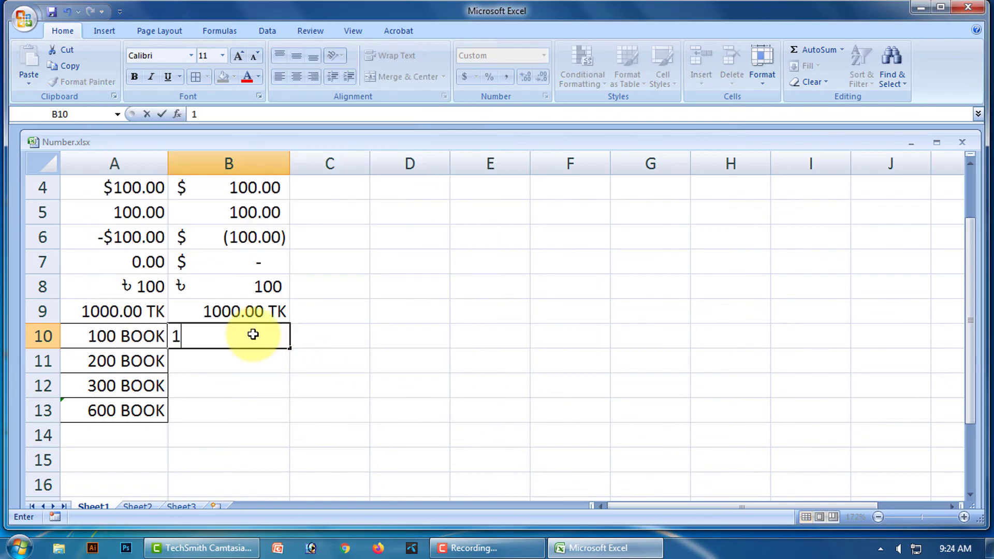
pyautogui.write('00')
pyautogui.press('Return')
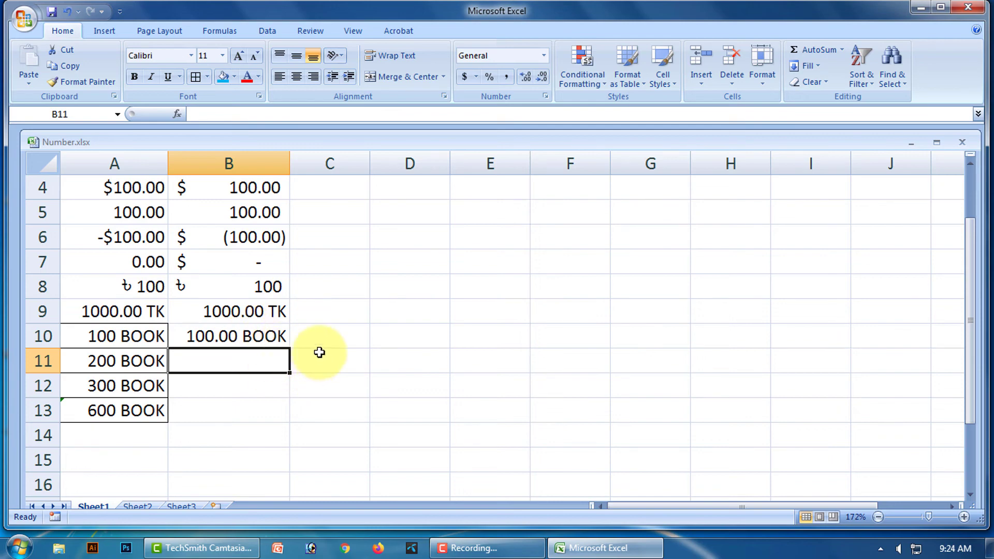
pyautogui.click(278, 337)
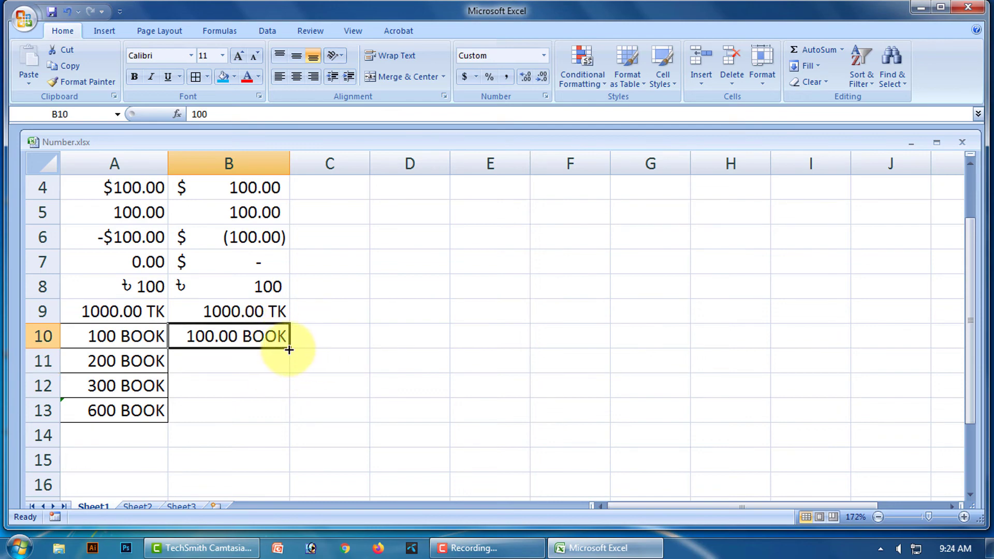
pyautogui.moveTo(289, 350); pyautogui.dragTo(278, 386)
# Replace the copied values with 200 in cell B11 and 300 in cell B12
pyautogui.click(266, 354)
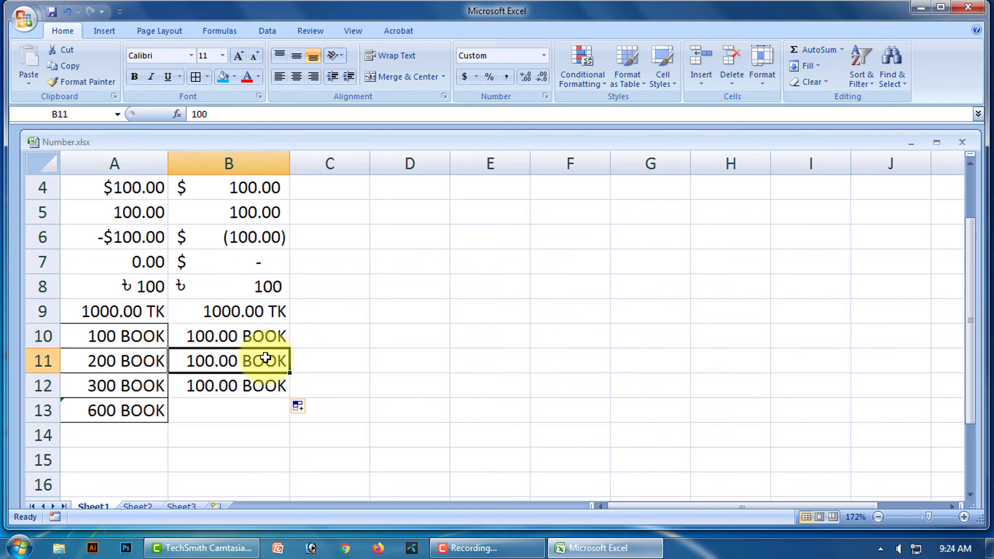
pyautogui.press('BackSpace')
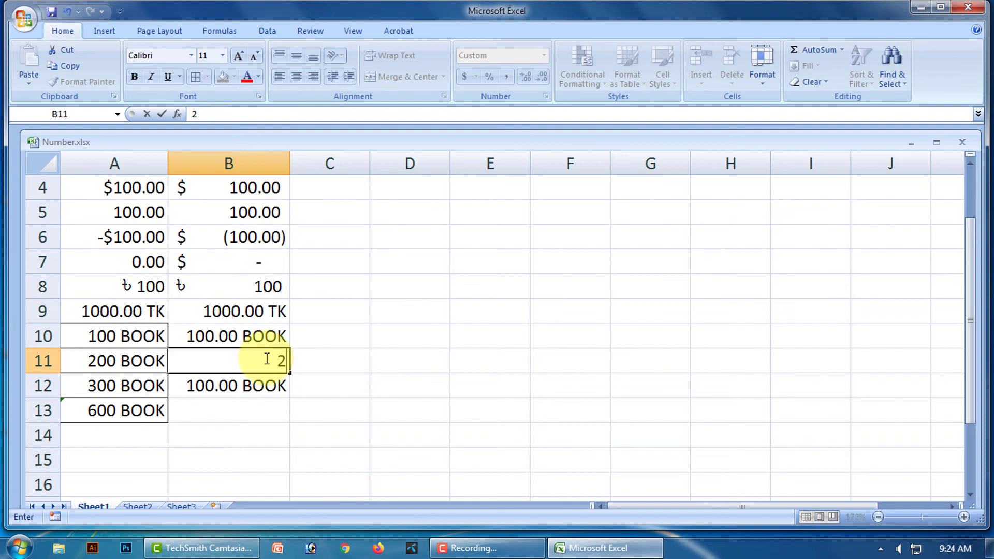
pyautogui.press('Return')
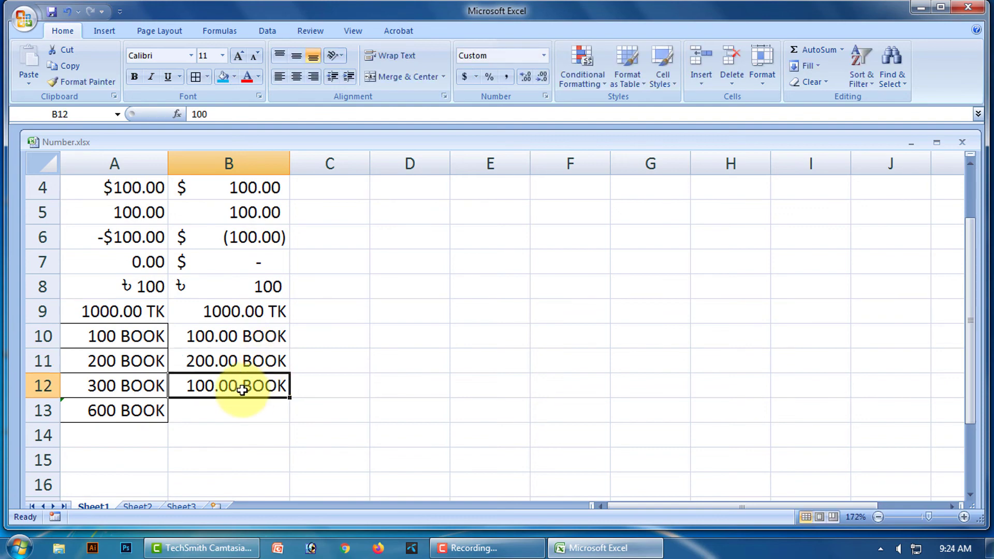
pyautogui.press('BackSpace')
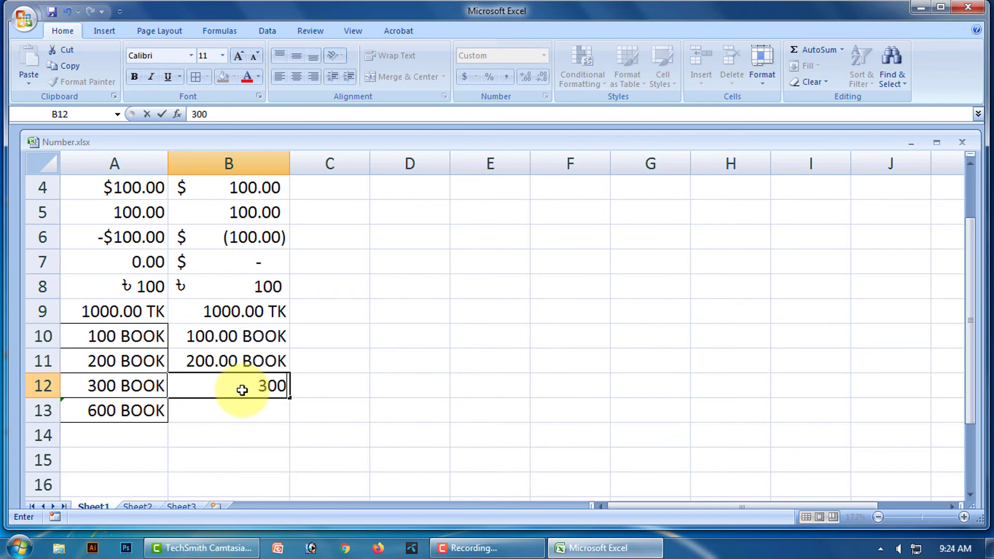
pyautogui.press('Return')
# Decrease the decimals of the BOOK values in cells B10, B11 and B12 to zero decimal places
pyautogui.click(244, 337)
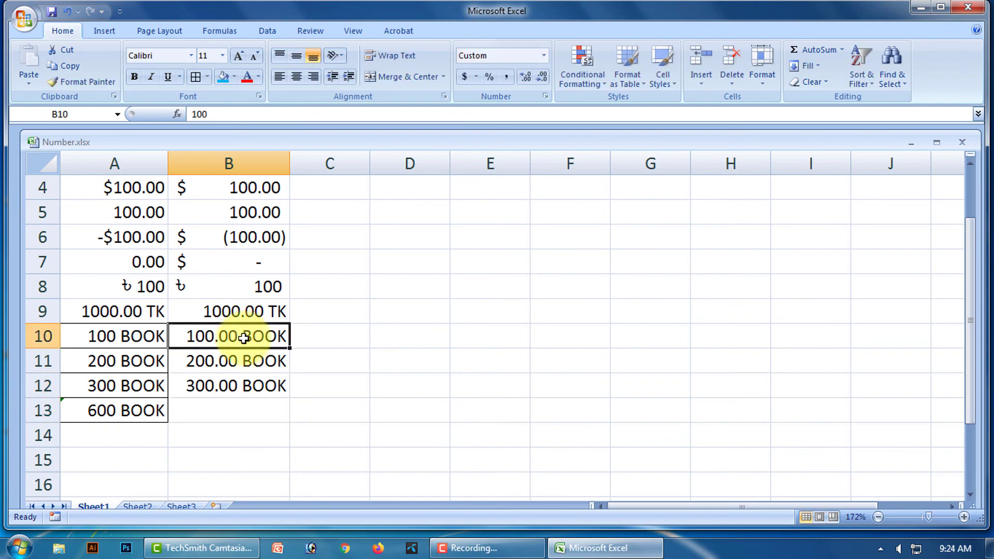
pyautogui.click(542, 79)
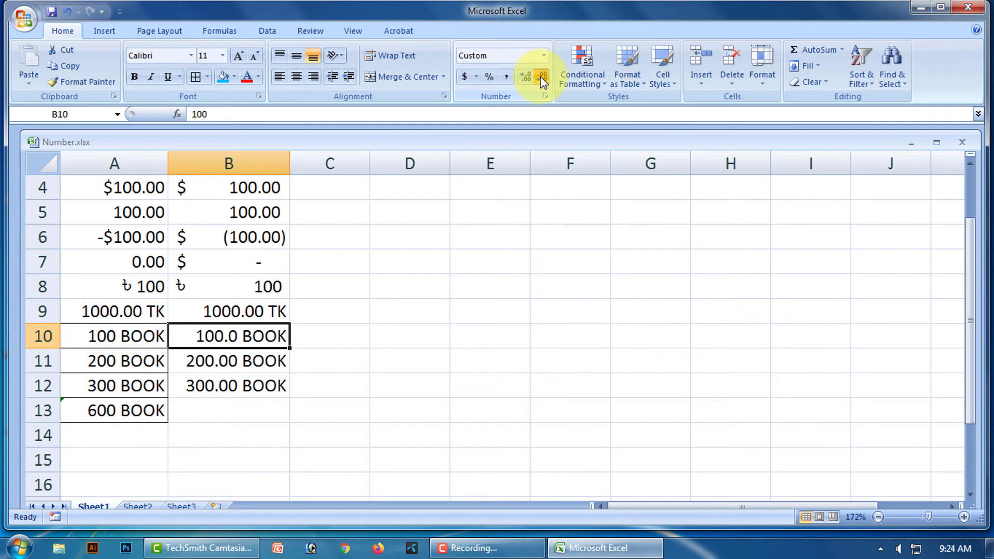
pyautogui.click(542, 78)
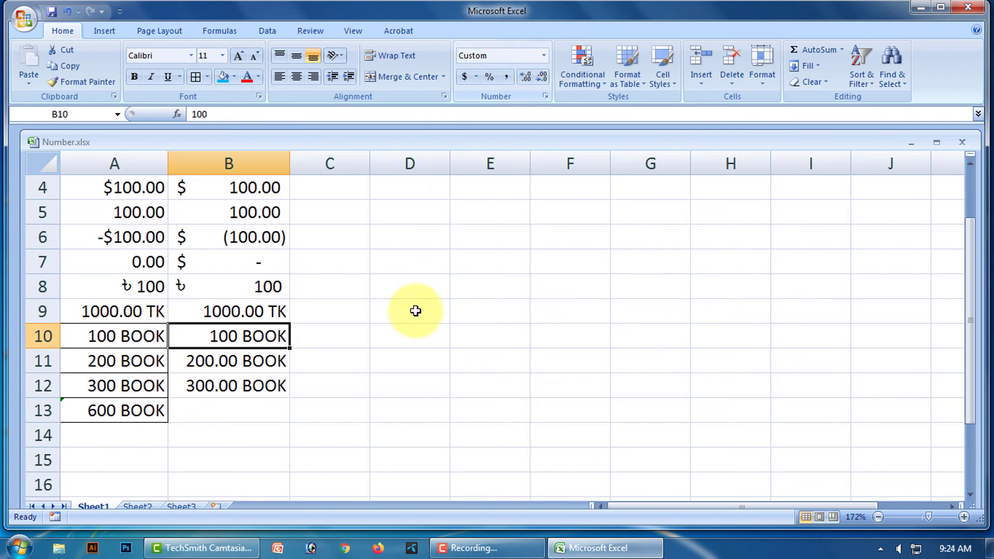
pyautogui.click(233, 362)
pyautogui.click(541, 79)
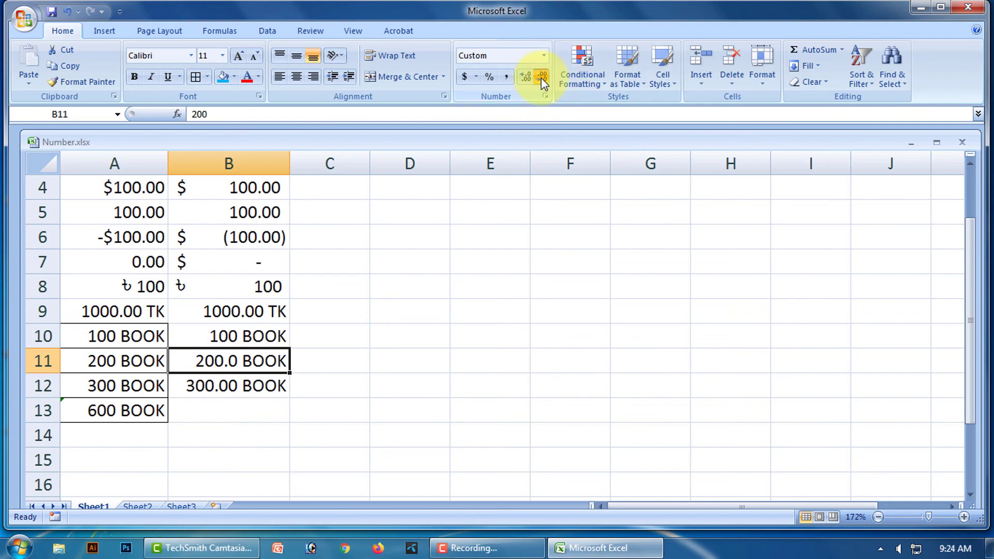
pyautogui.click(541, 77)
pyautogui.click(248, 386)
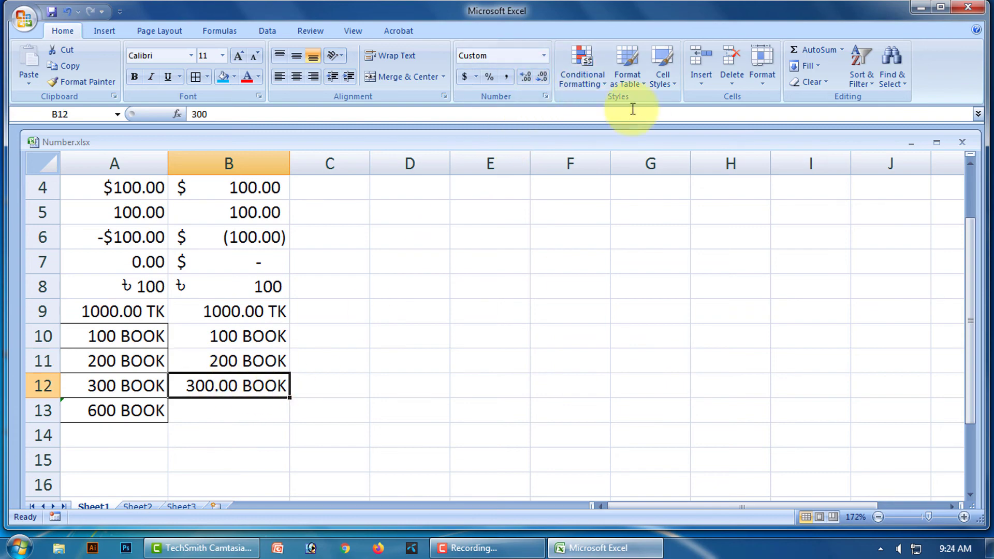
pyautogui.click(542, 79)
pyautogui.click(542, 78)
pyautogui.click(344, 430)
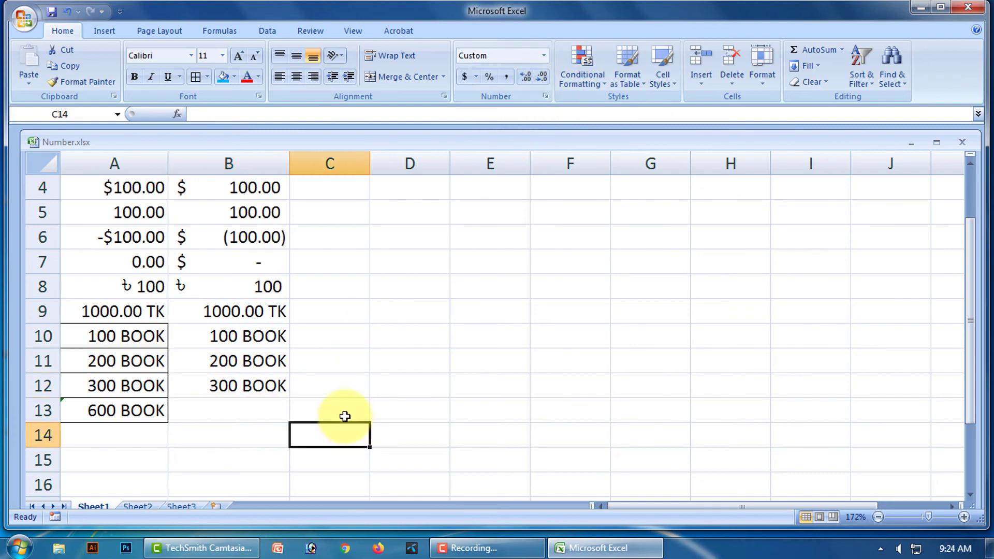
# Total the BOOK values of B10 to B12 in cell B13 with AutoSum
pyautogui.moveTo(254, 337); pyautogui.dragTo(247, 402)
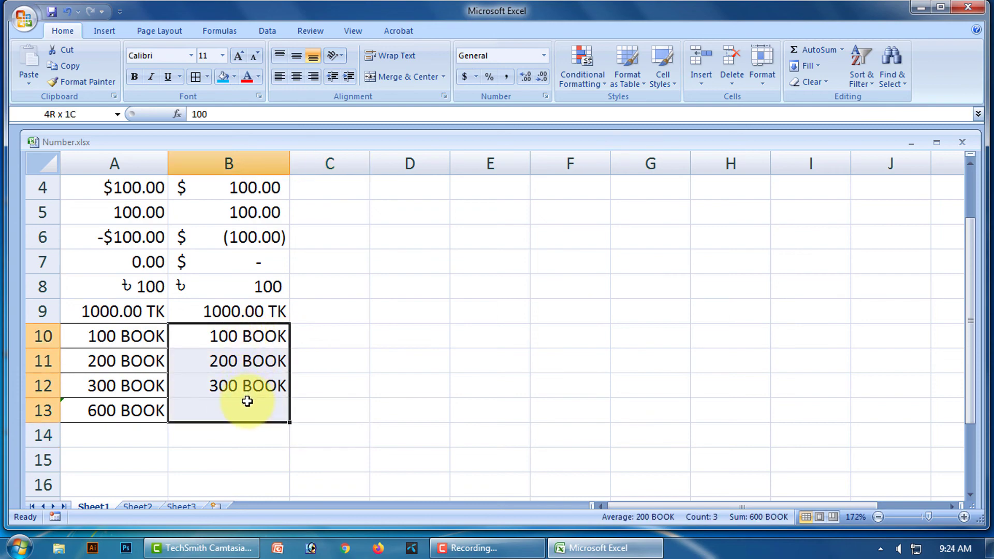
pyautogui.click(822, 49)
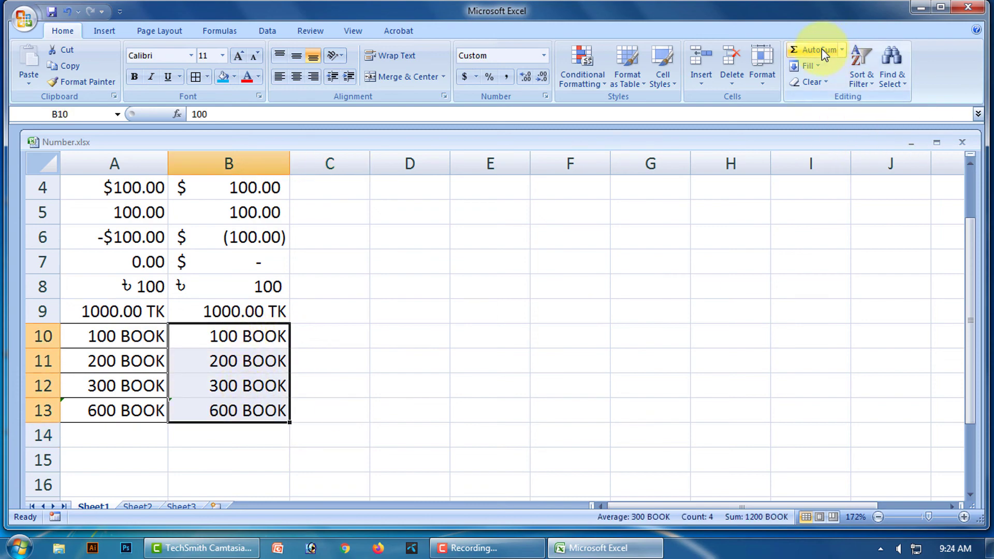
pyautogui.click(474, 401)
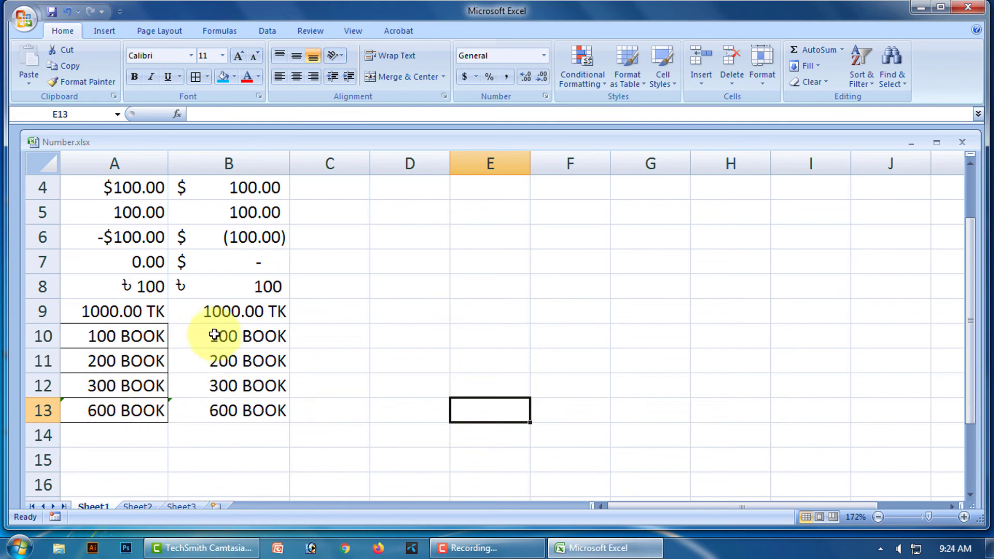
# Apply all borders to the range B10:B13
pyautogui.moveTo(223, 334); pyautogui.dragTo(228, 407)
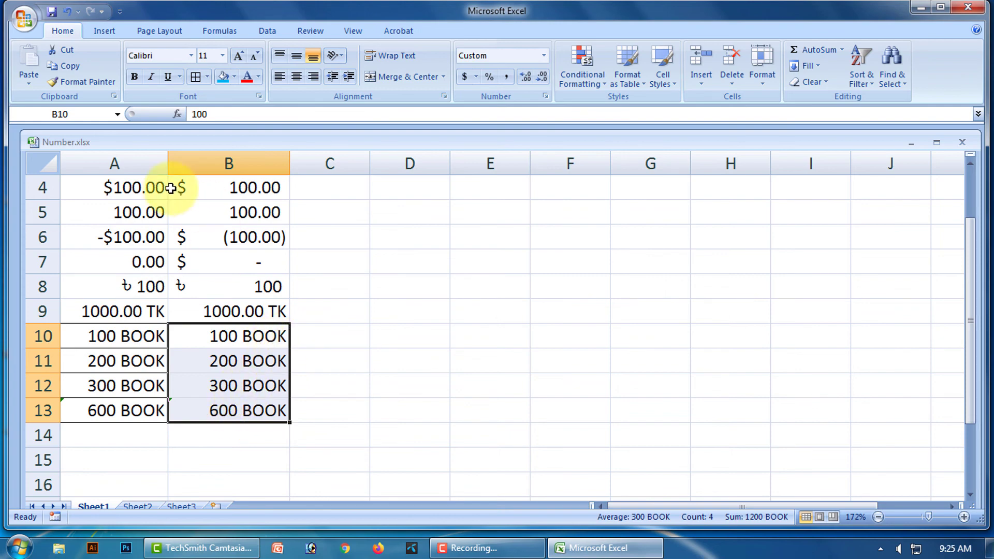
pyautogui.click(208, 76)
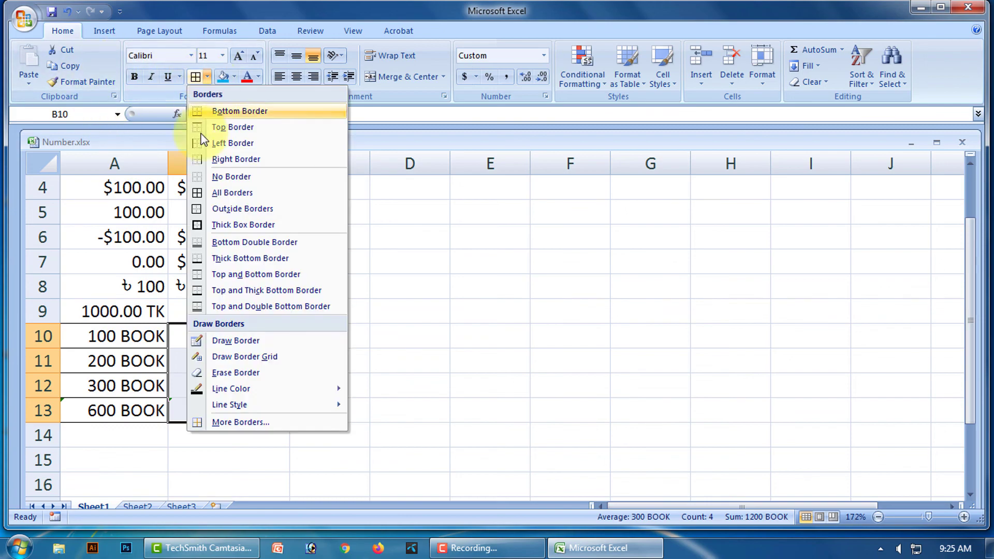
pyautogui.click(226, 194)
pyautogui.click(459, 376)
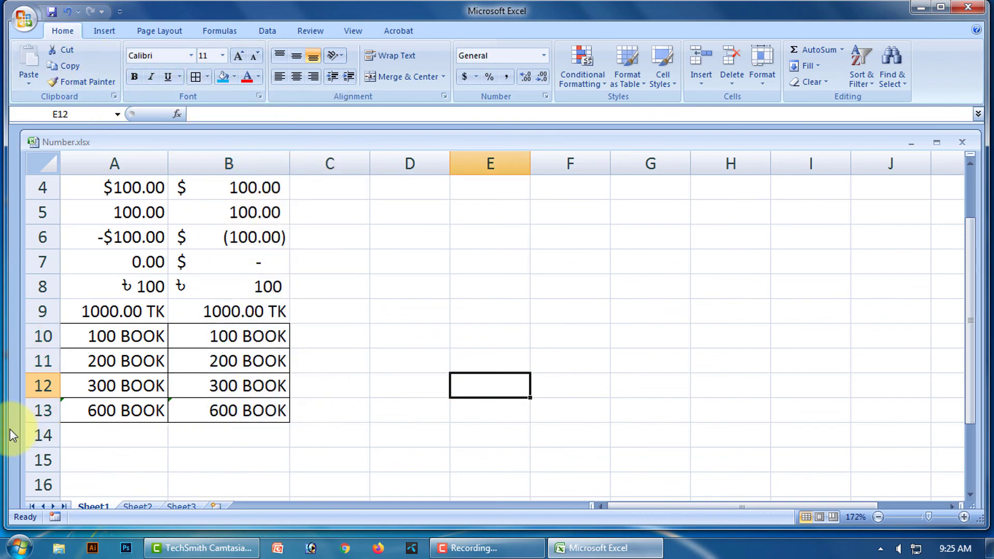
# Fill the total cells A13 and B13 with the standard yellow color
pyautogui.click(125, 411)
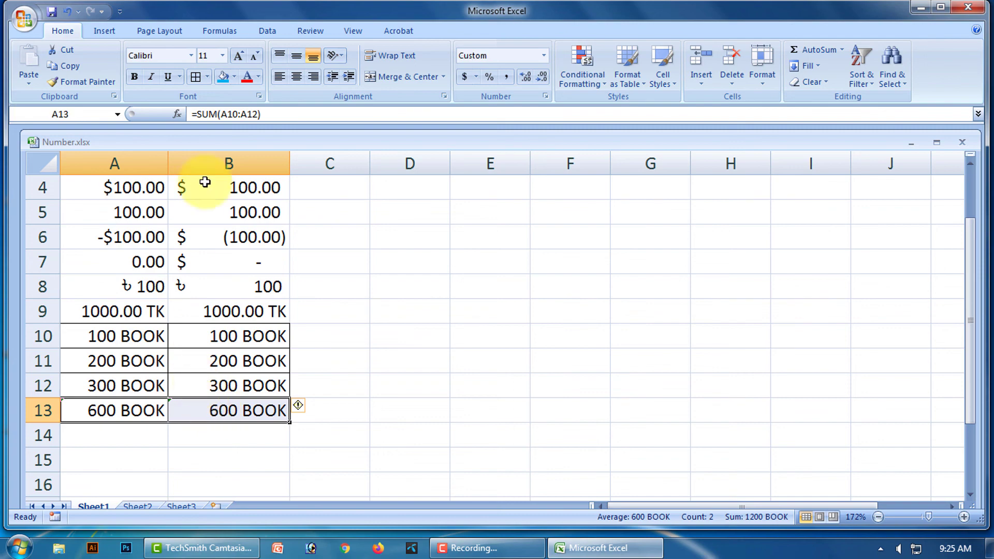
pyautogui.click(234, 76)
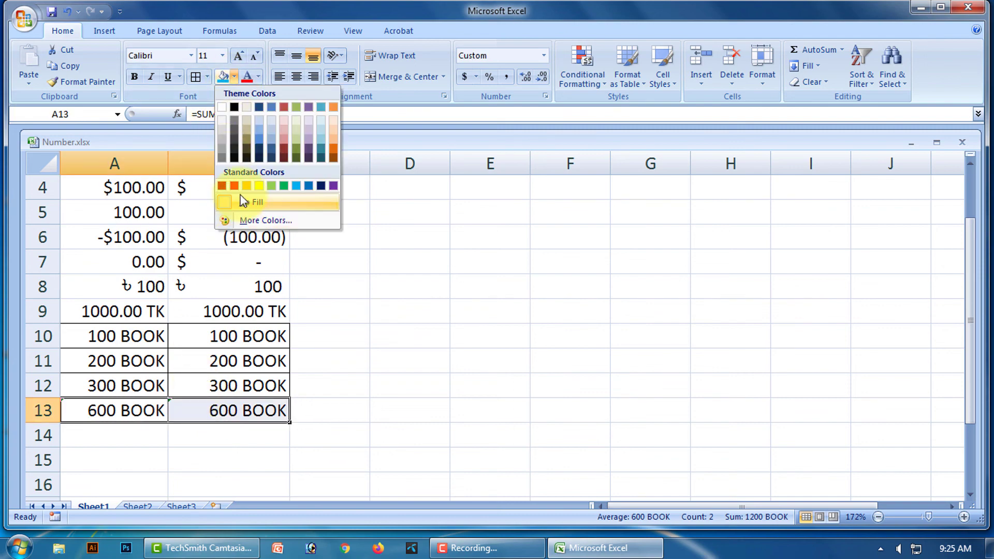
pyautogui.click(260, 186)
pyautogui.click(456, 460)
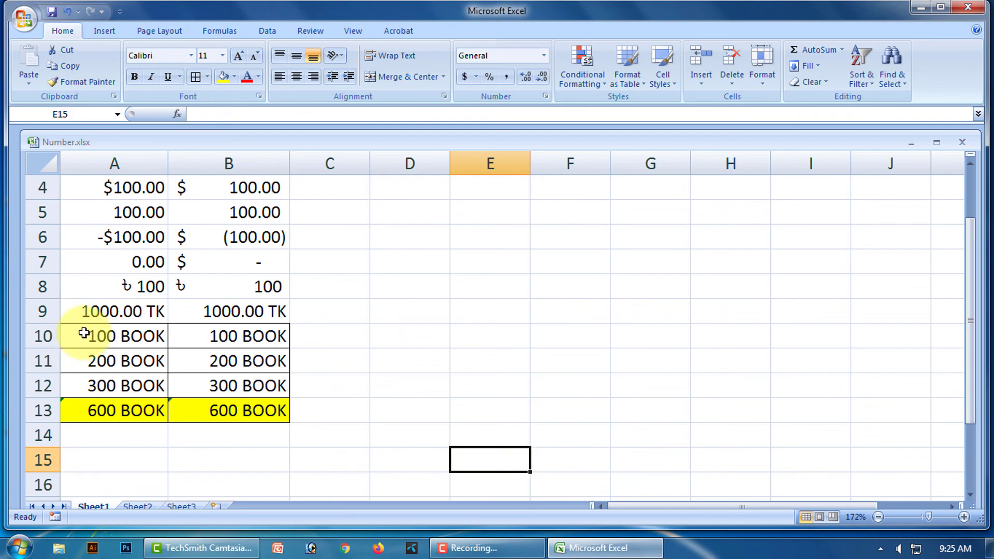
pyautogui.scroll(1, 429, 322)
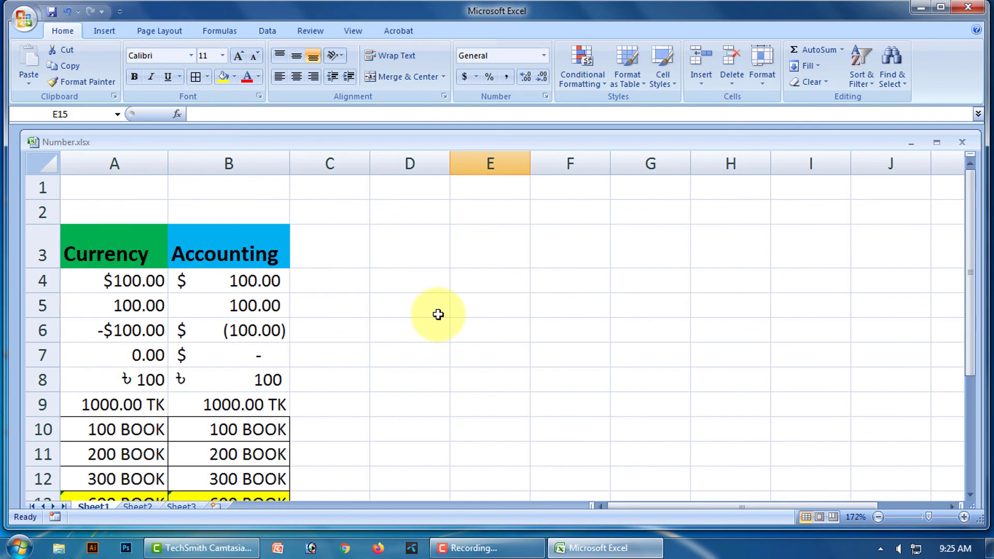
pyautogui.scroll(-3, 437, 313)
pyautogui.click(343, 330)
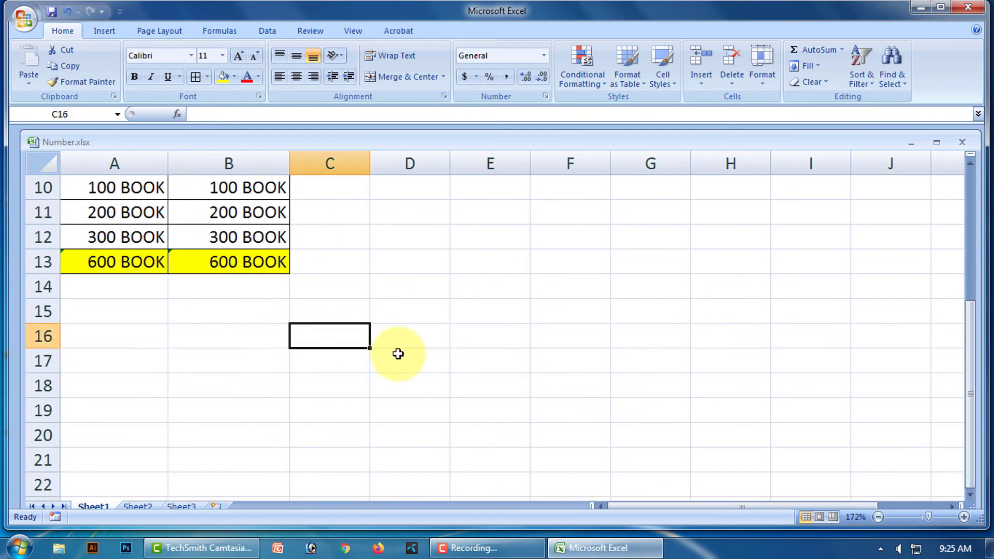
pyautogui.scroll(3, 396, 350)
pyautogui.scroll(-1, 396, 350)
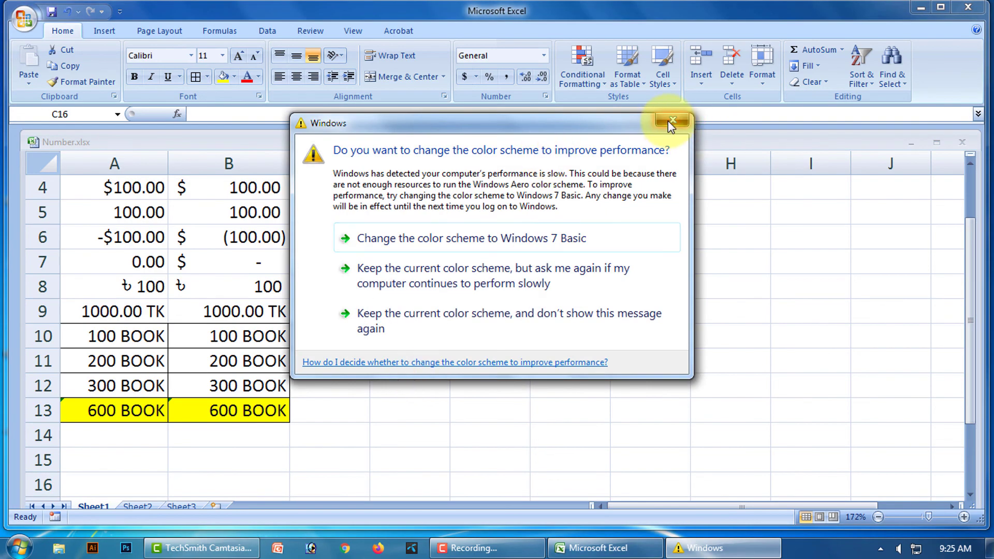
# Dismiss the Windows color scheme prompt without choosing an option and set the worksheet zoom to 136%
pyautogui.click(671, 122)
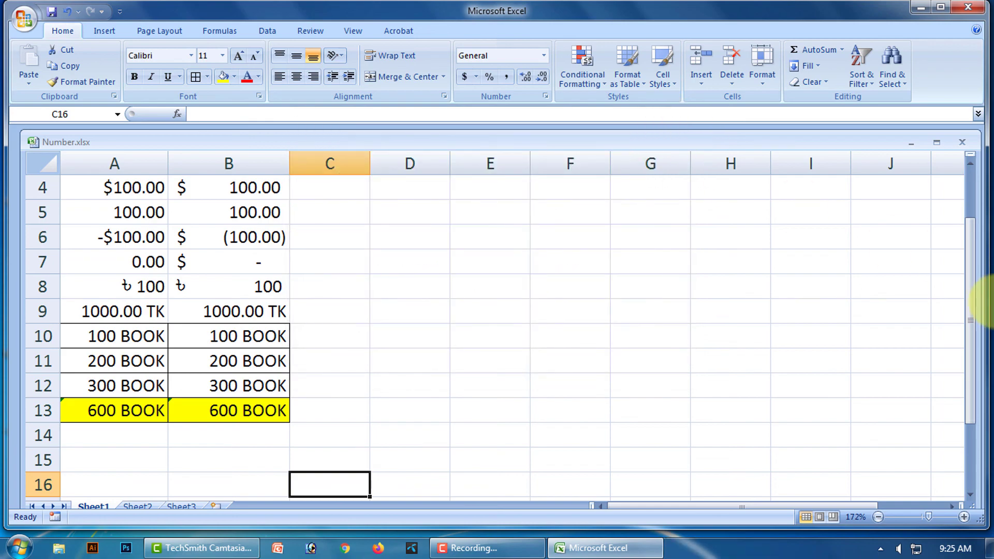
pyautogui.scroll(1, 989, 303)
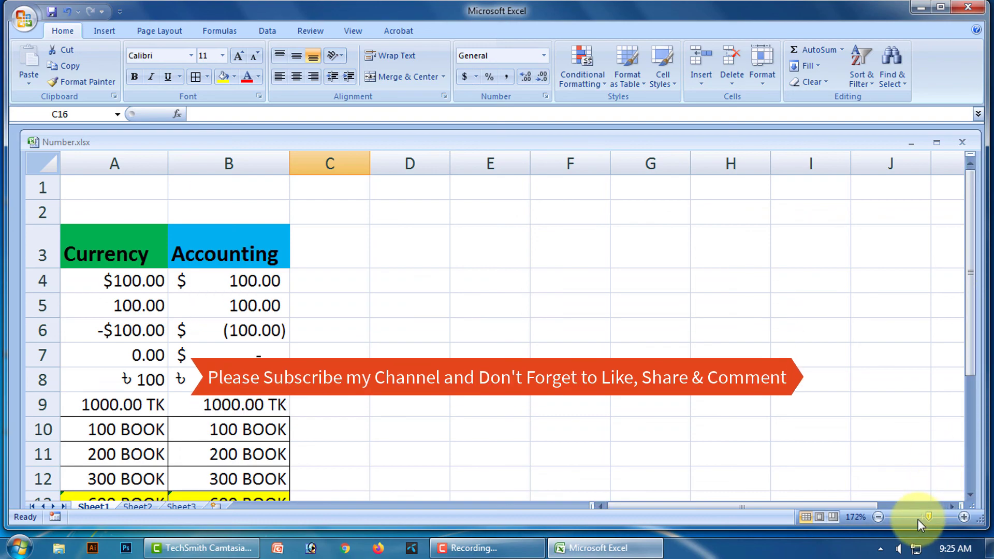
pyautogui.click(920, 515)
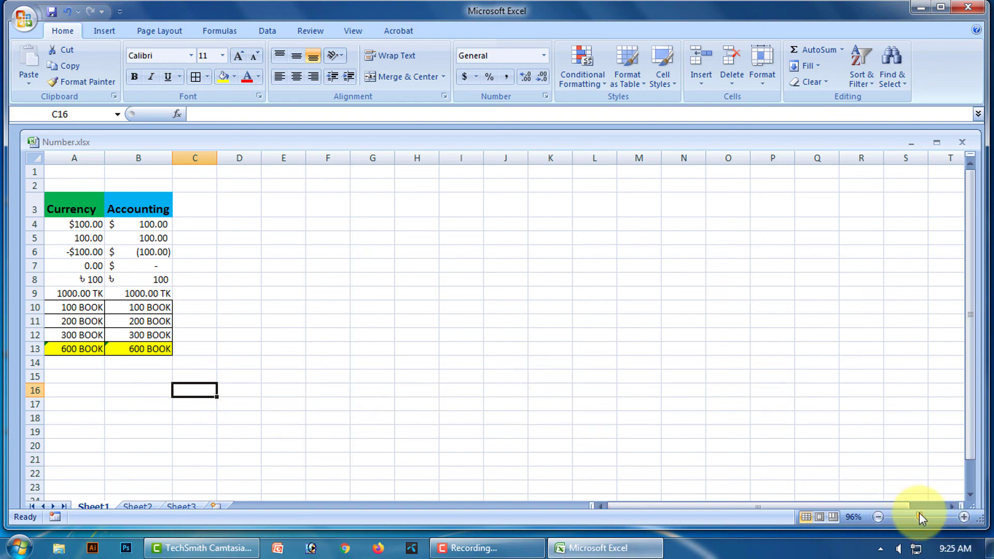
pyautogui.click(921, 514)
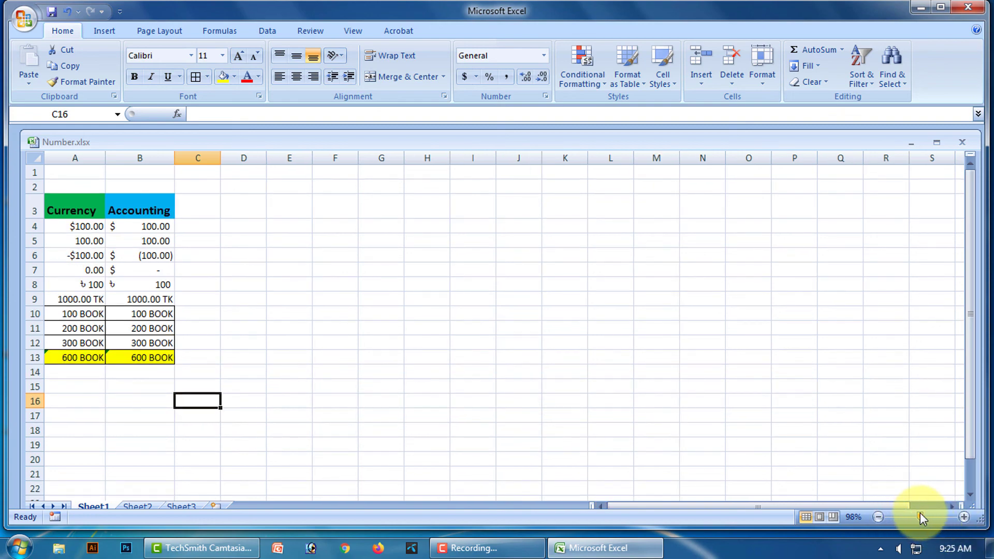
pyautogui.moveTo(921, 513); pyautogui.dragTo(924, 517)
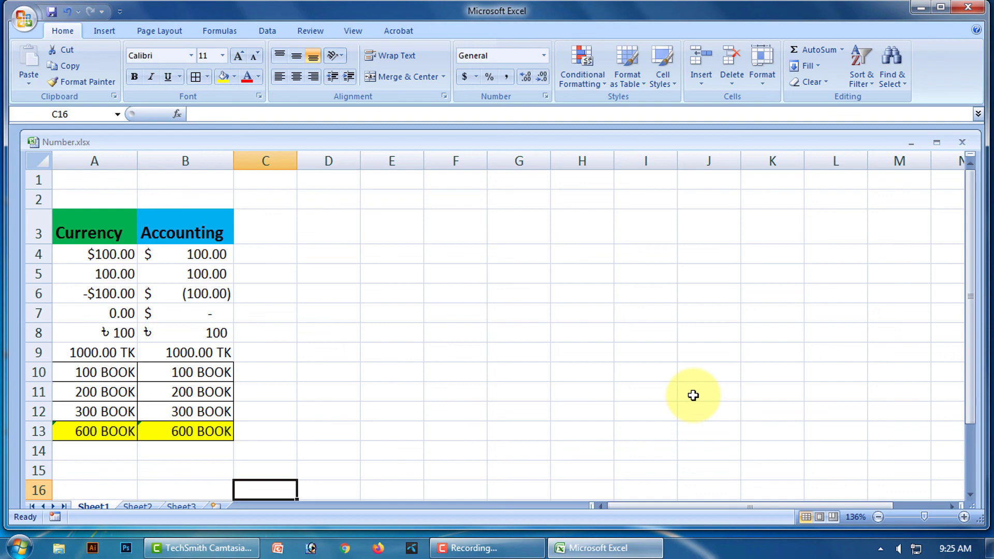
pyautogui.click(487, 550)
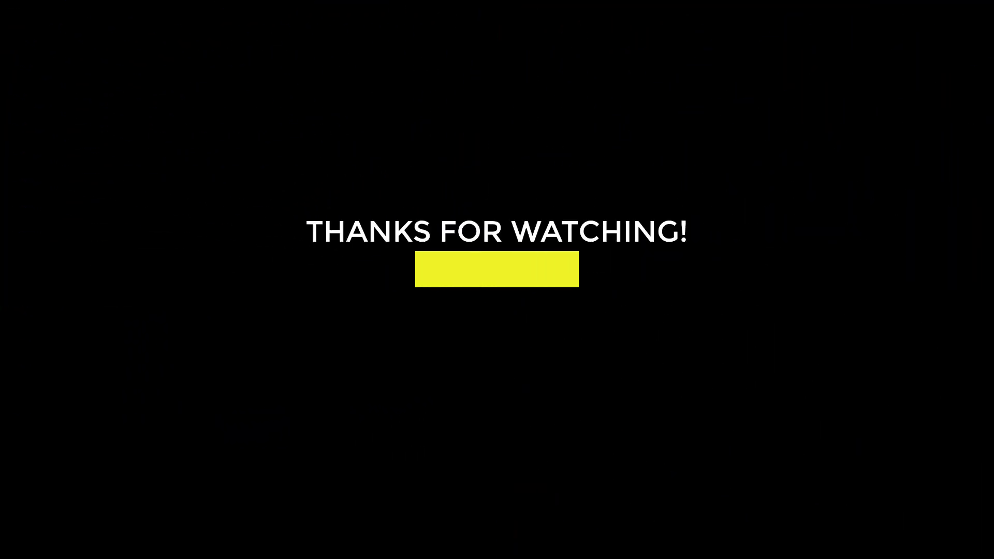